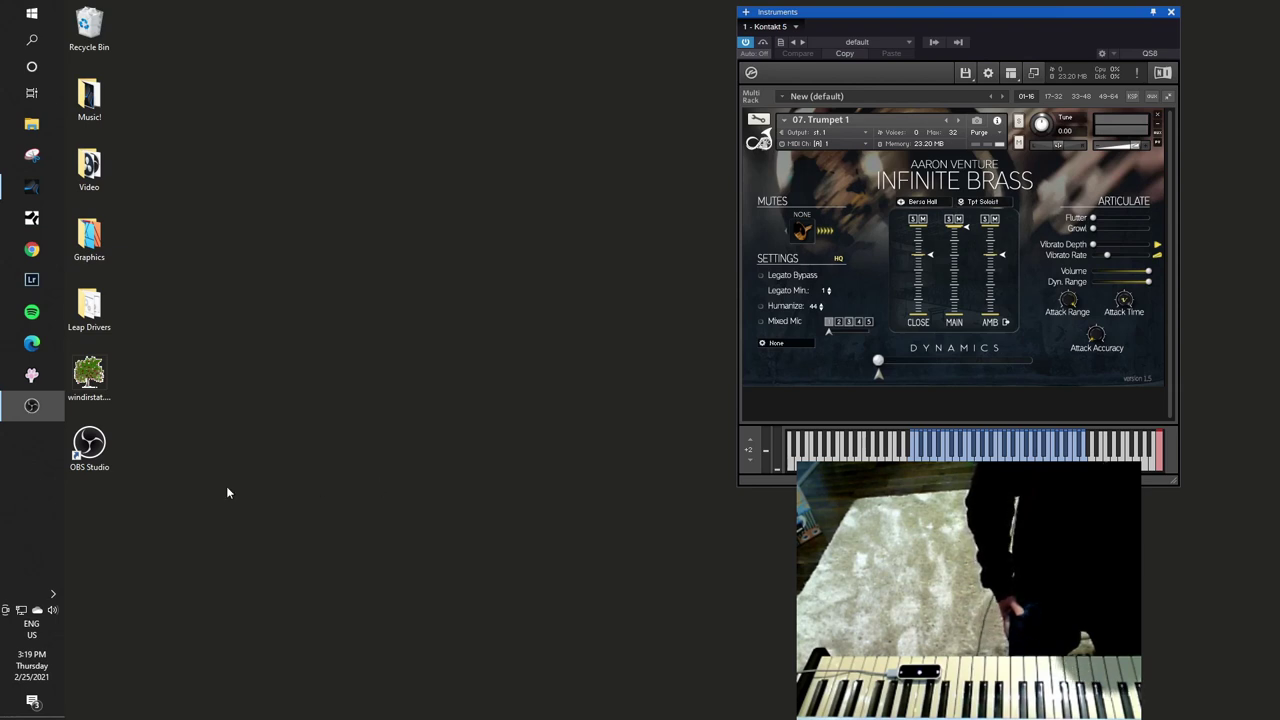
- Launch MidiPaw from the taskbar so it opens beside Kontakt
left_click(32, 376)
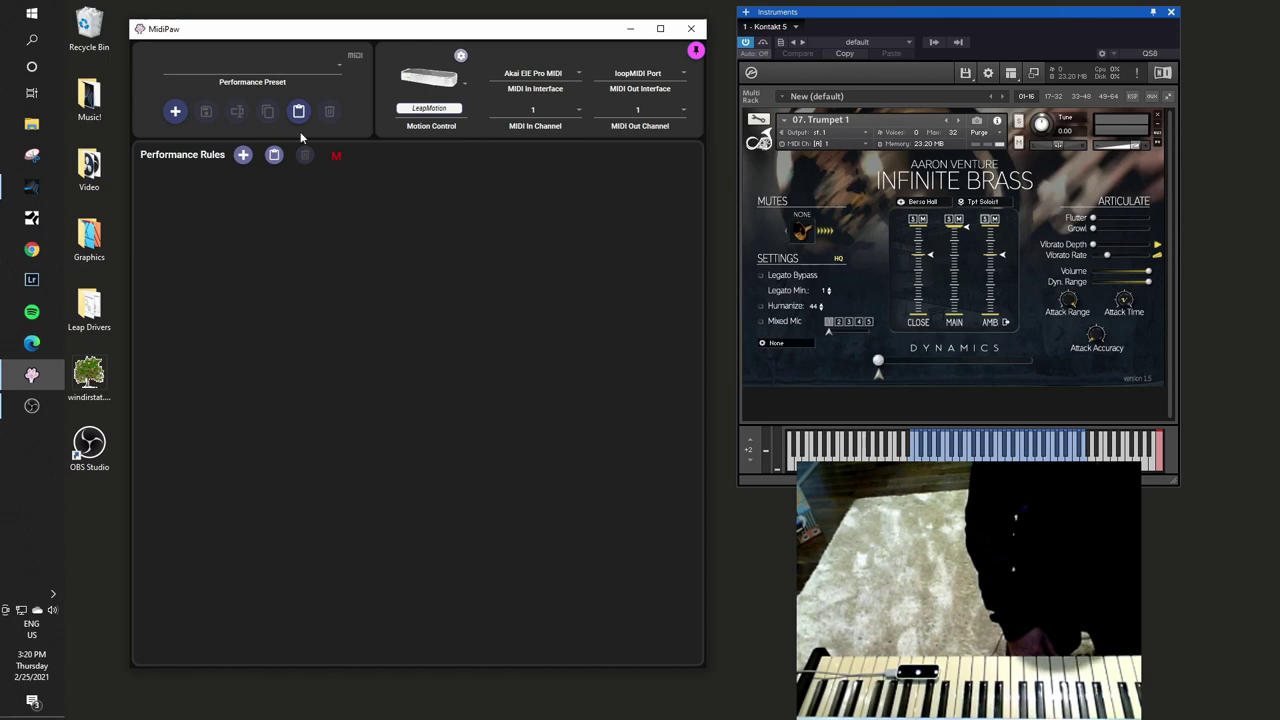
- Load the Aaron Venture performance preset from the preset list
left_click(326, 71)
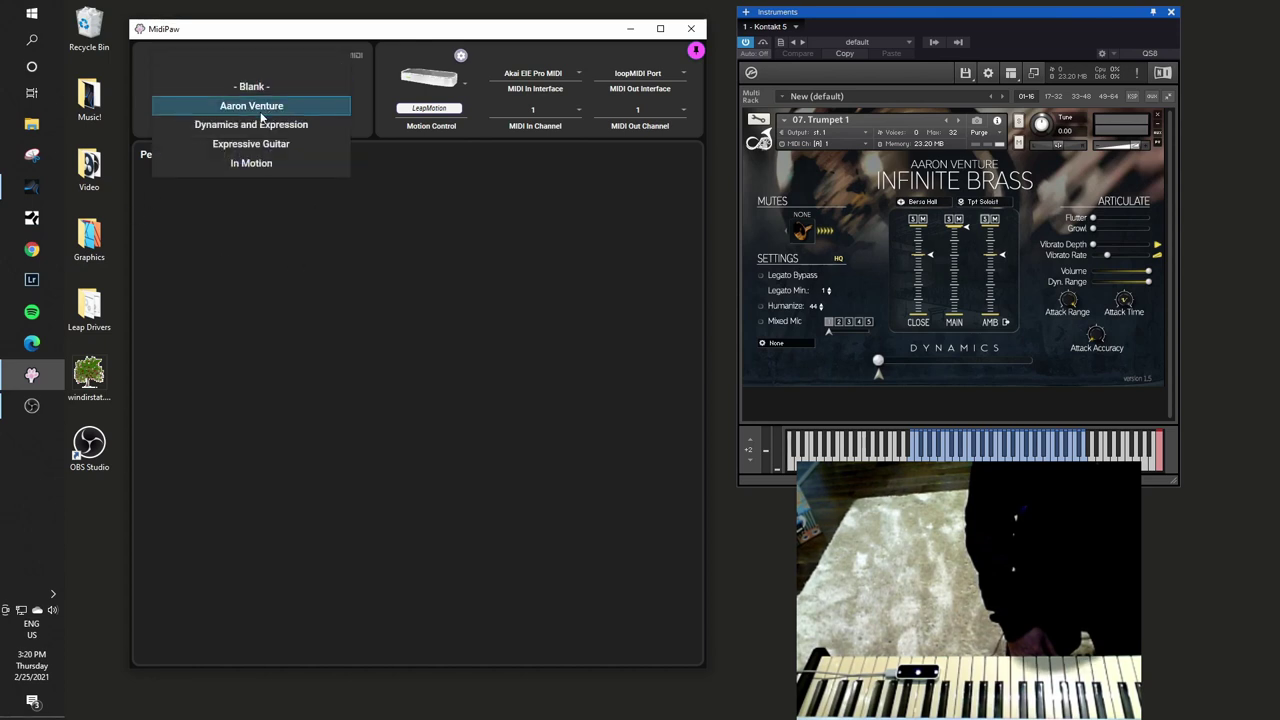
left_click(260, 110)
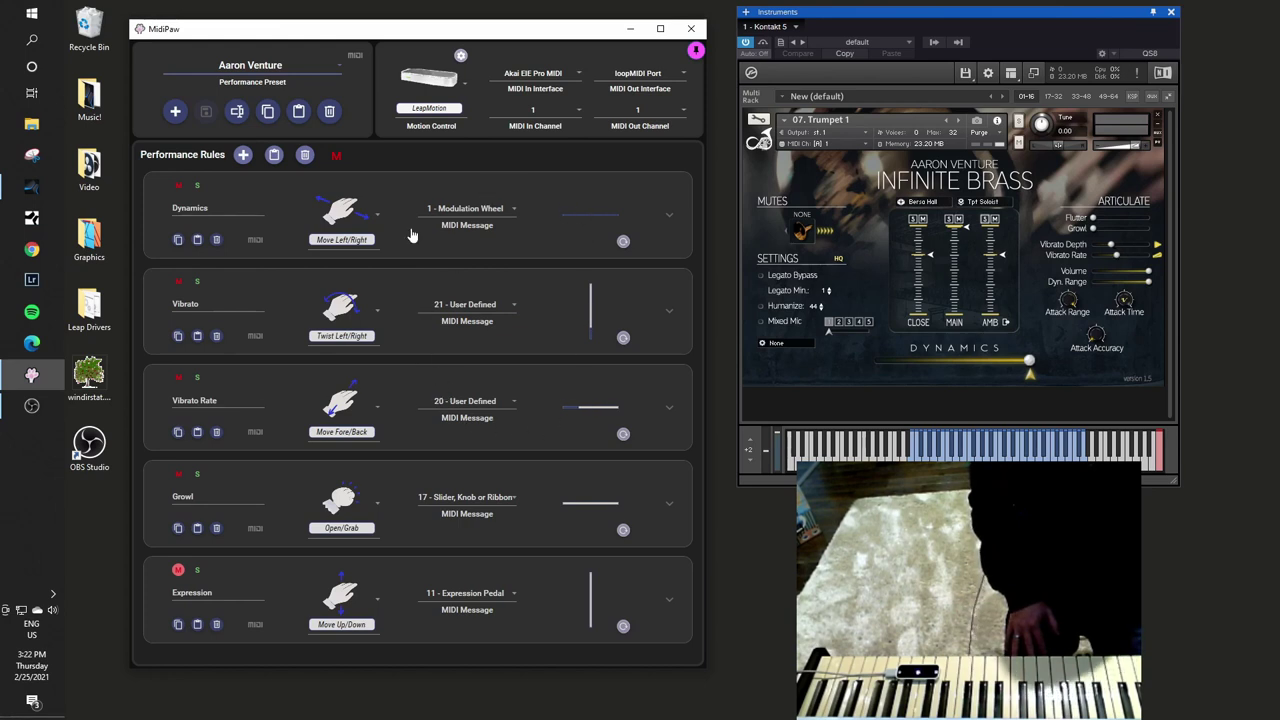
left_click(665, 244)
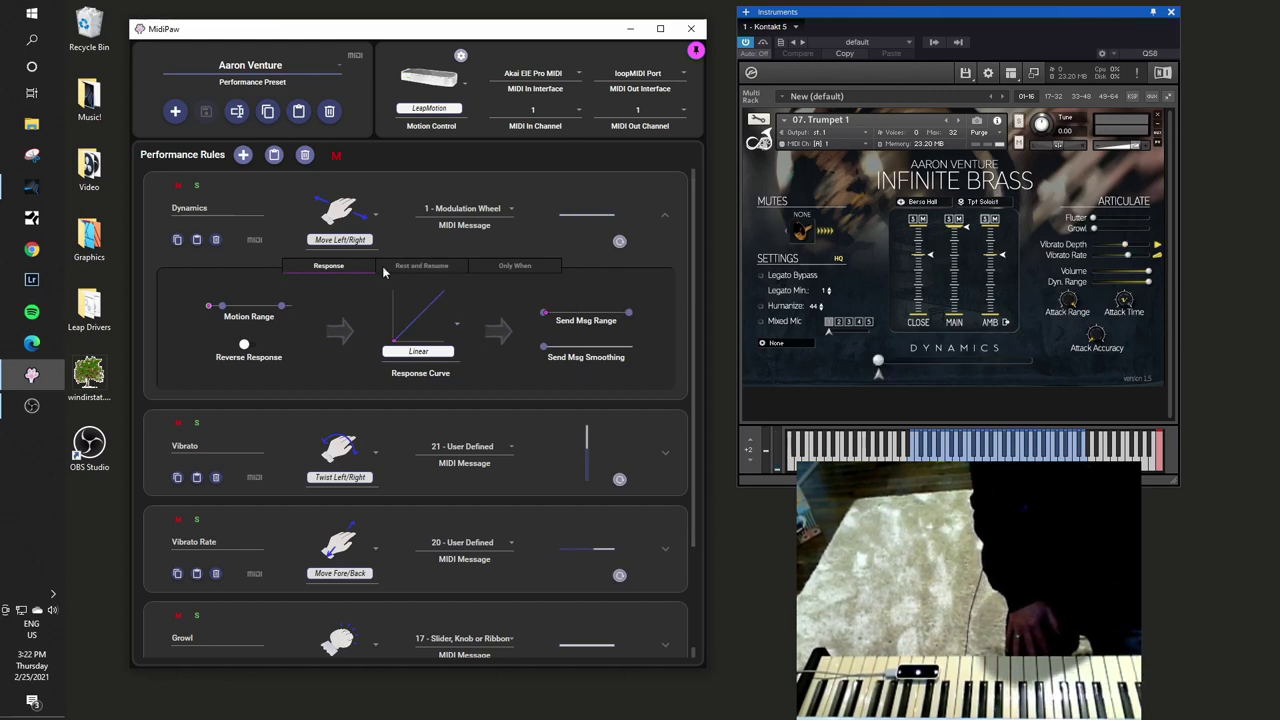
left_click(415, 268)
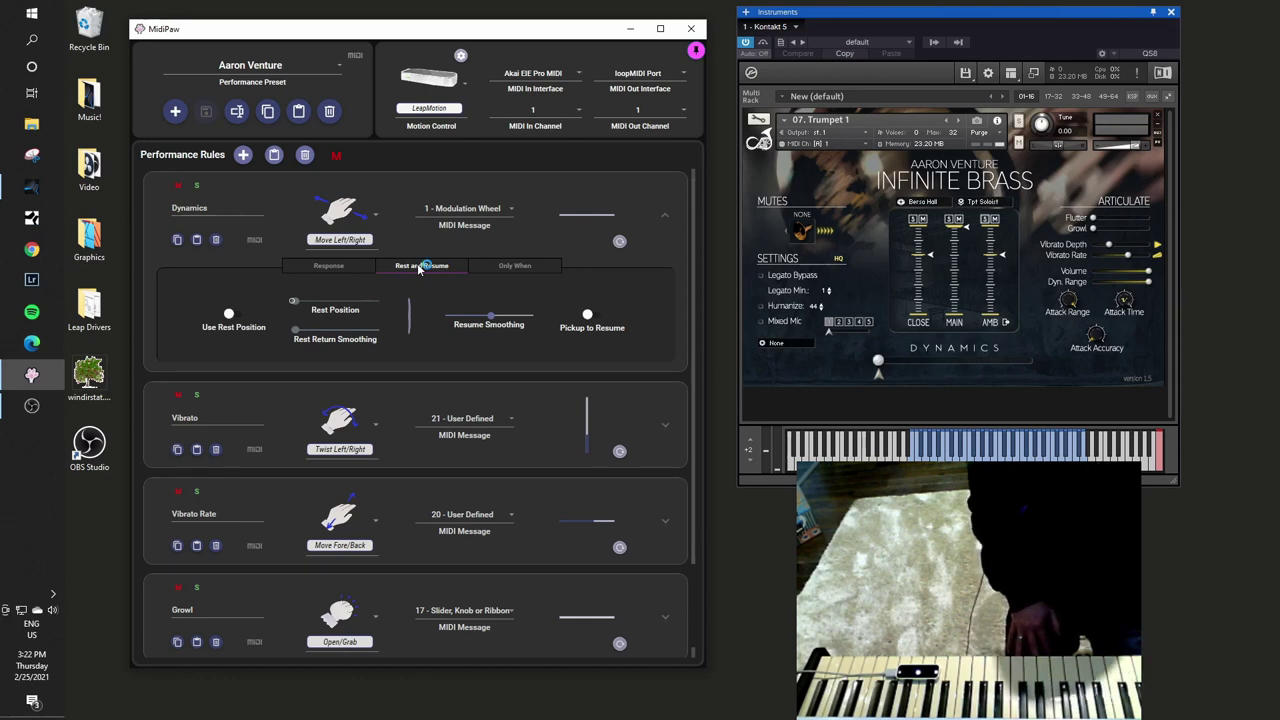
left_click(505, 260)
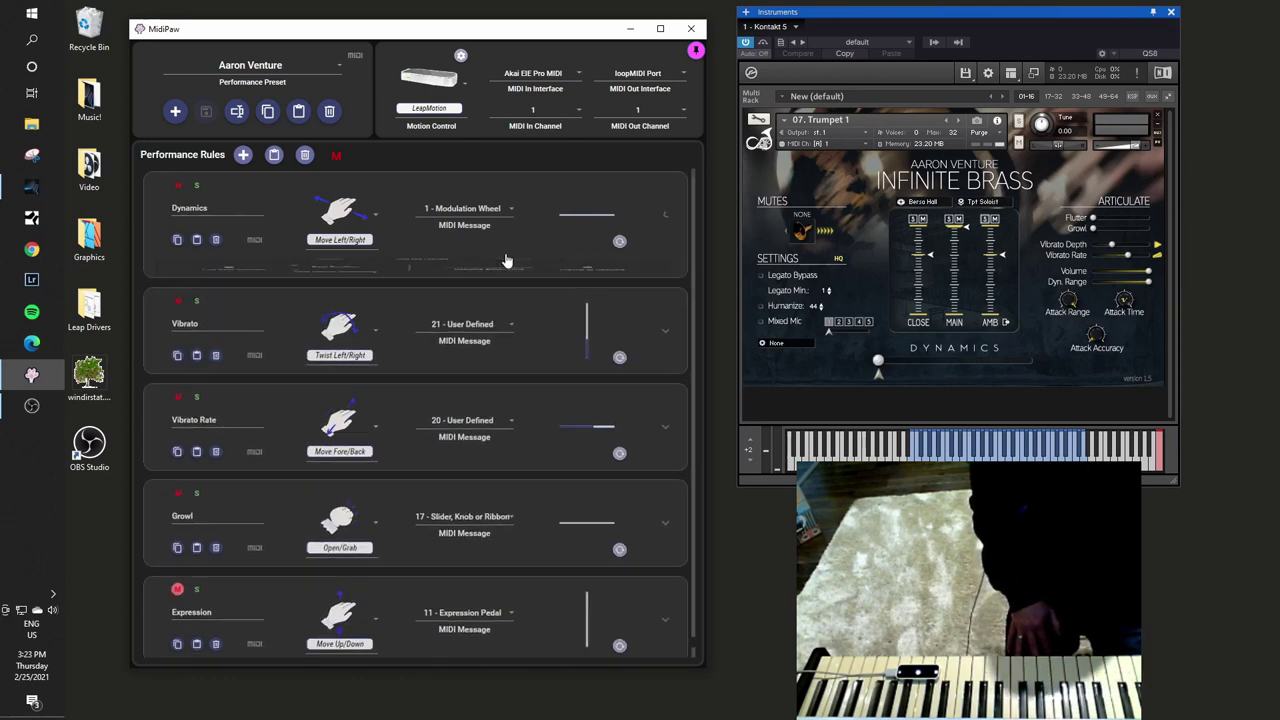
left_click(506, 262)
left_click(521, 267)
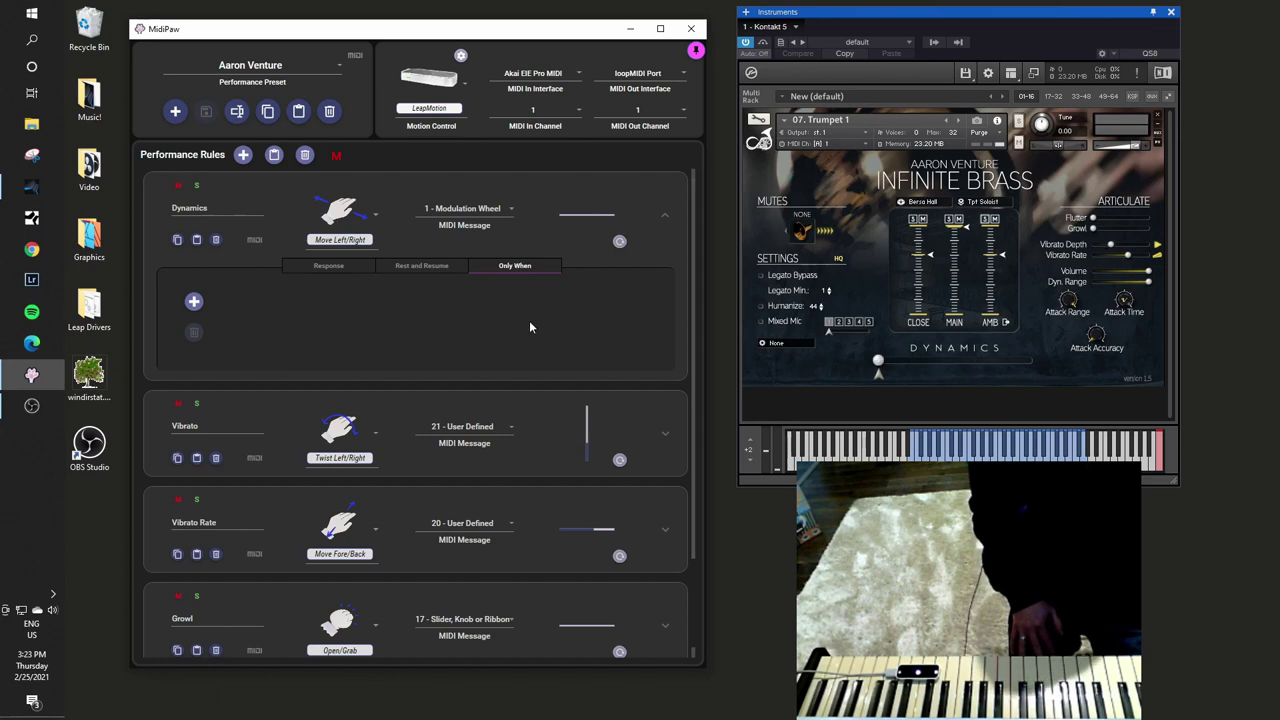
left_click(667, 220)
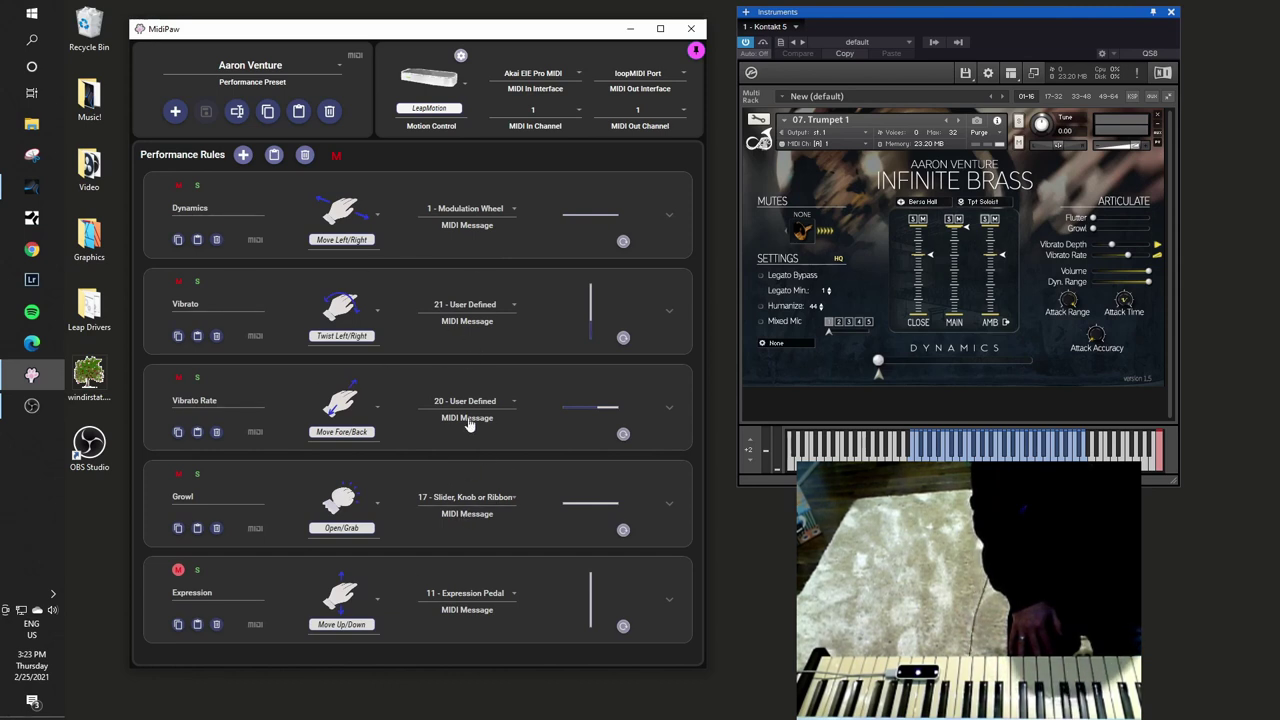
left_click(679, 222)
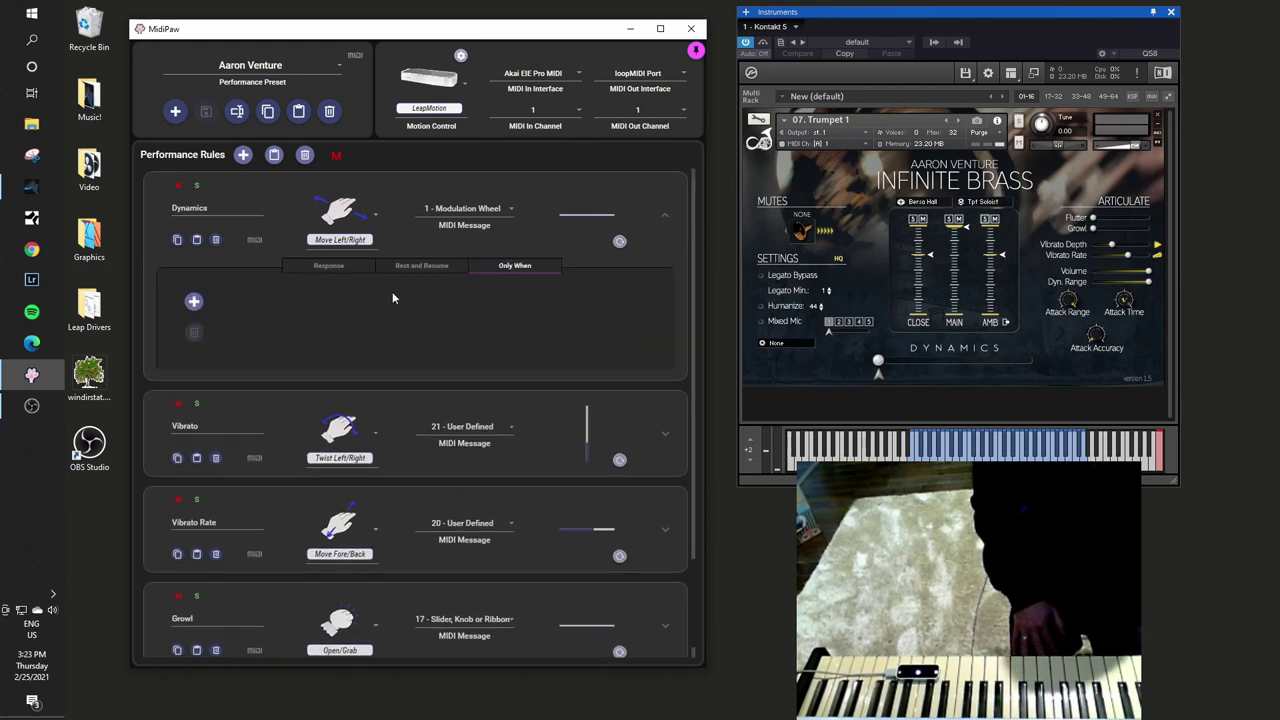
left_click(329, 266)
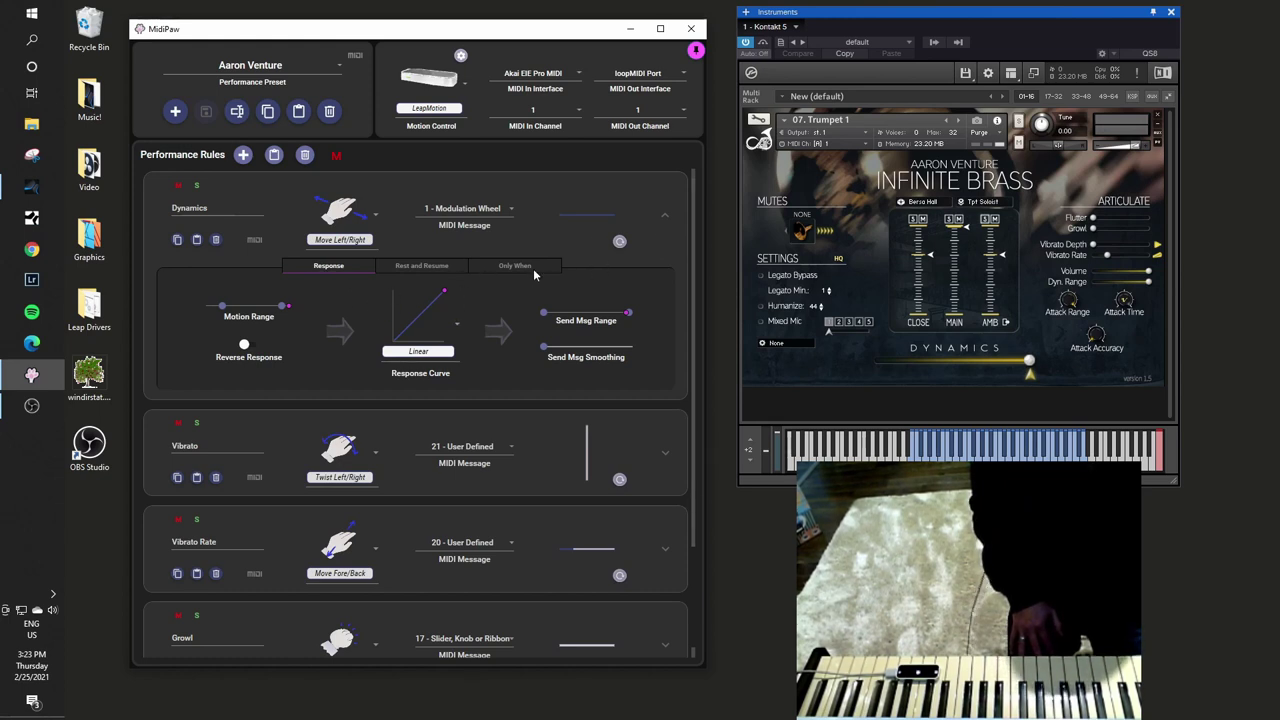
- Collapse the Dynamics rule's settings card
left_click(667, 221)
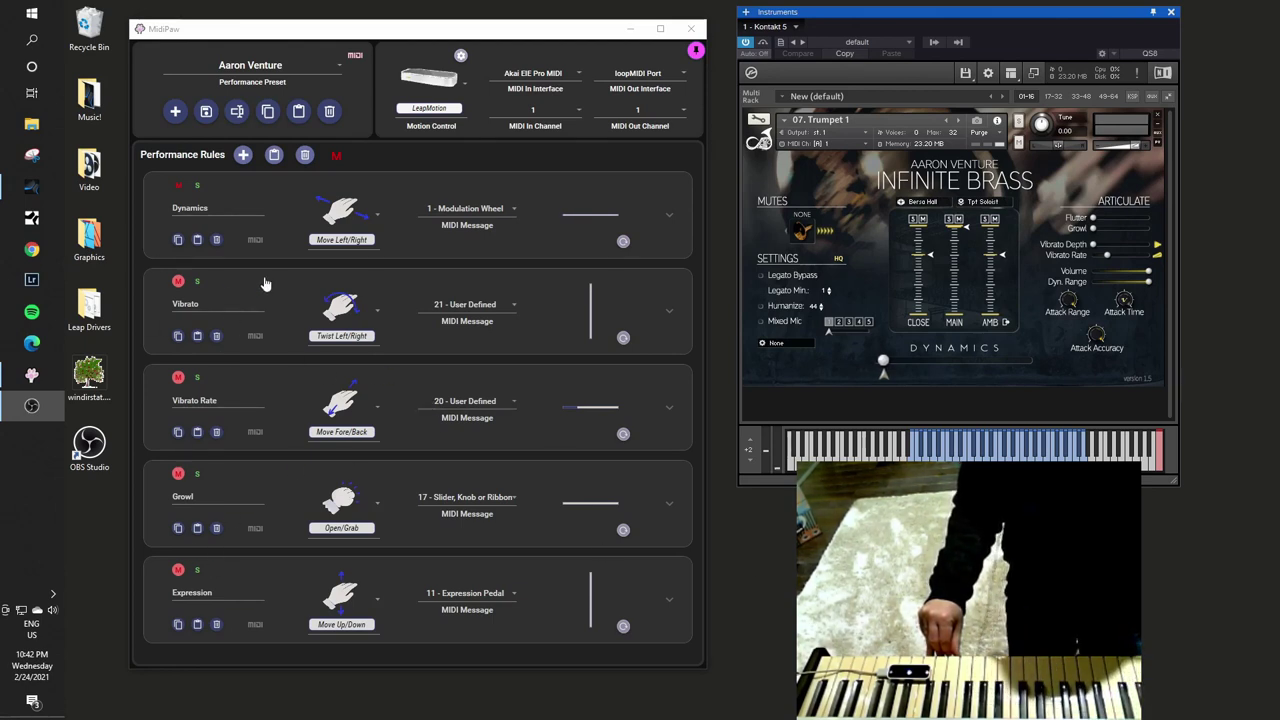
- Expand the Dynamics rule, check Rest and Resume, then return to its Response settings
left_click(672, 218)
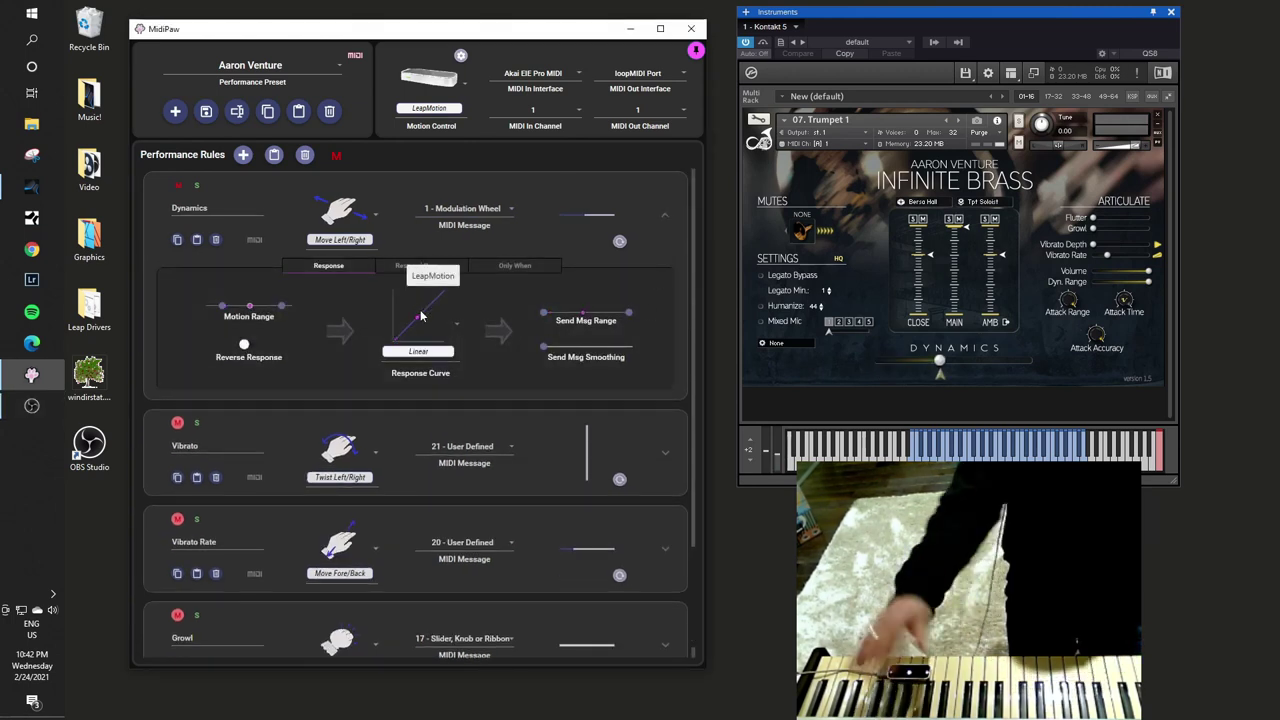
left_click(396, 265)
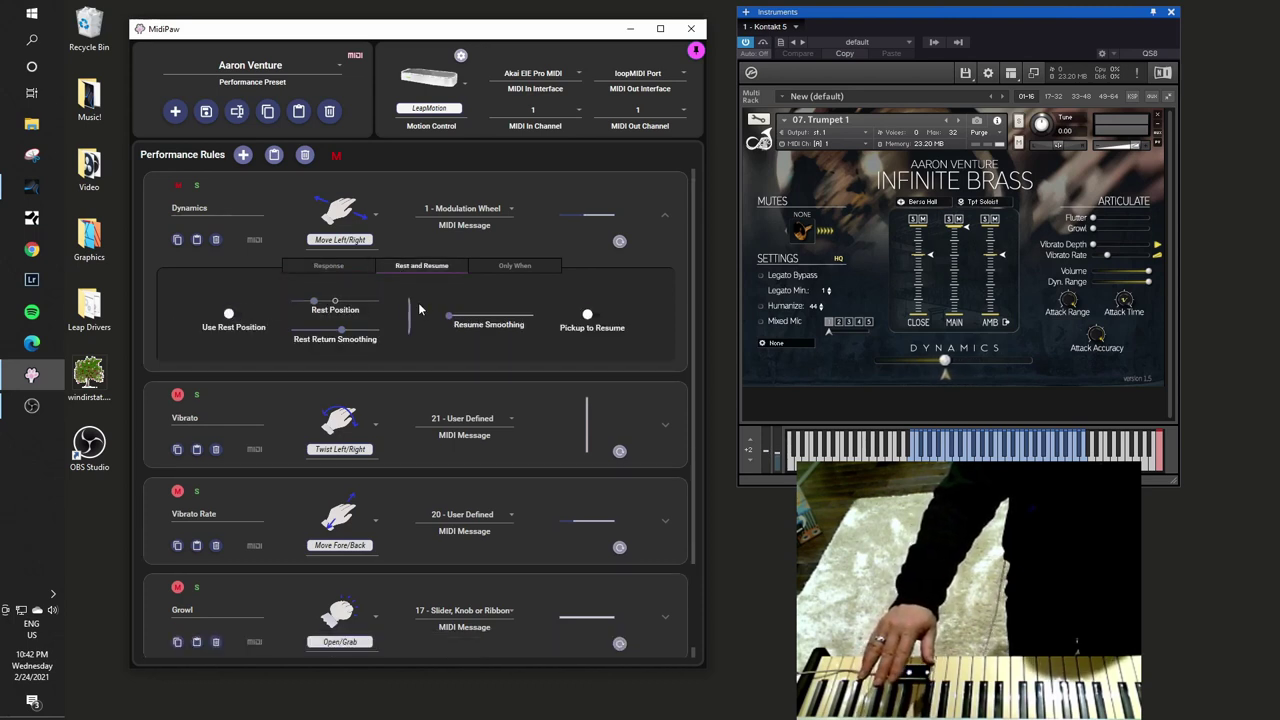
left_click(338, 266)
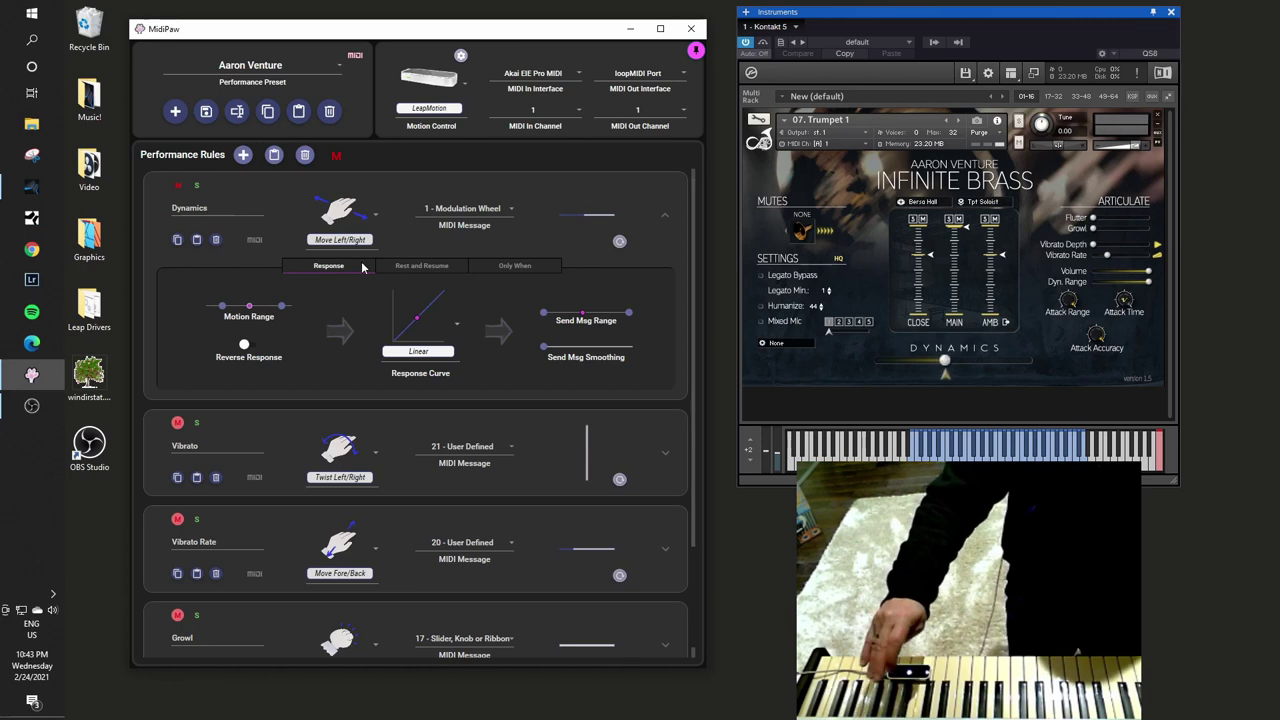
- Turn on Use Rest Position for the Dynamics rule
left_click(397, 266)
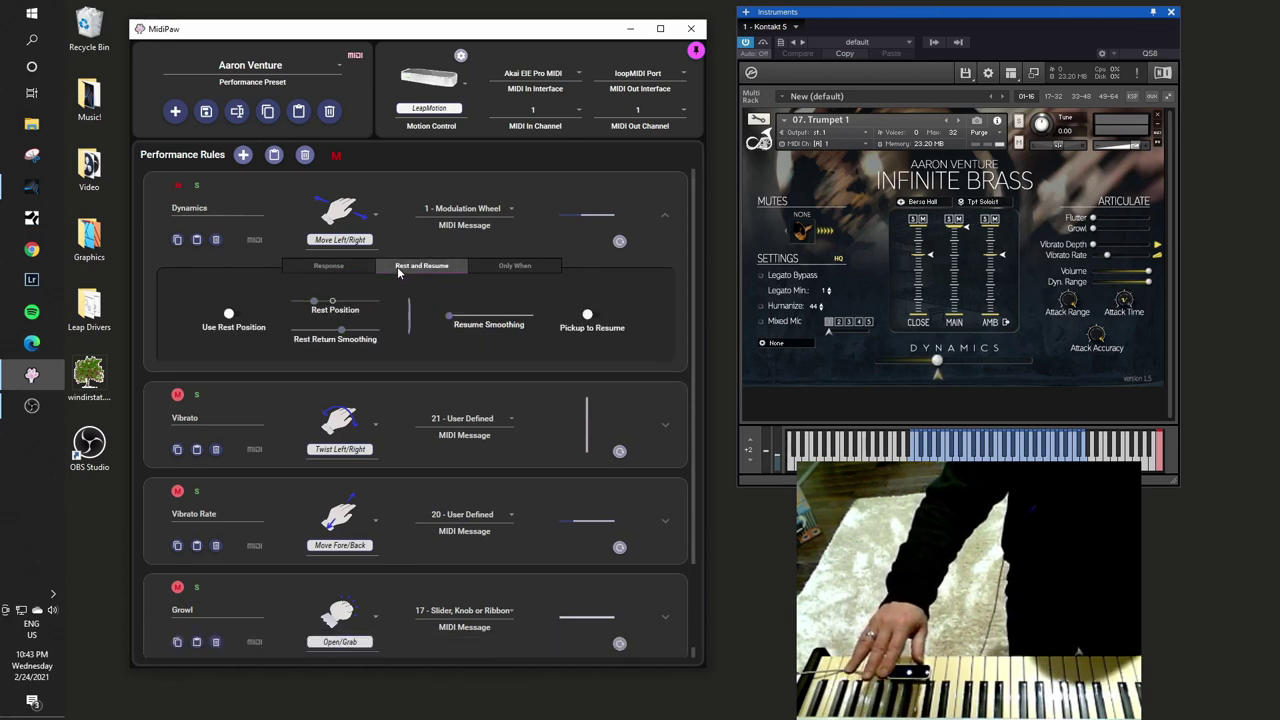
left_click(229, 314)
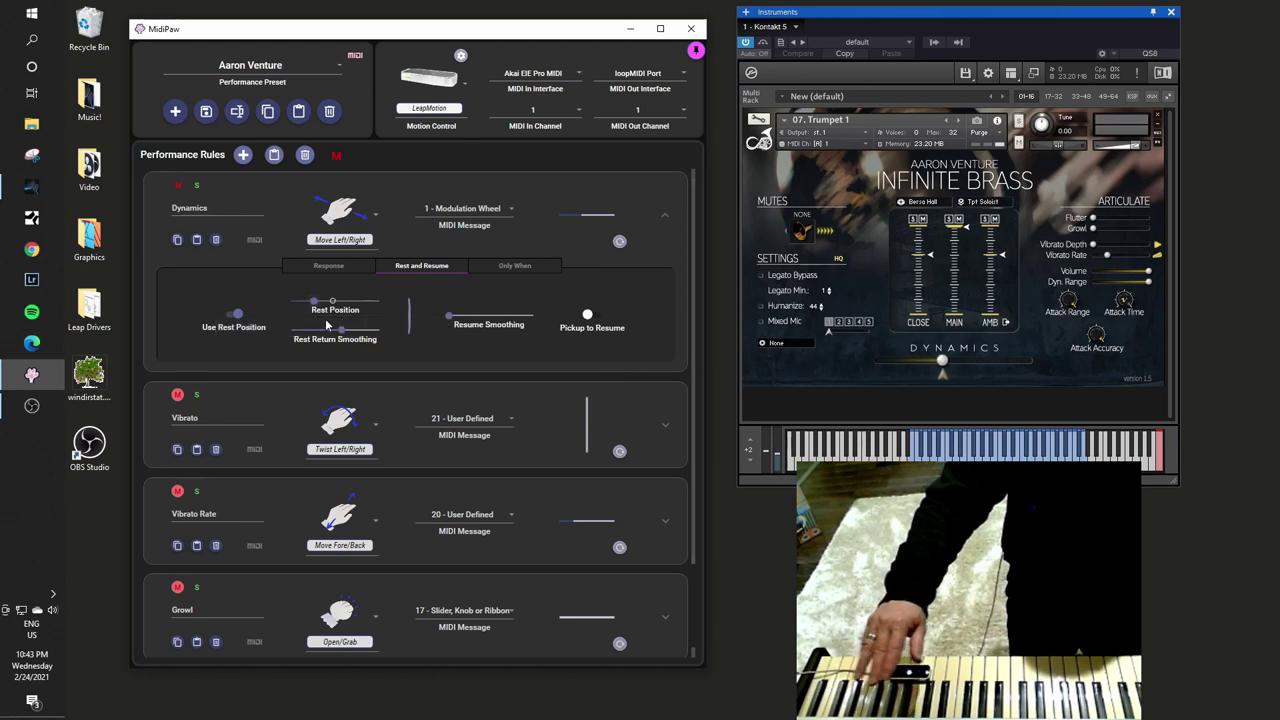
left_click(333, 266)
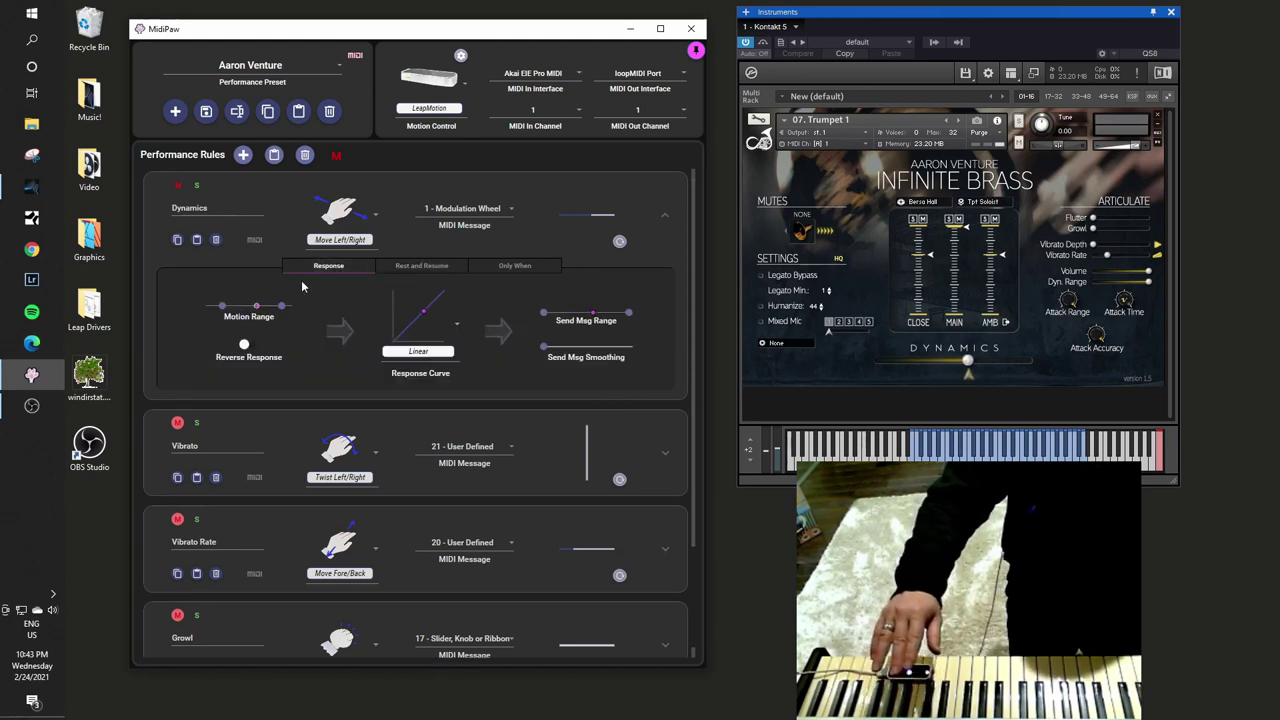
left_click(390, 266)
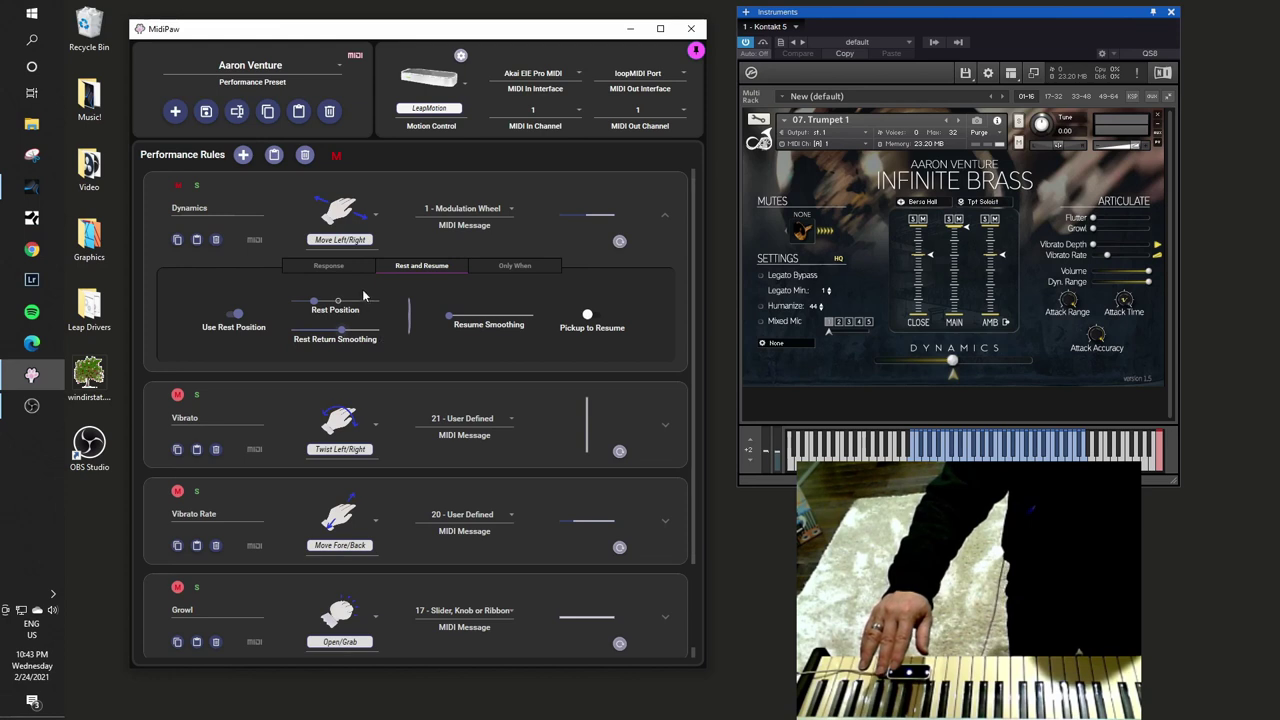
left_click(345, 266)
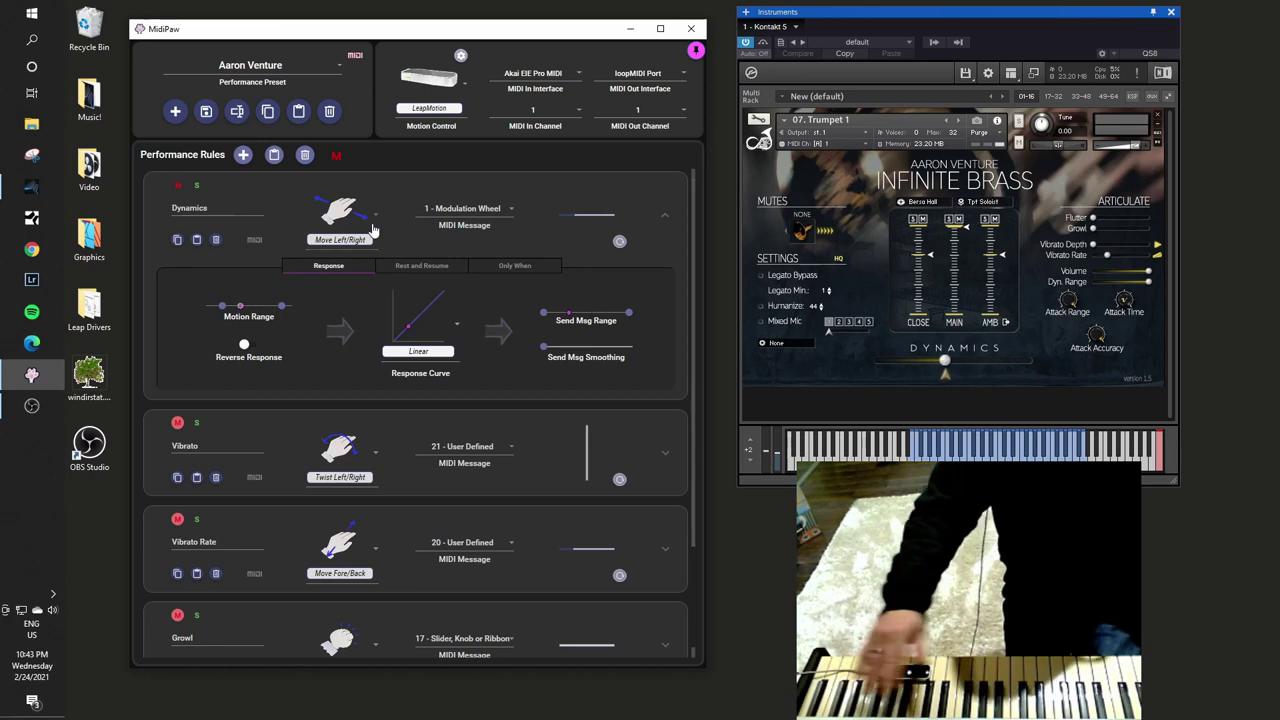
- Raise the Dynamics rule's Resume Smoothing to about 52
left_click(420, 266)
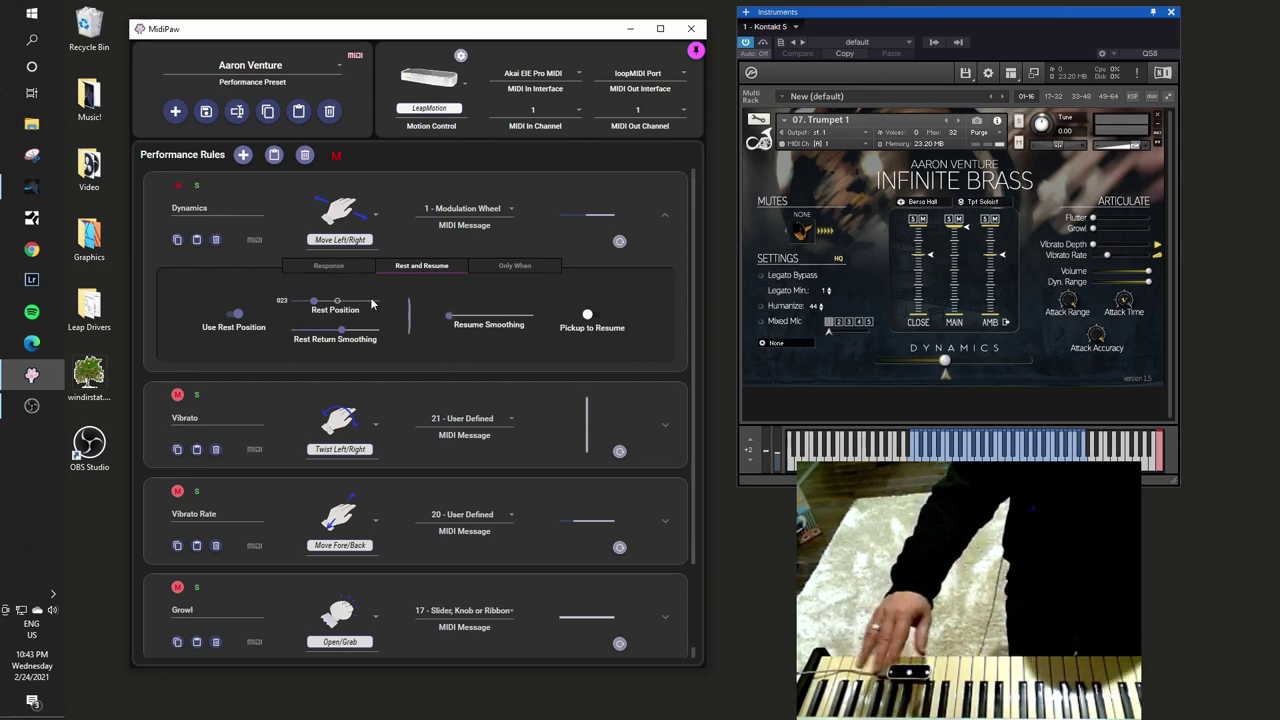
left_click_drag(449, 317, 491, 320)
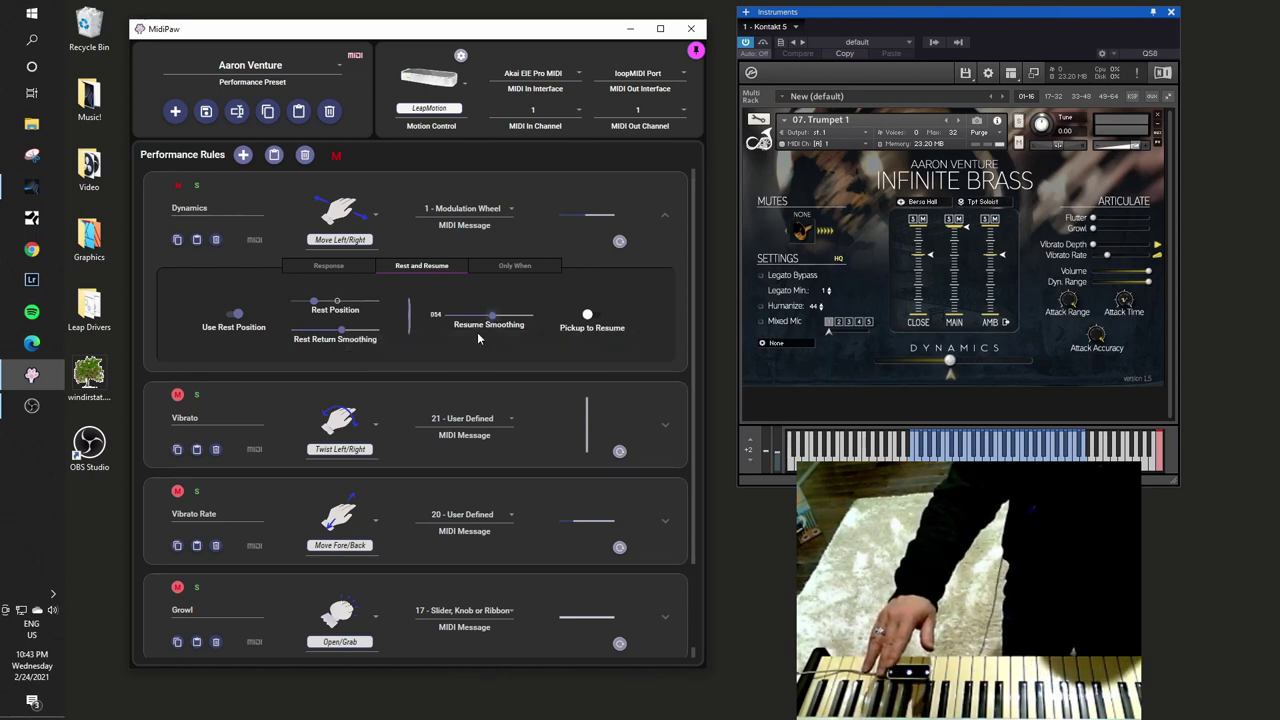
left_click(331, 268)
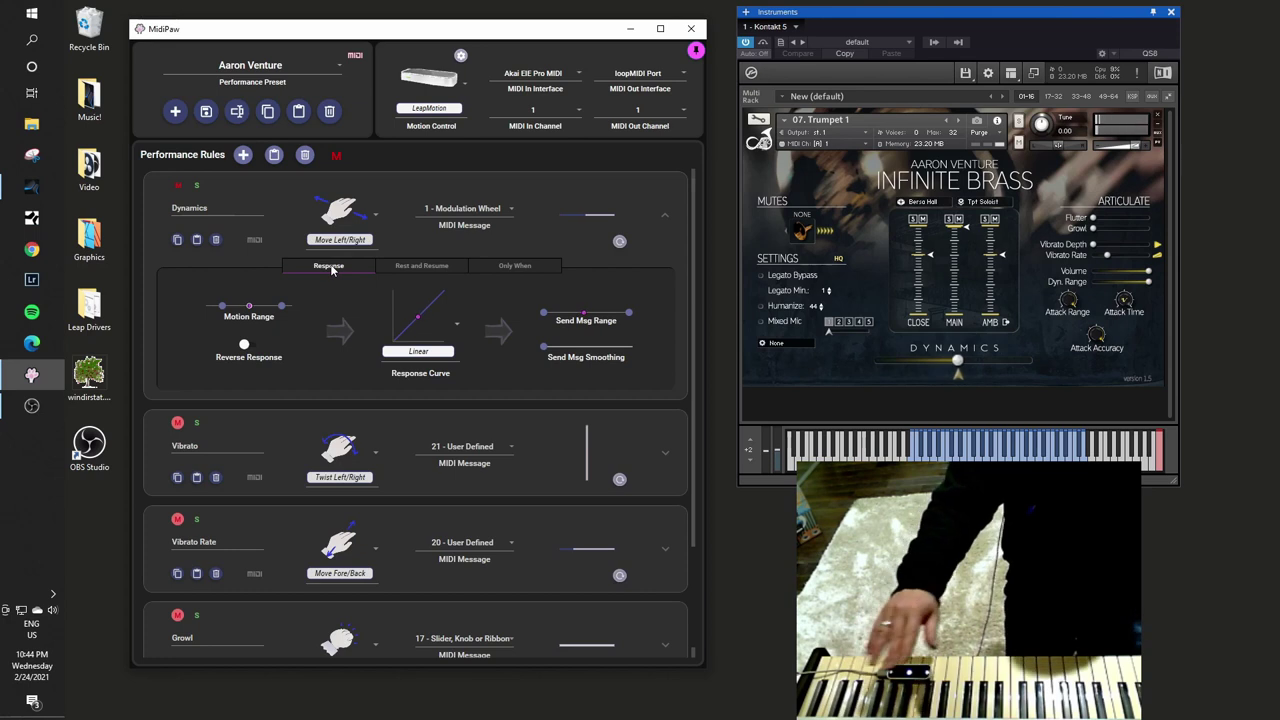
left_click(418, 266)
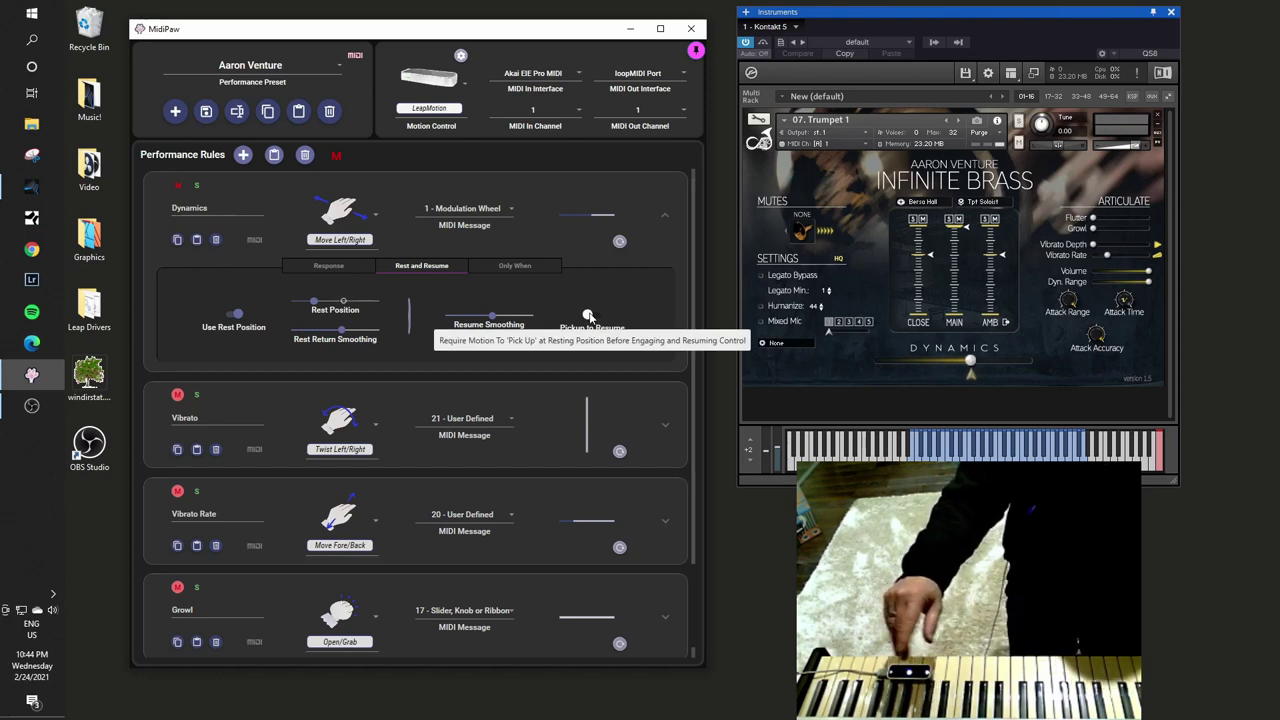
left_click(589, 315)
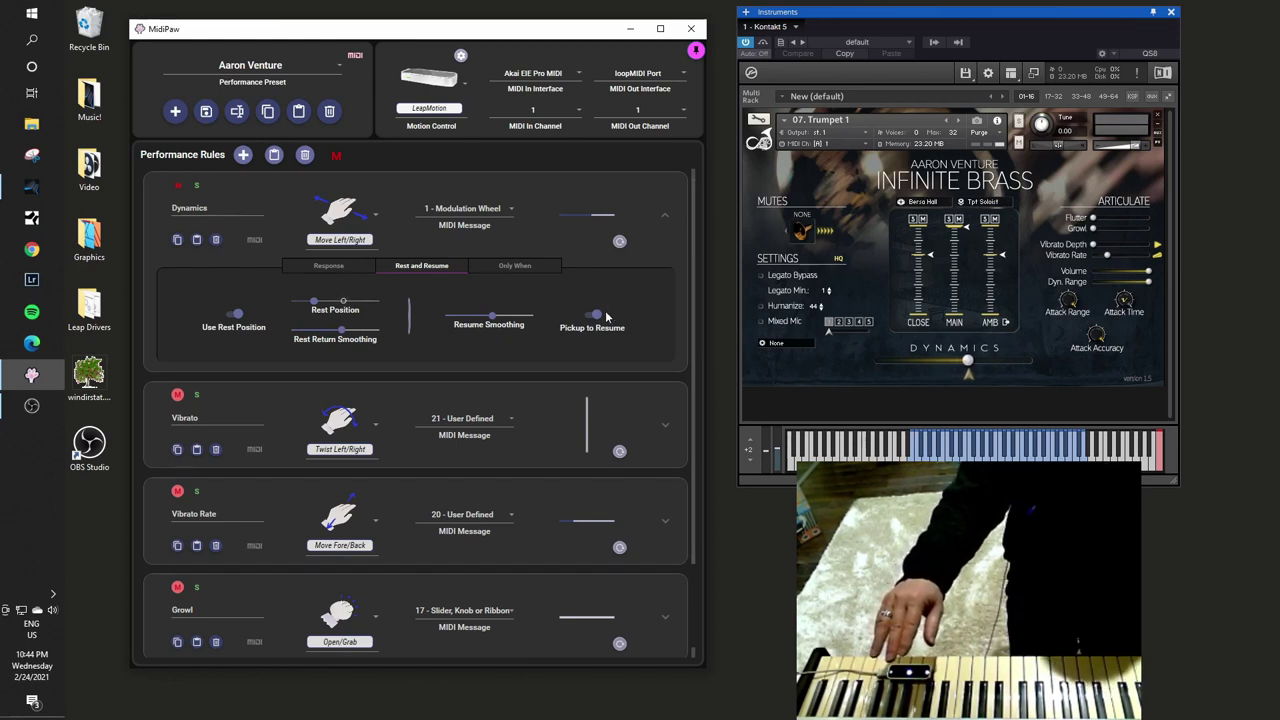
mouse_move(488, 319)
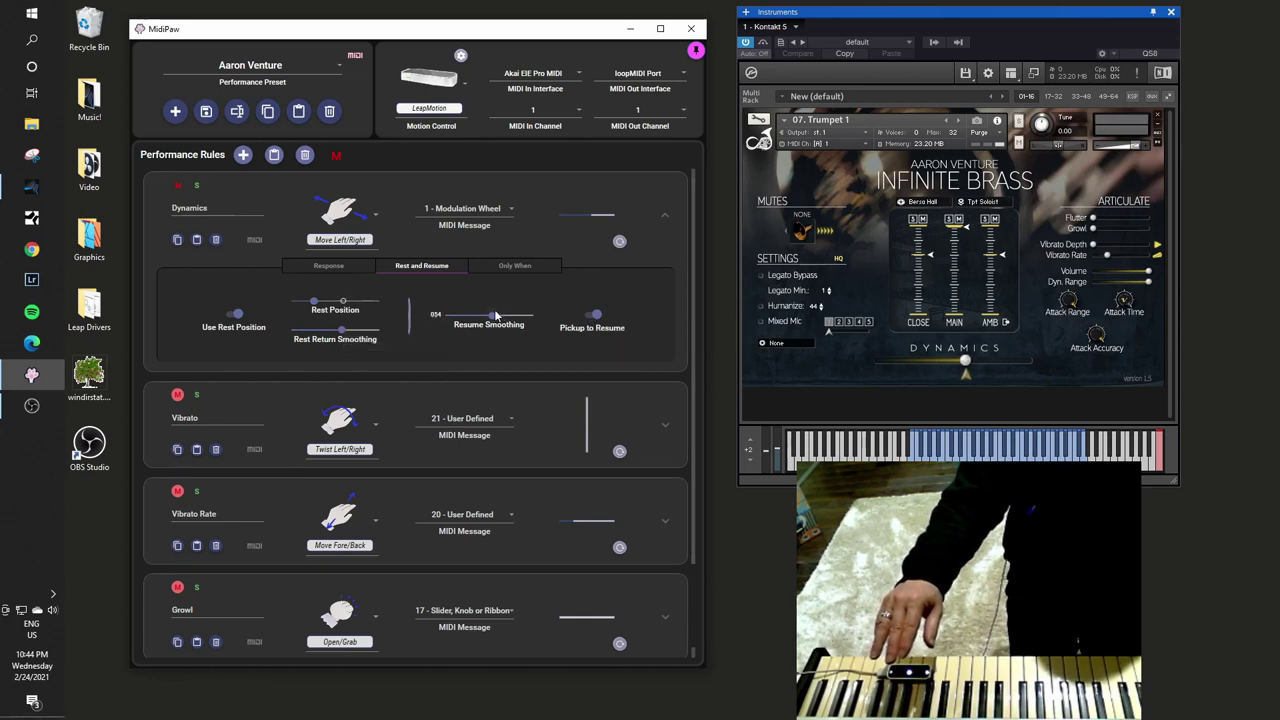
left_click_drag(490, 319, 453, 315)
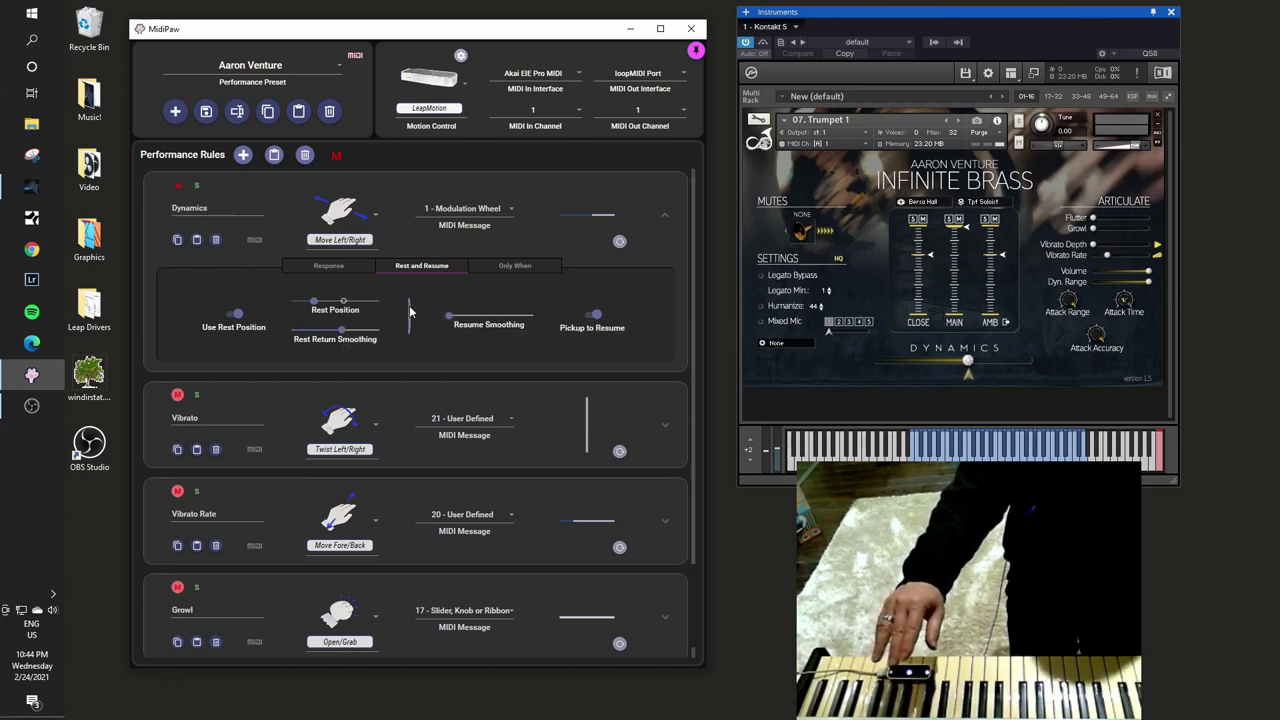
left_click(329, 266)
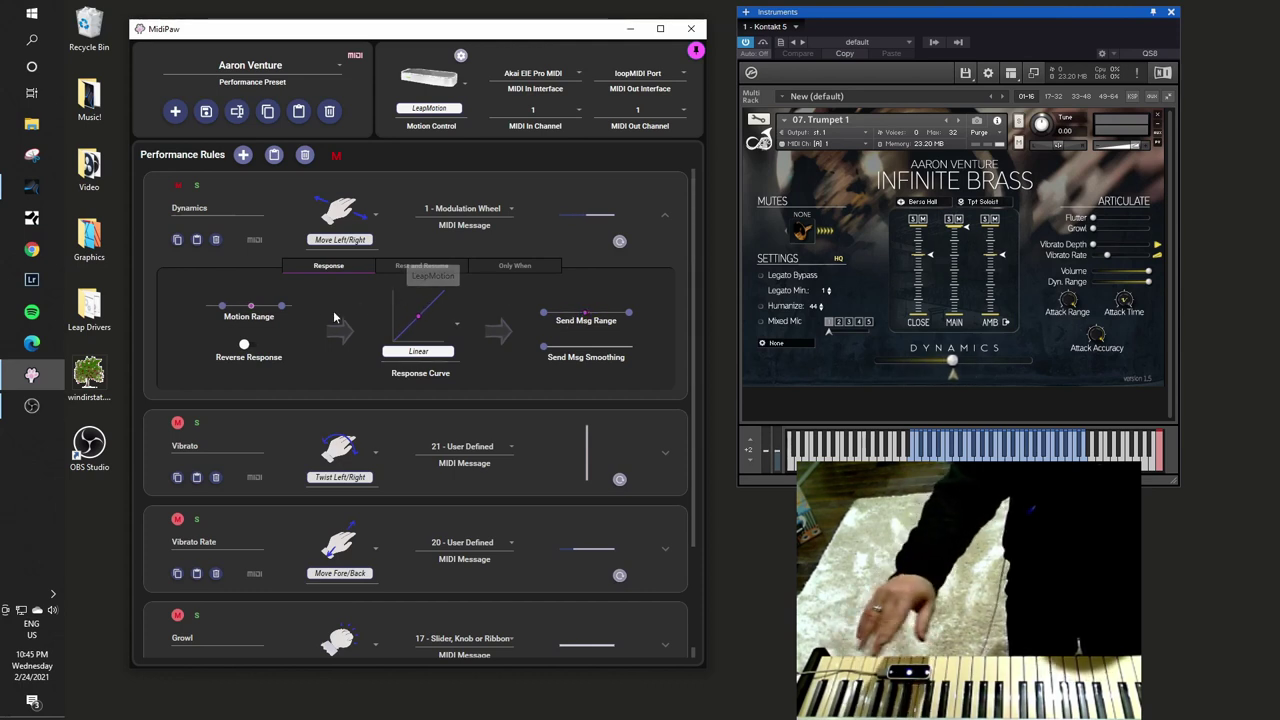
left_click(404, 267)
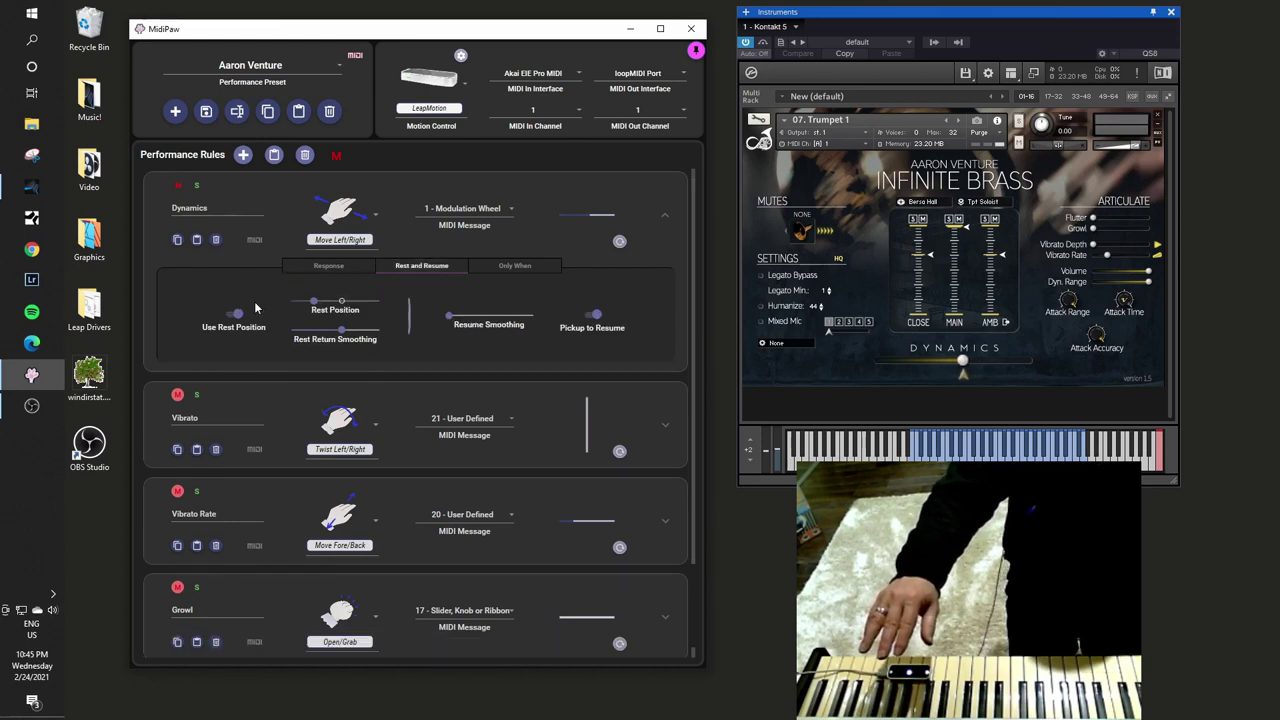
mouse_move(315, 310)
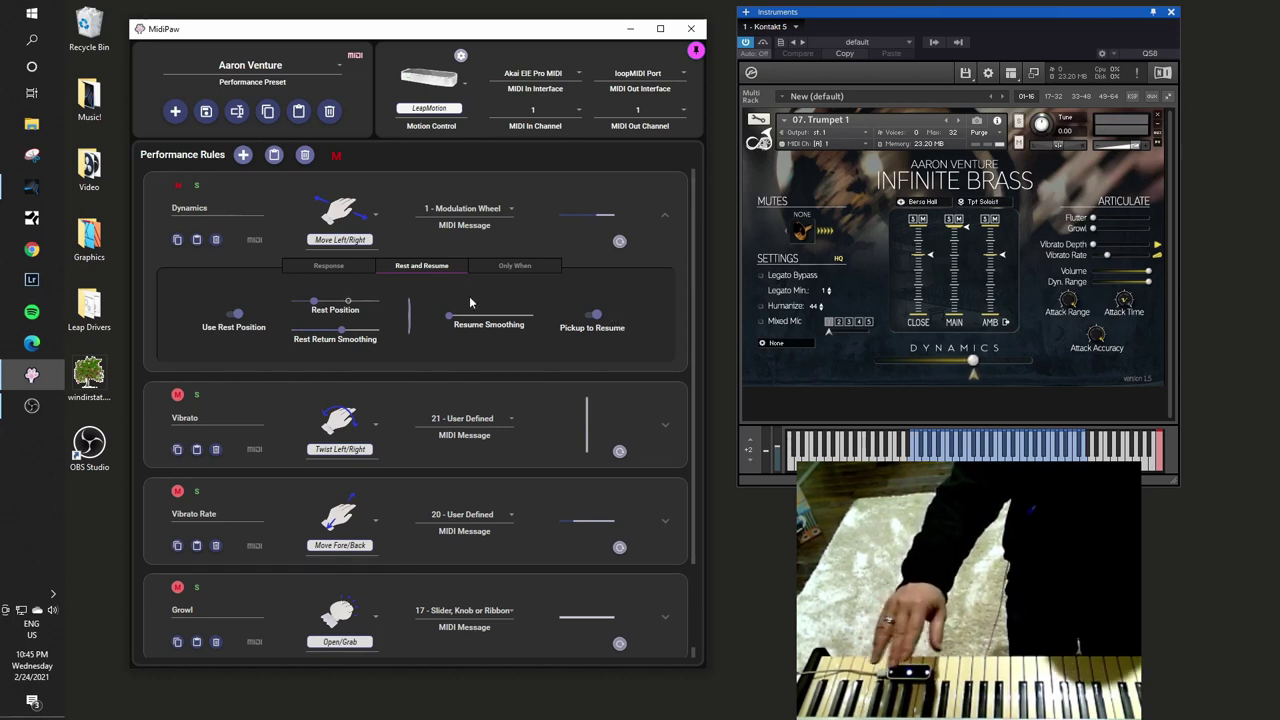
left_click(330, 267)
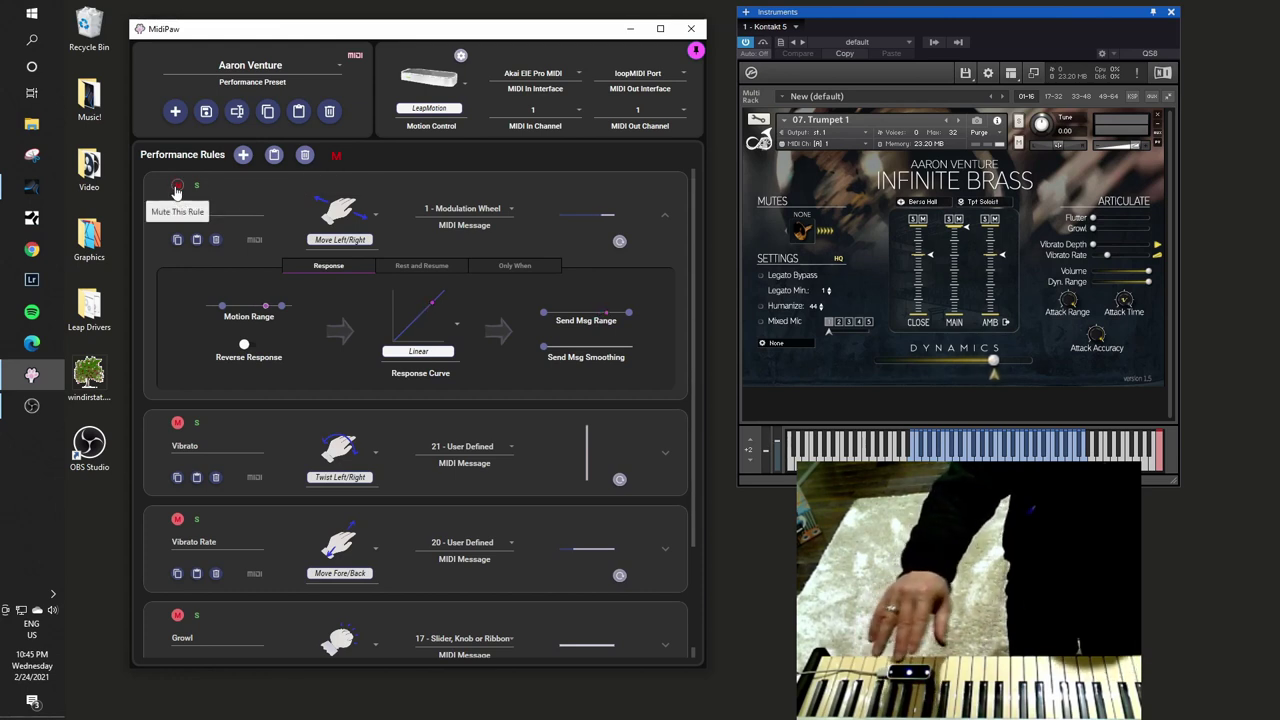
- Leave the Dynamics rule unmuted and flip its Pickup to Resume setting
left_click(176, 189)
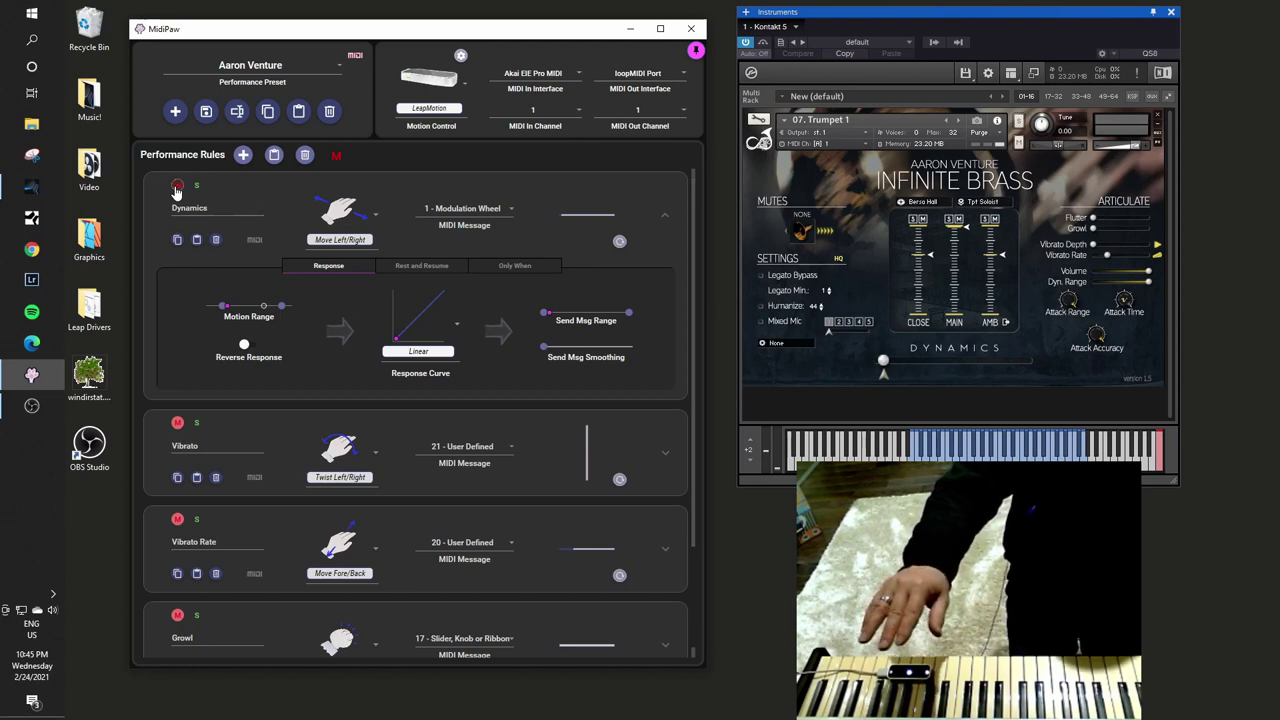
left_click(177, 187)
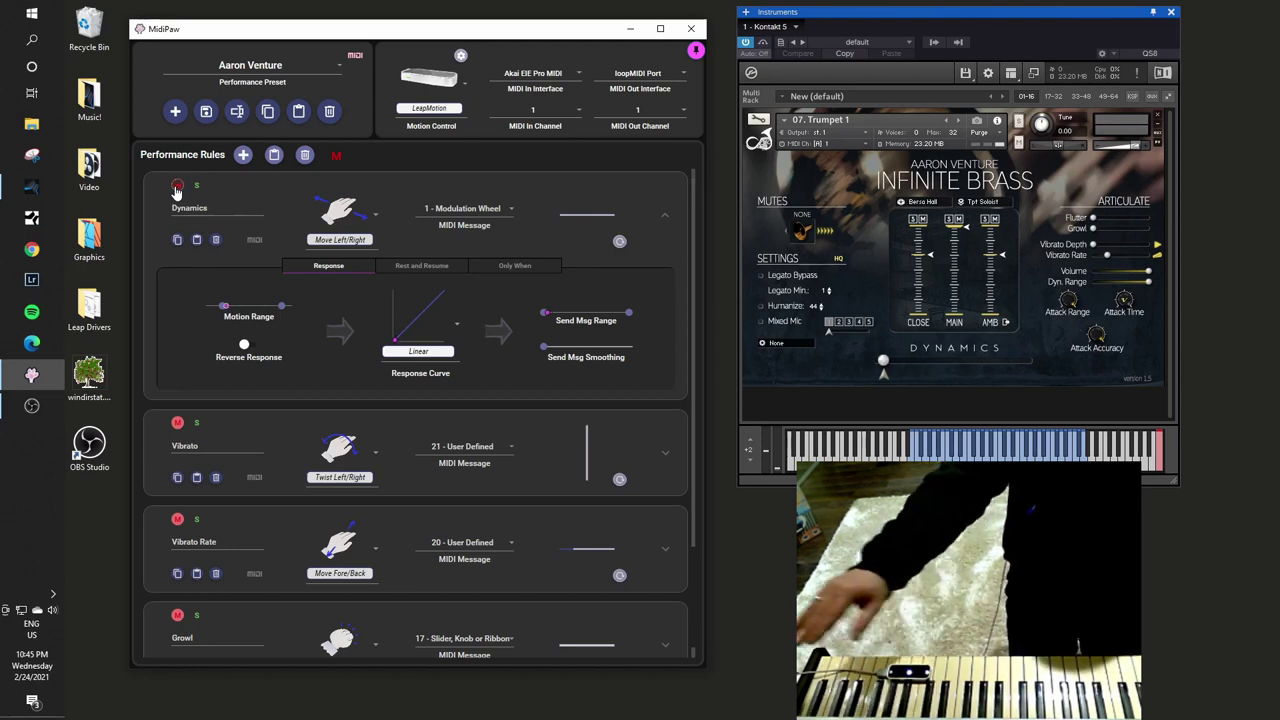
left_click(422, 266)
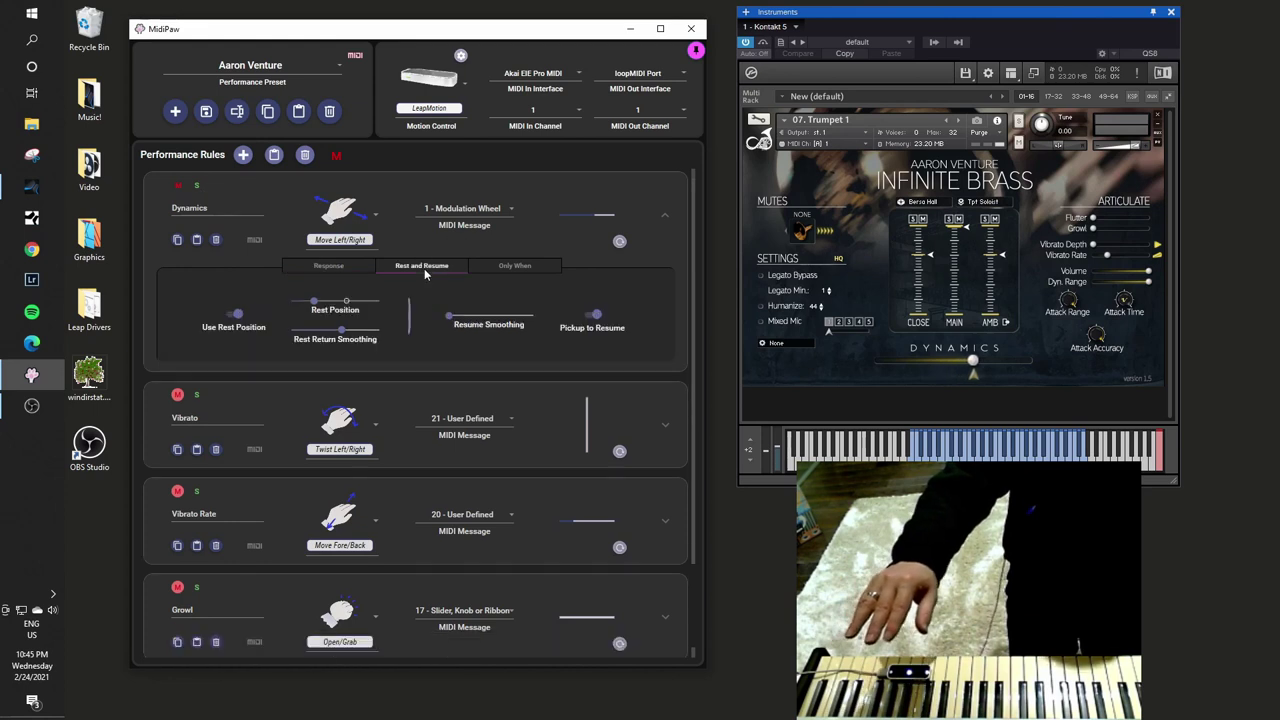
left_click(594, 316)
left_click(298, 268)
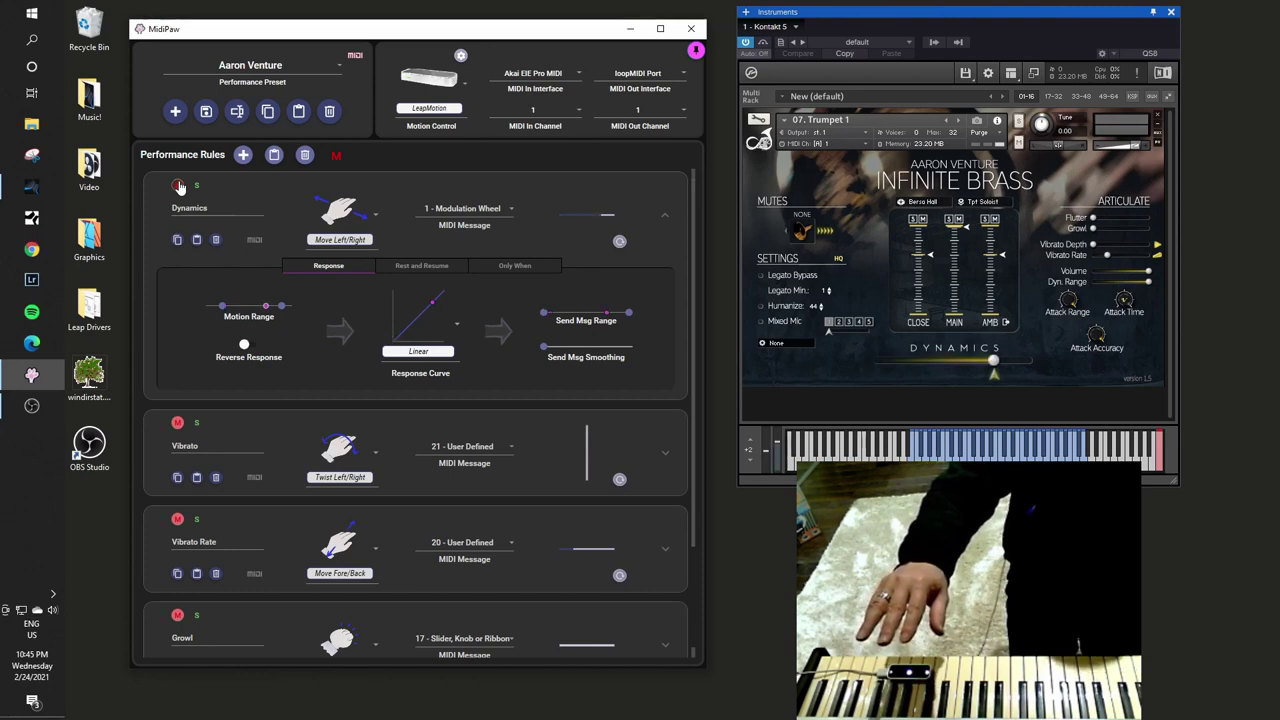
- Increase the Dynamics rule's Resume Smoothing to about 58, ending on Response
left_click(410, 264)
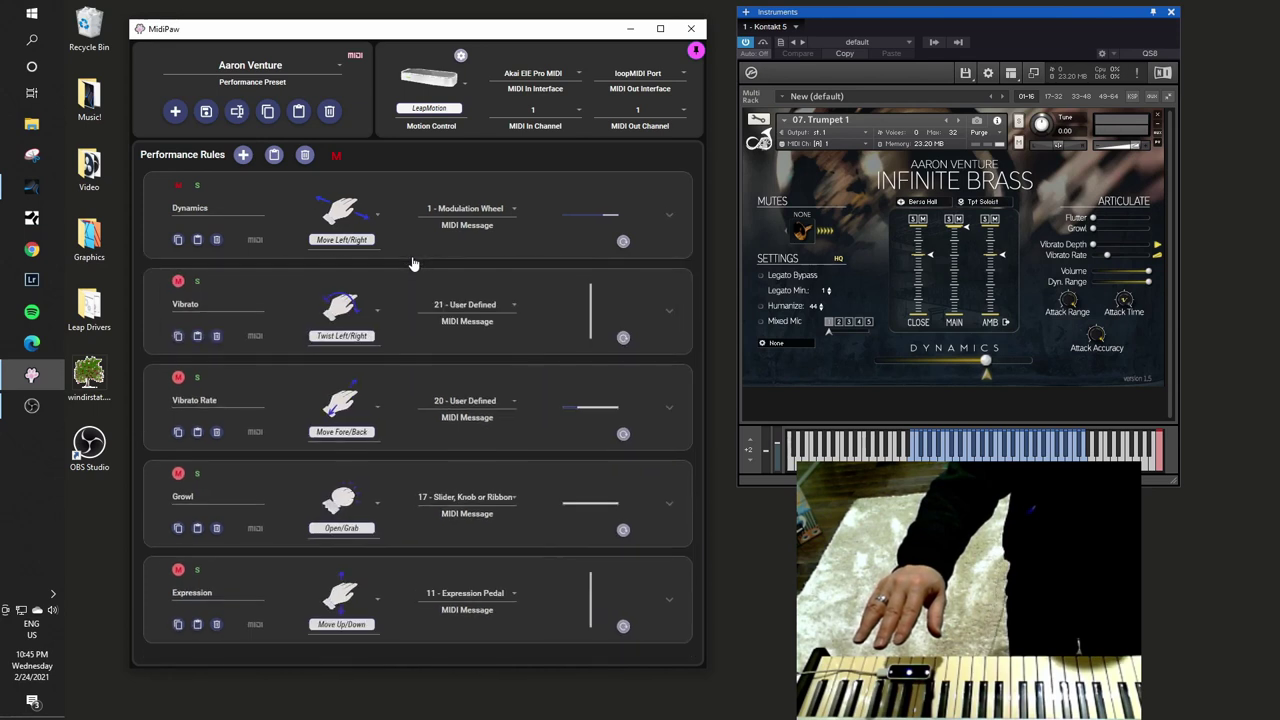
left_click(413, 262)
left_click(417, 264)
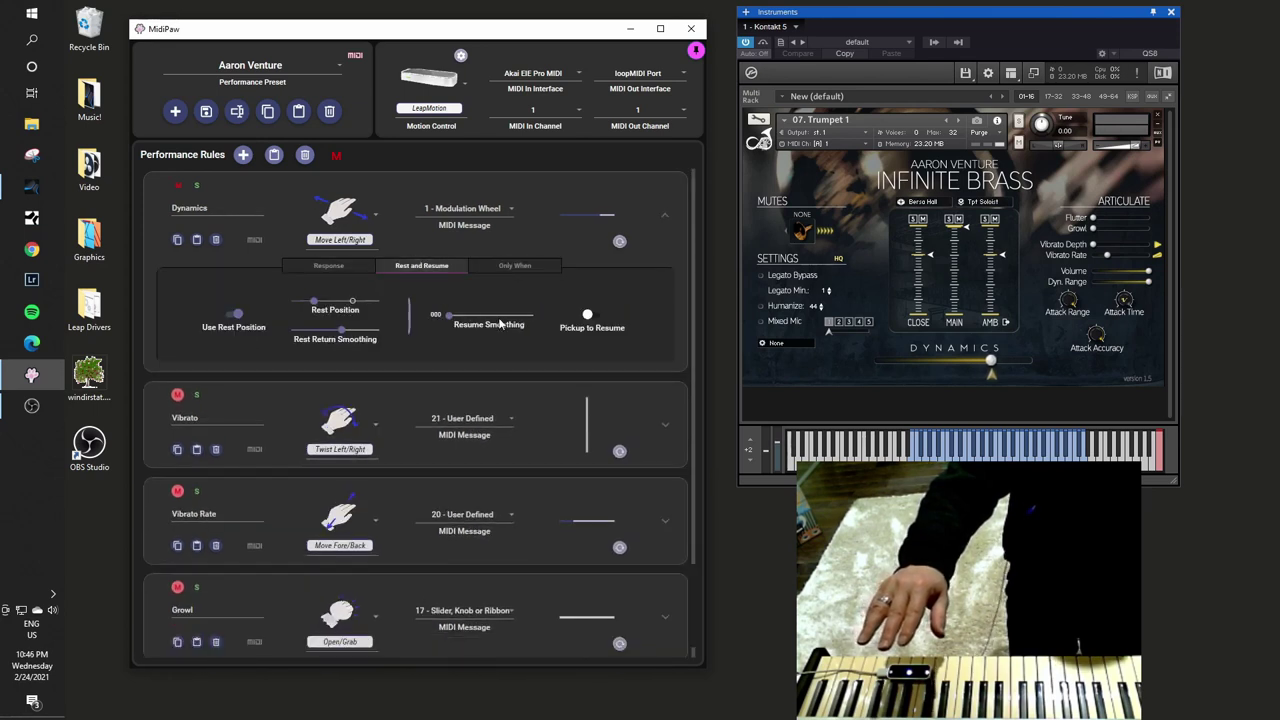
left_click_drag(450, 316, 507, 316)
left_click(330, 266)
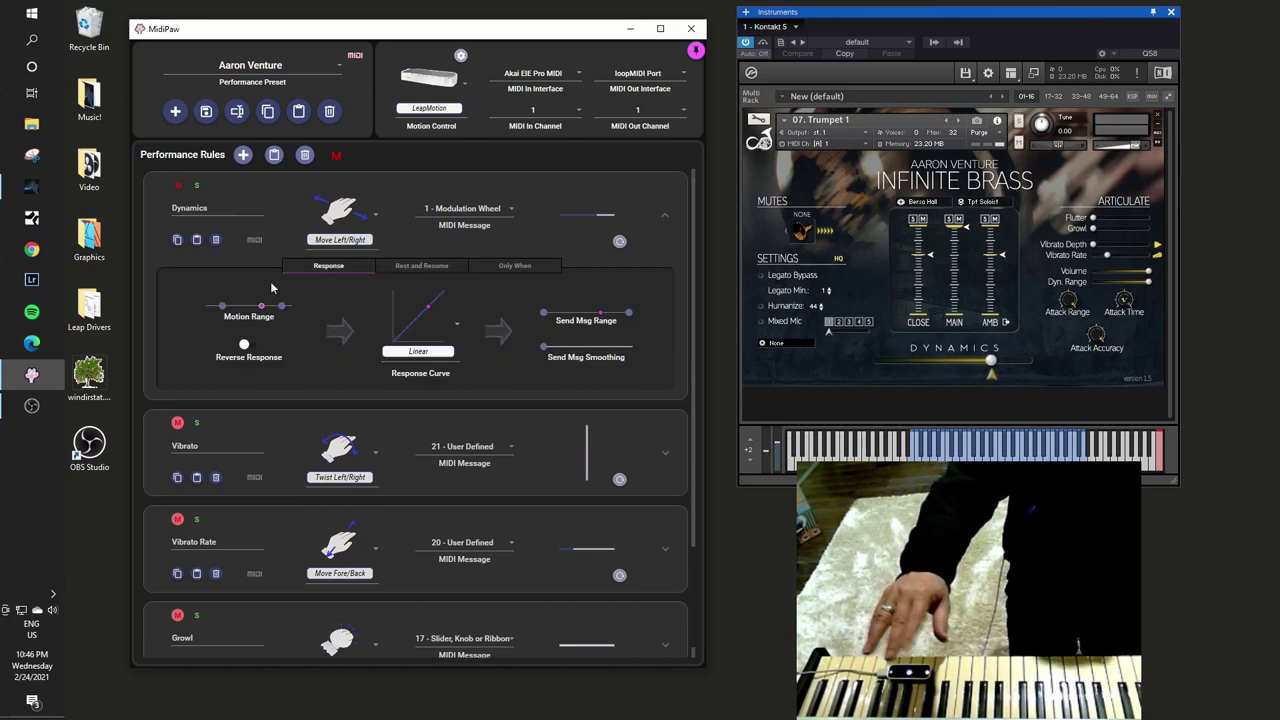
- Mute Dynamics and move the Growl rule card up above Vibrato
left_click(177, 187)
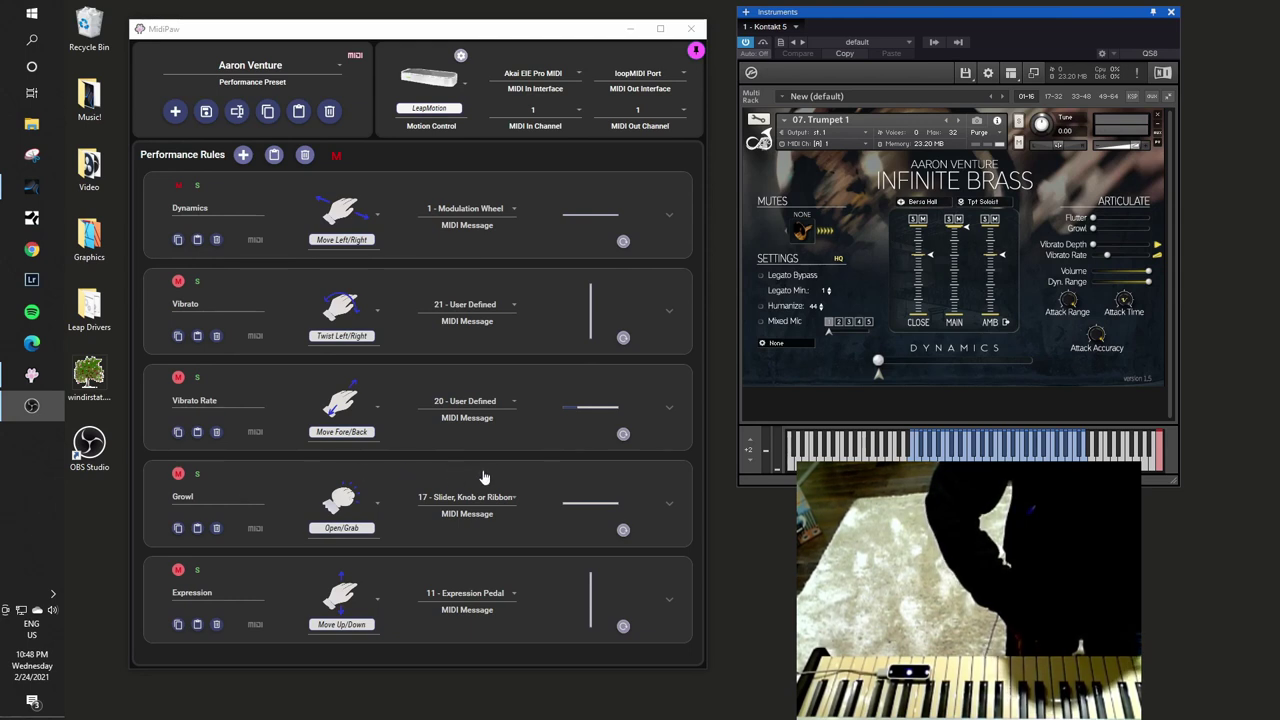
left_click_drag(527, 476, 505, 305)
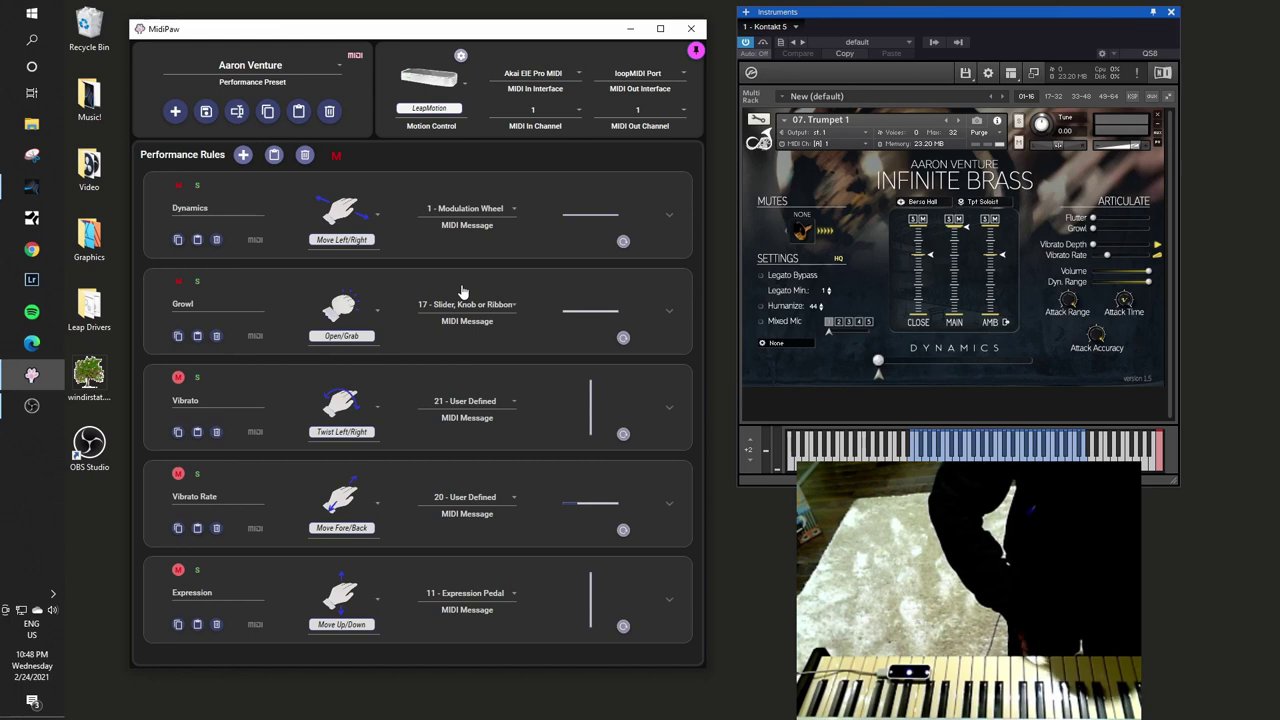
- Expand the Growl rule and show its still-empty Only When conditions
left_click(669, 312)
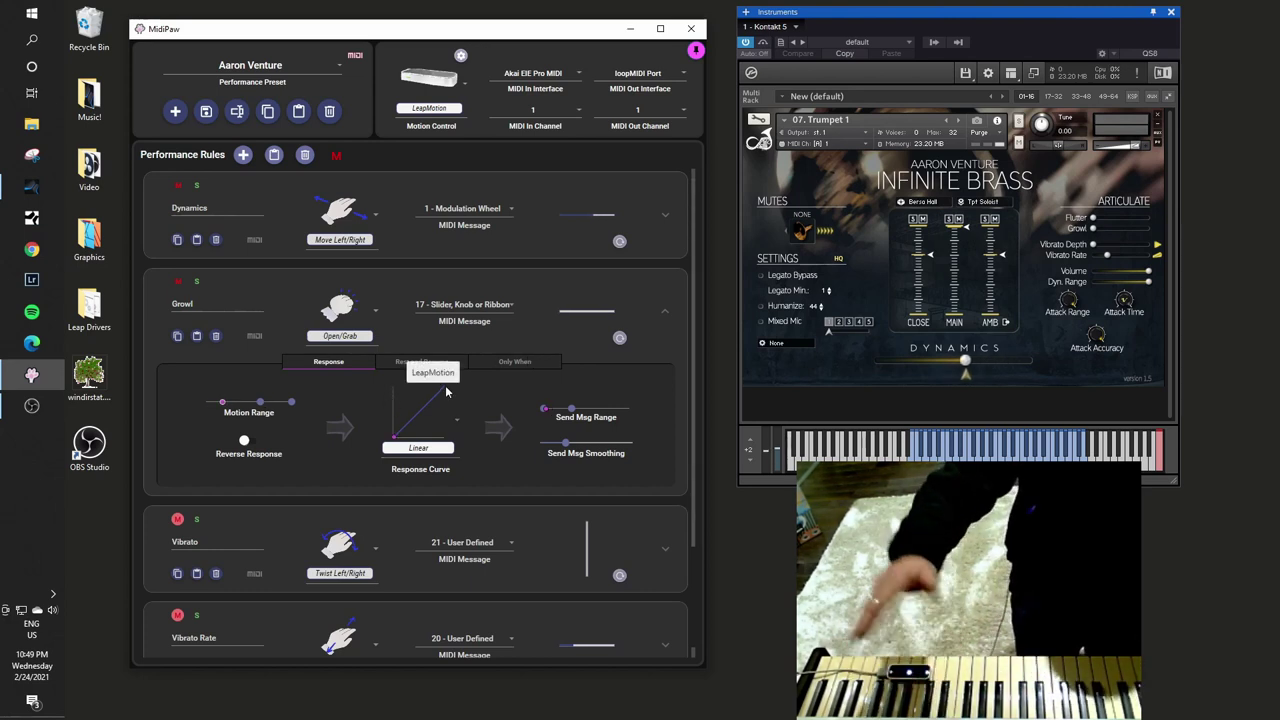
left_click(511, 362)
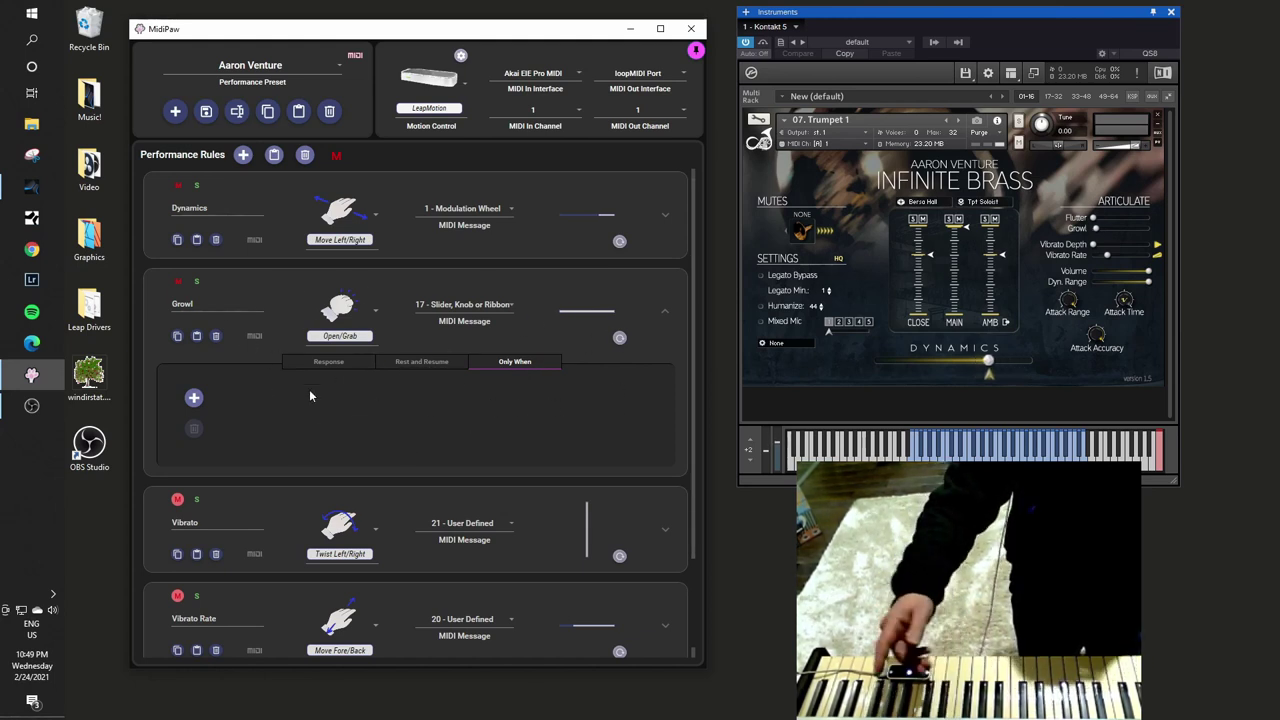
- Add a Growl condition on Move Left/Right with the motion range starting at 059
left_click(194, 399)
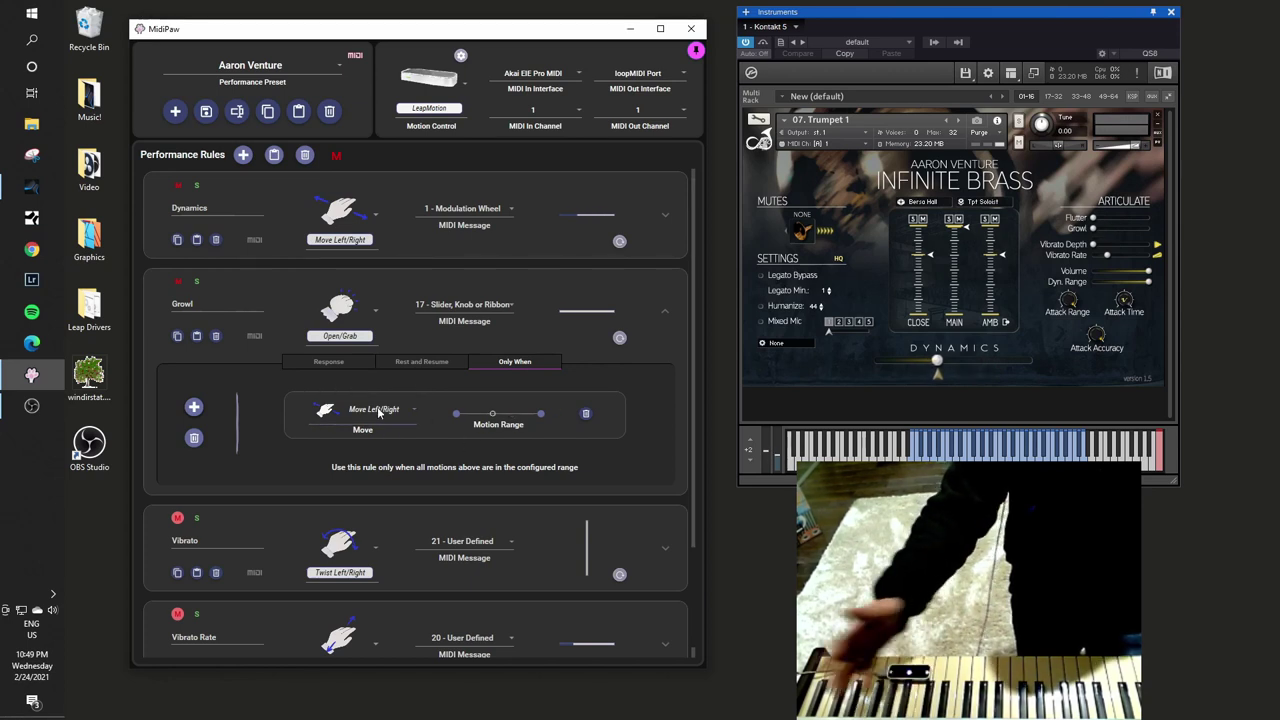
left_click(412, 409)
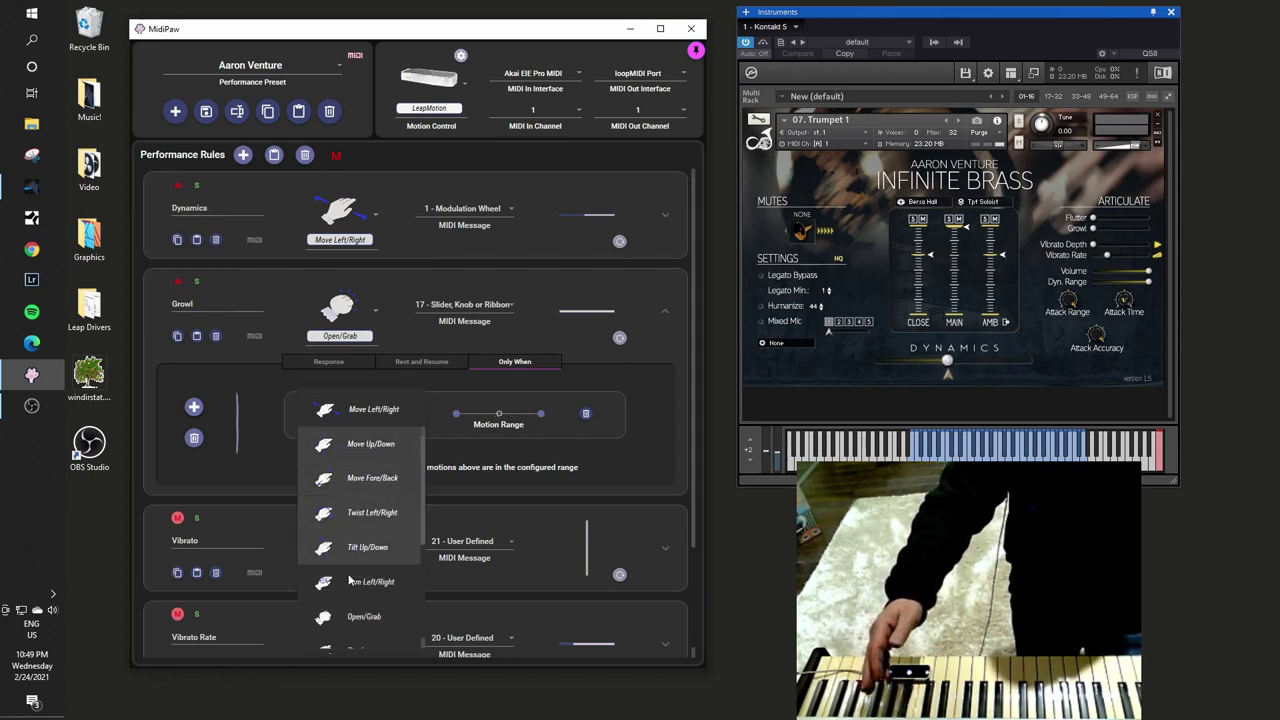
left_click(377, 410)
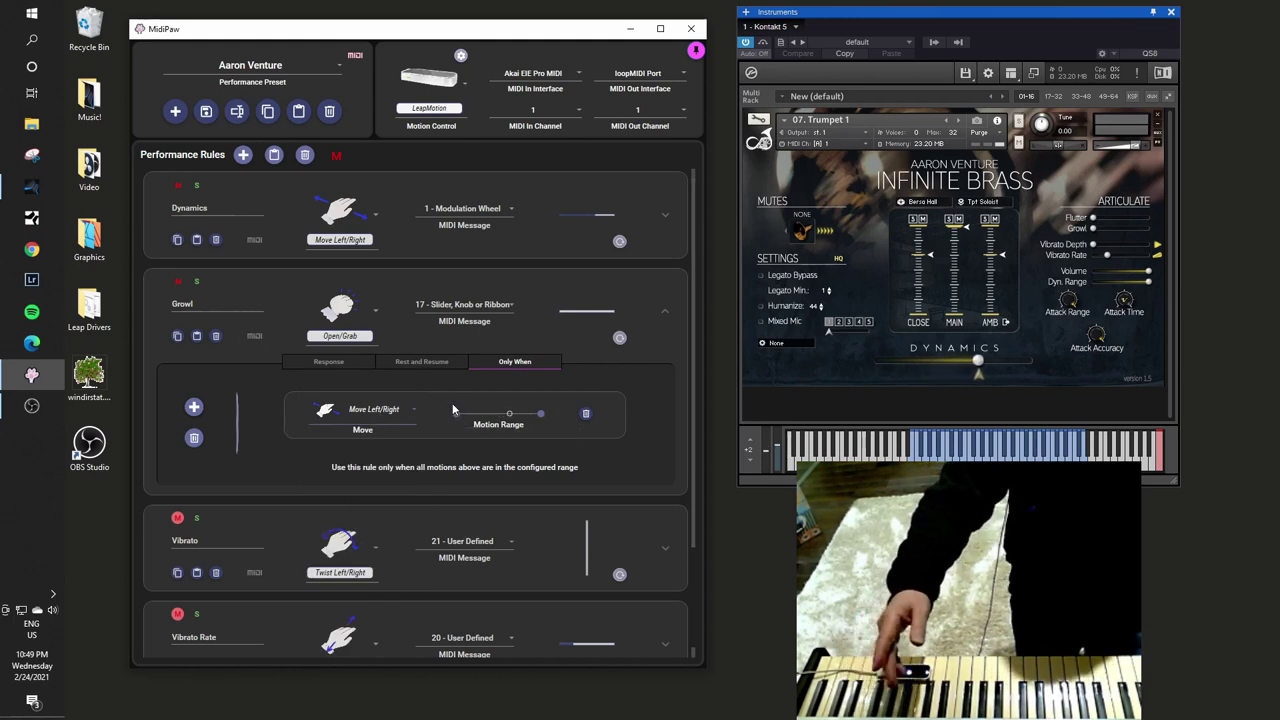
left_click_drag(457, 421, 513, 430)
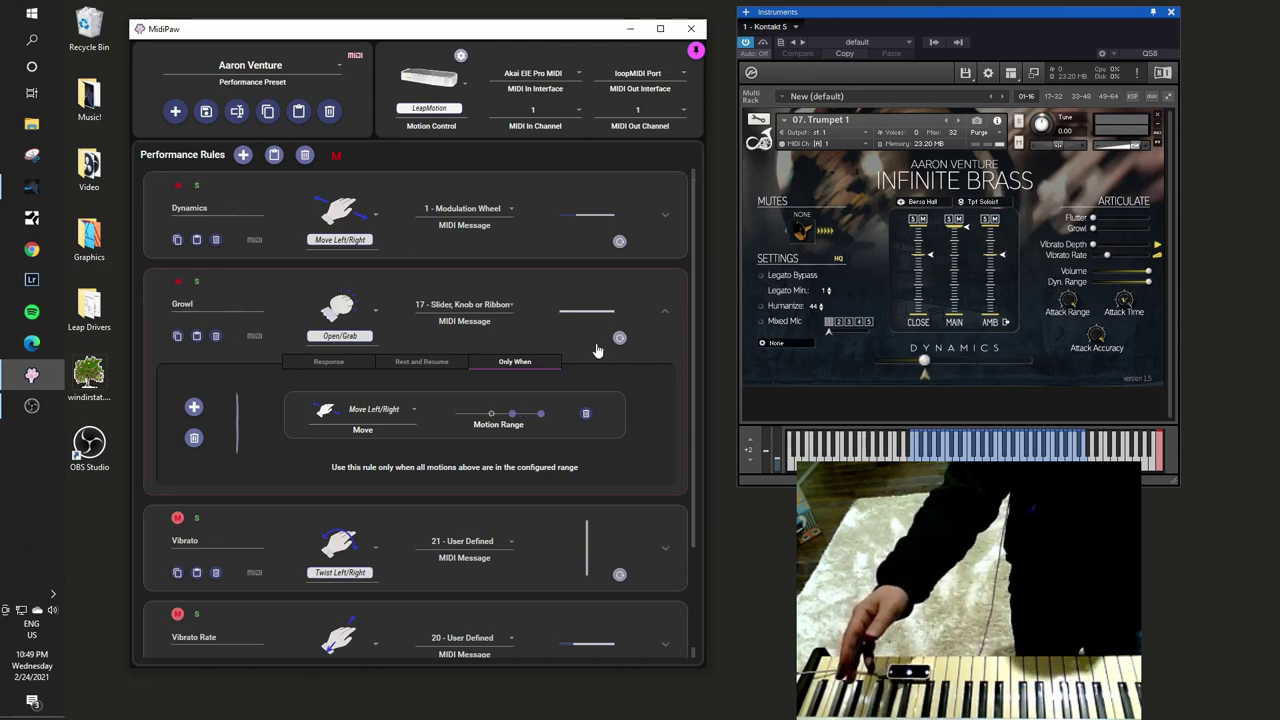
left_click(659, 318)
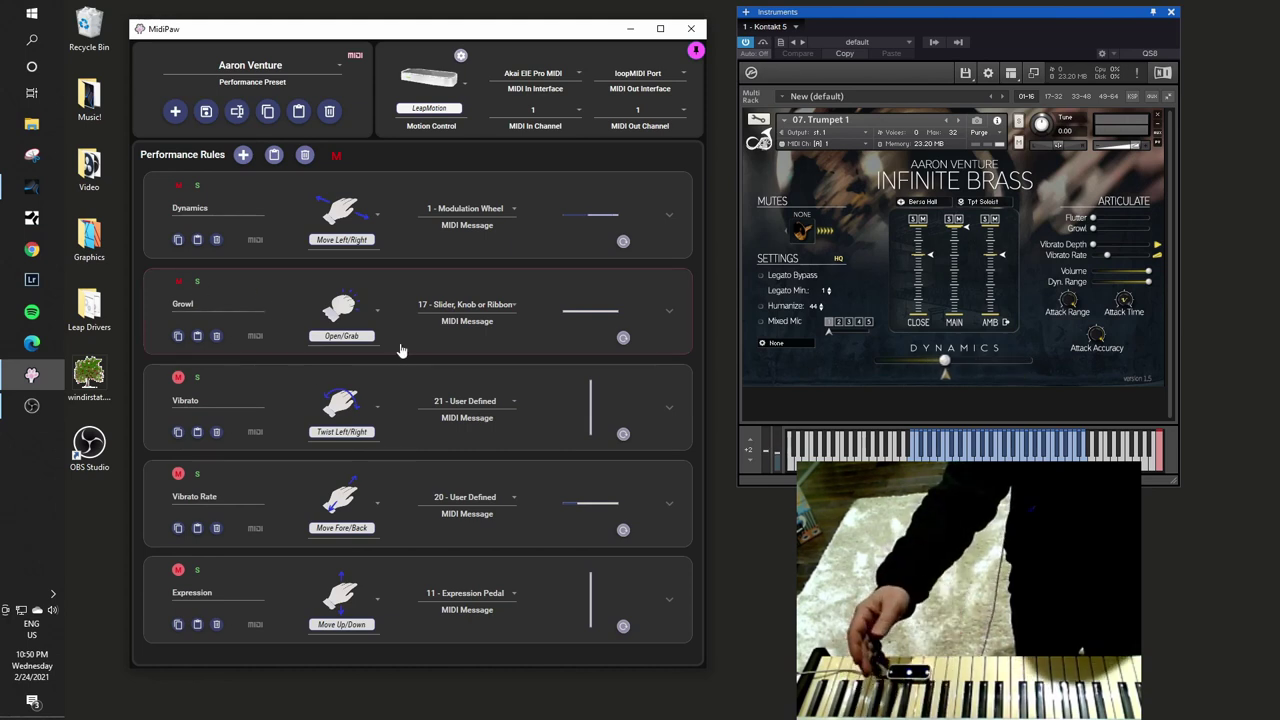
left_click(667, 316)
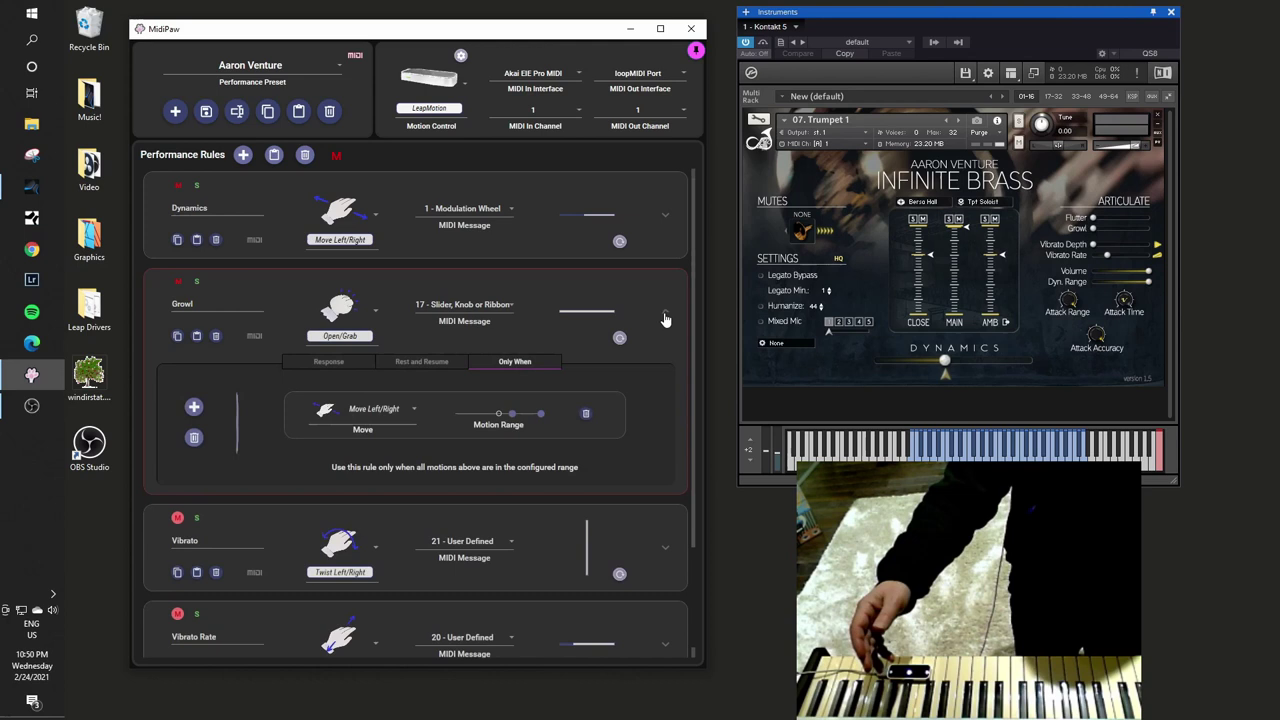
- In Growl's Rest and Resume, set Rest Position to 015 and Resume Smoothing to 040
left_click(404, 363)
left_click_drag(454, 420, 487, 422)
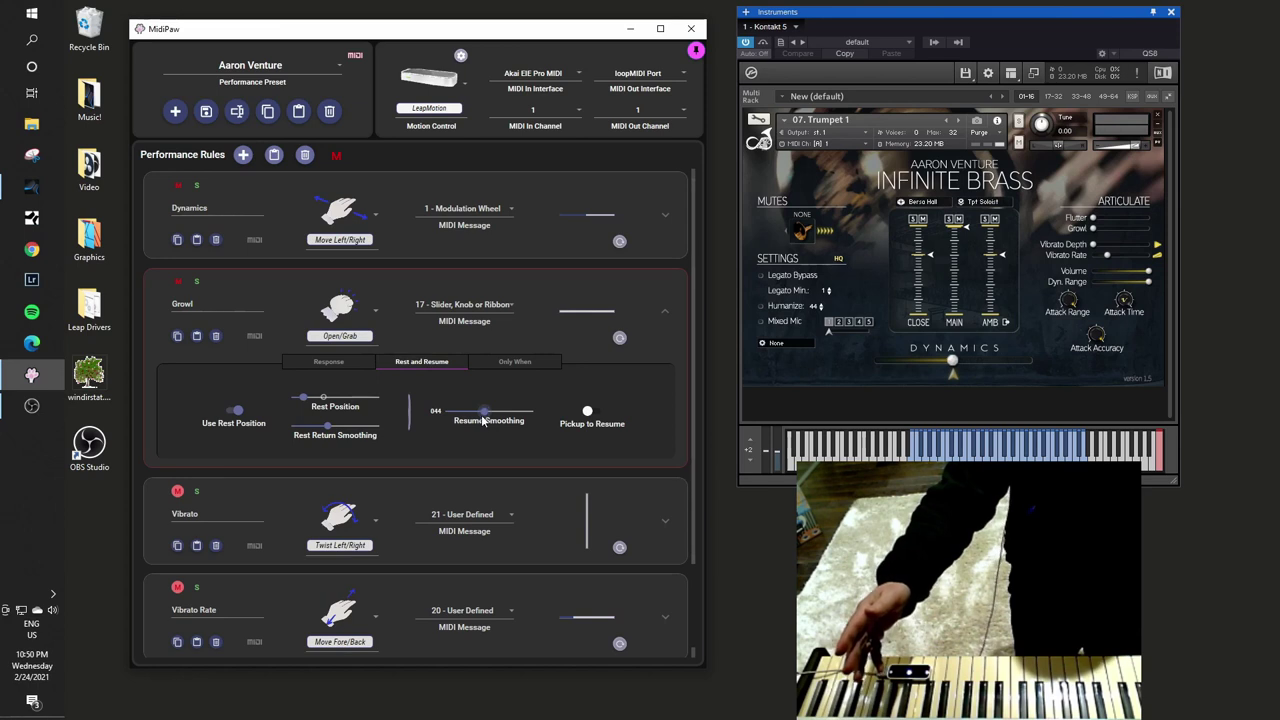
mouse_move(300, 402)
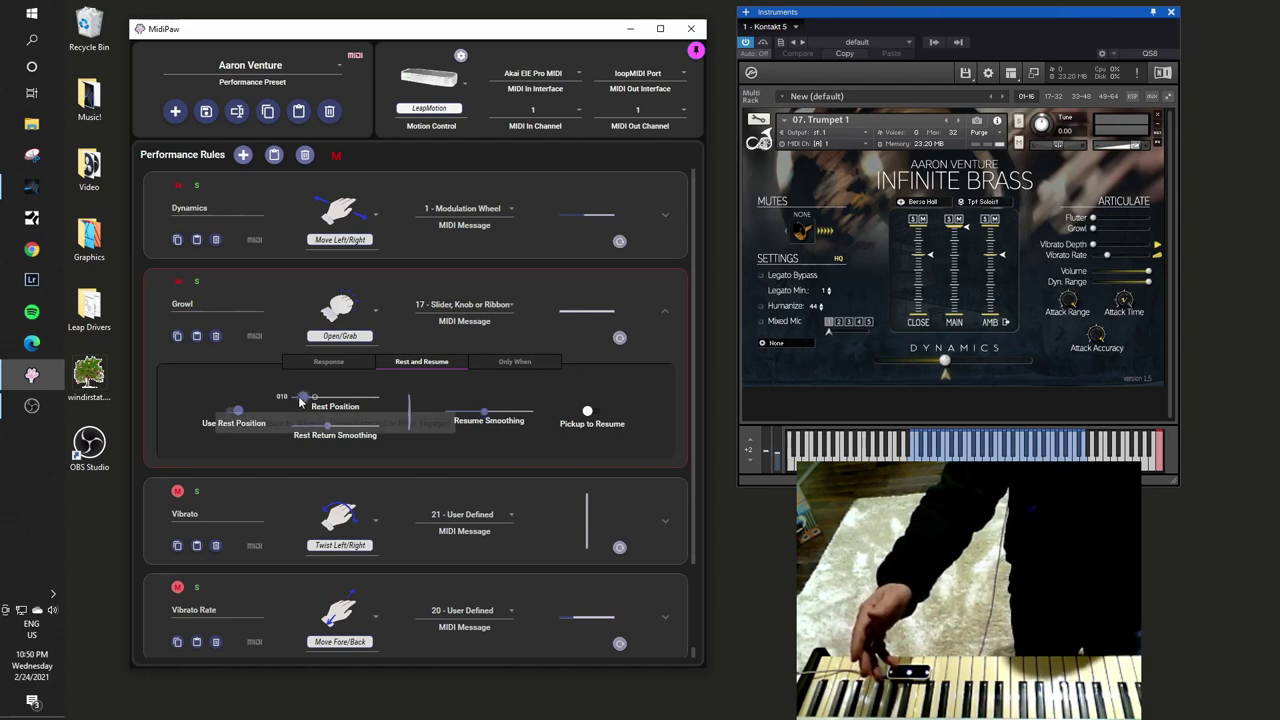
mouse_move(289, 400)
left_mouse_down()
mouse_move(305, 403)
mouse_move(284, 398)
left_mouse_up()
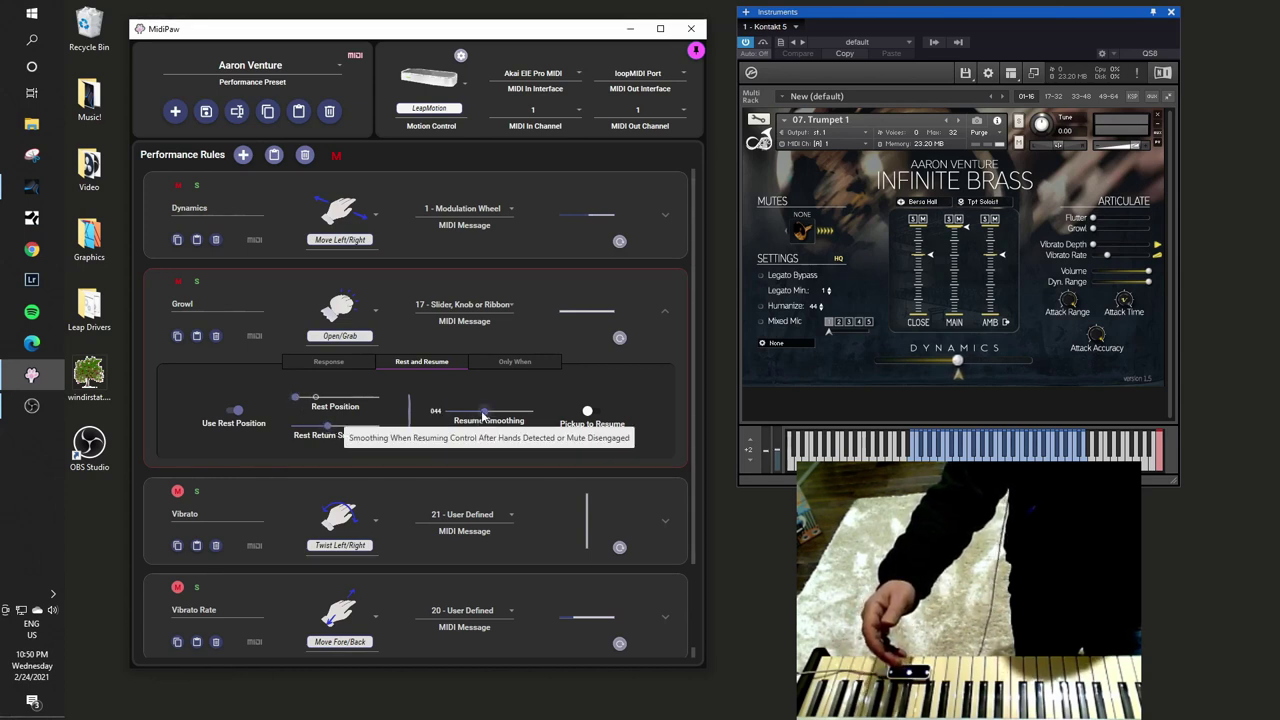
left_click_drag(482, 419, 479, 416)
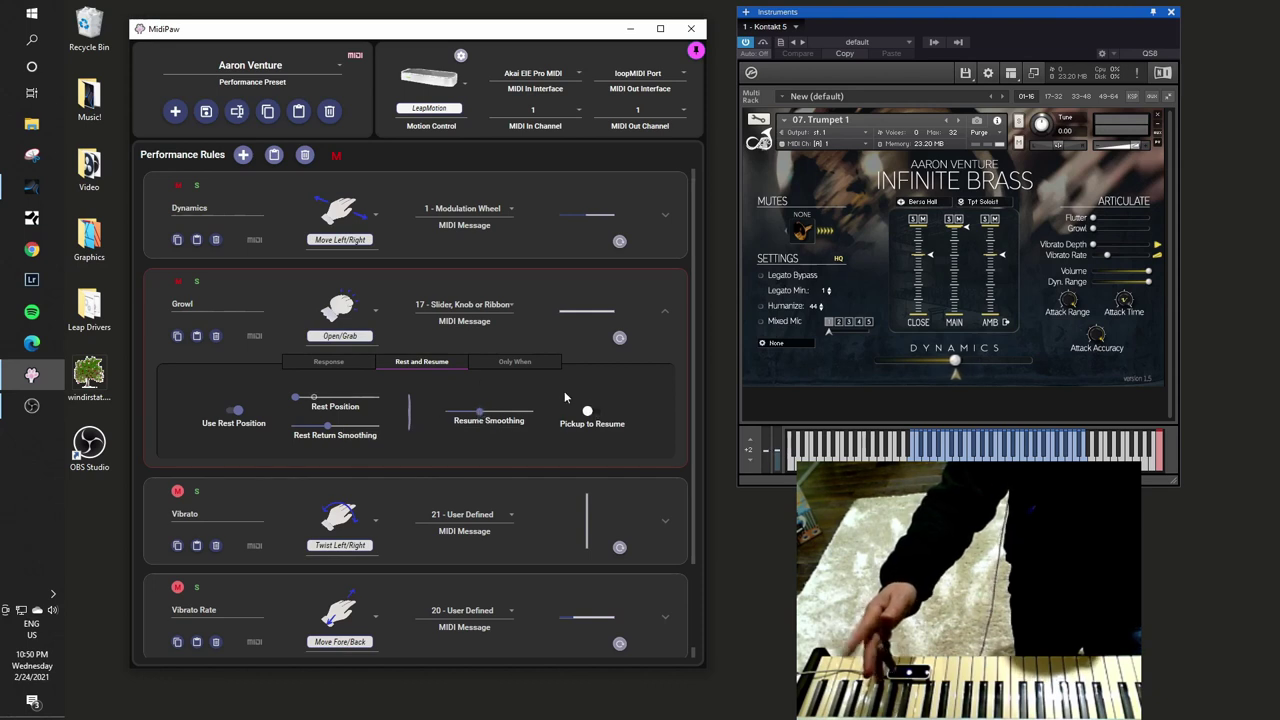
- Set Growl's Only When condition to the Spread motion and adjust its Motion Range left handle
left_click(329, 362)
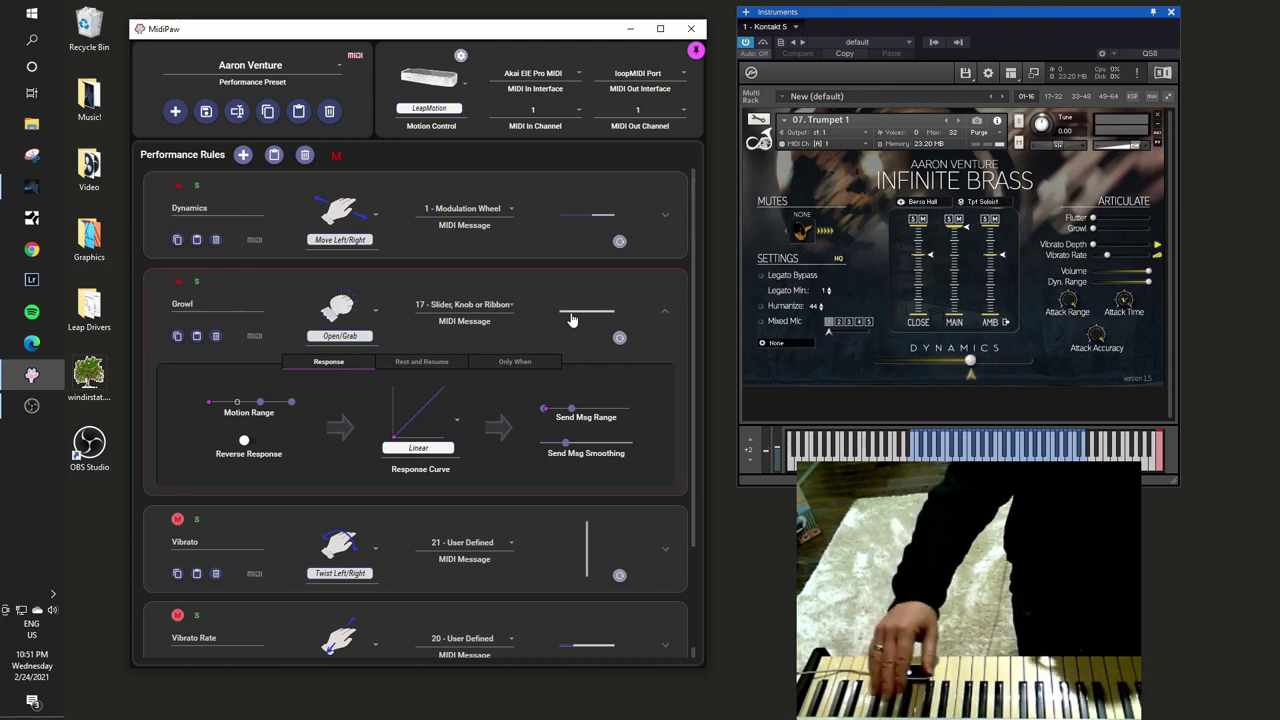
left_click(512, 361)
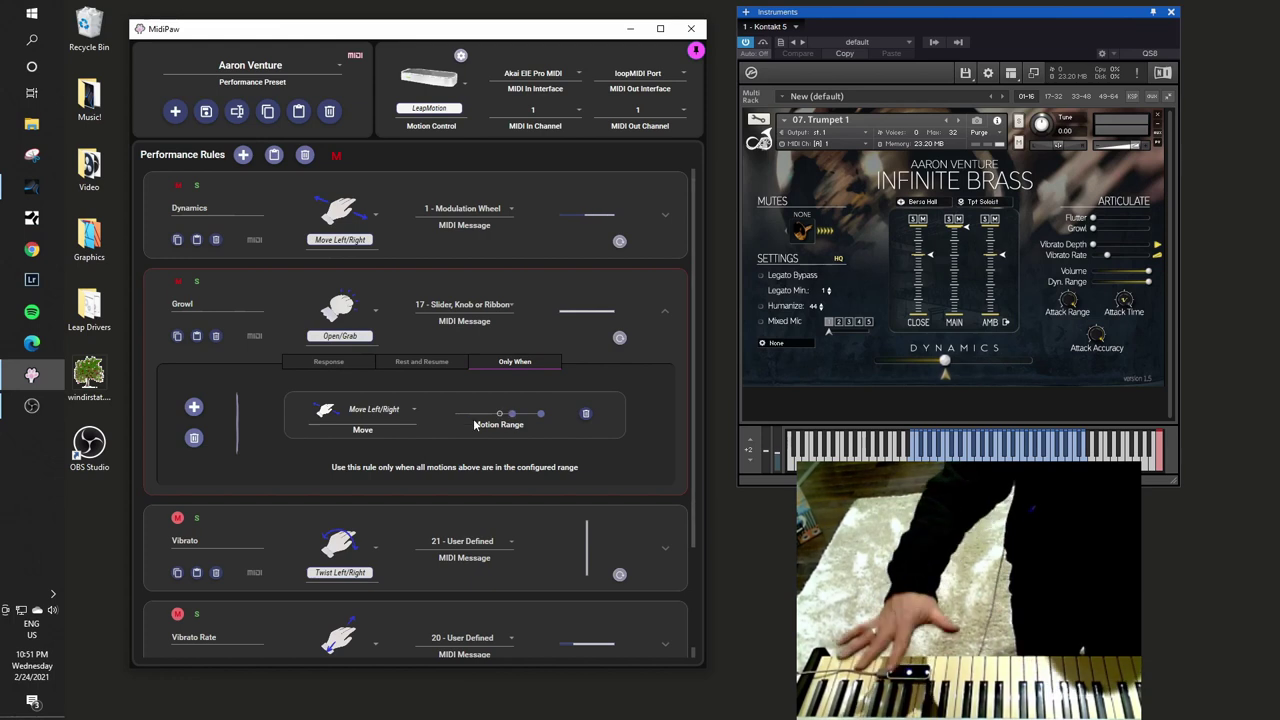
left_click(413, 409)
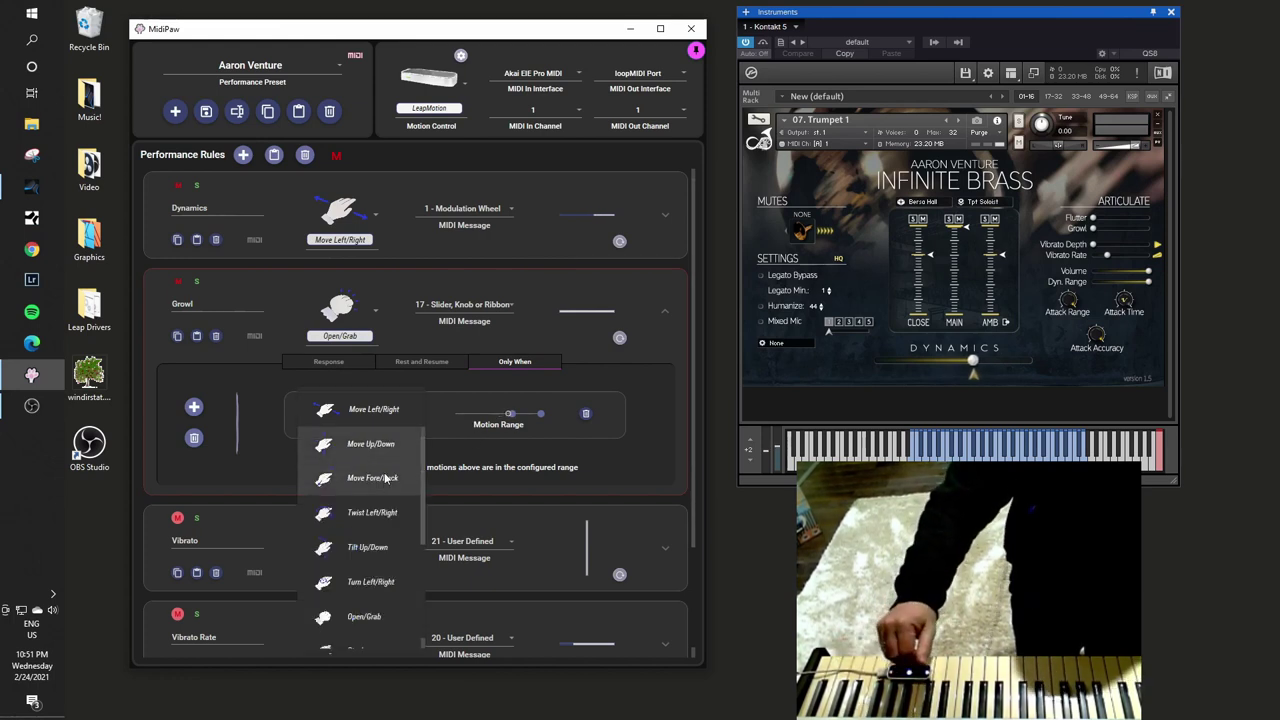
scroll(388, 550, "down", 2)
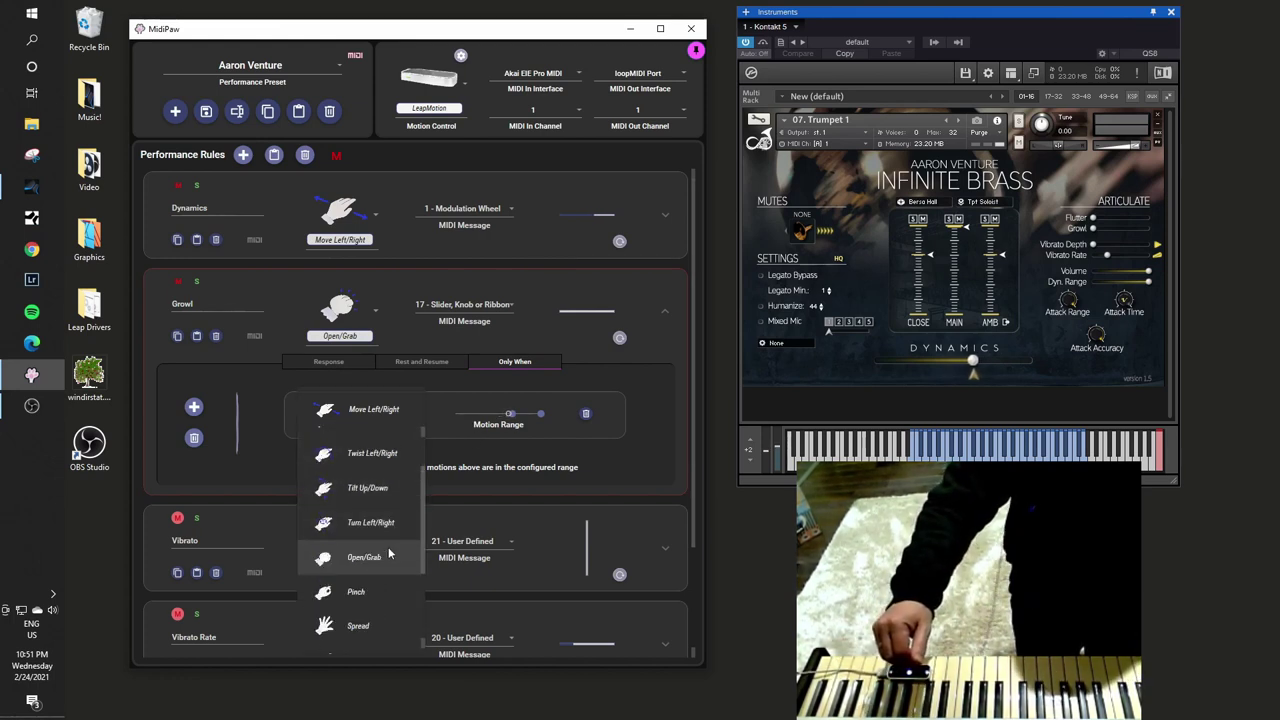
left_click(358, 625)
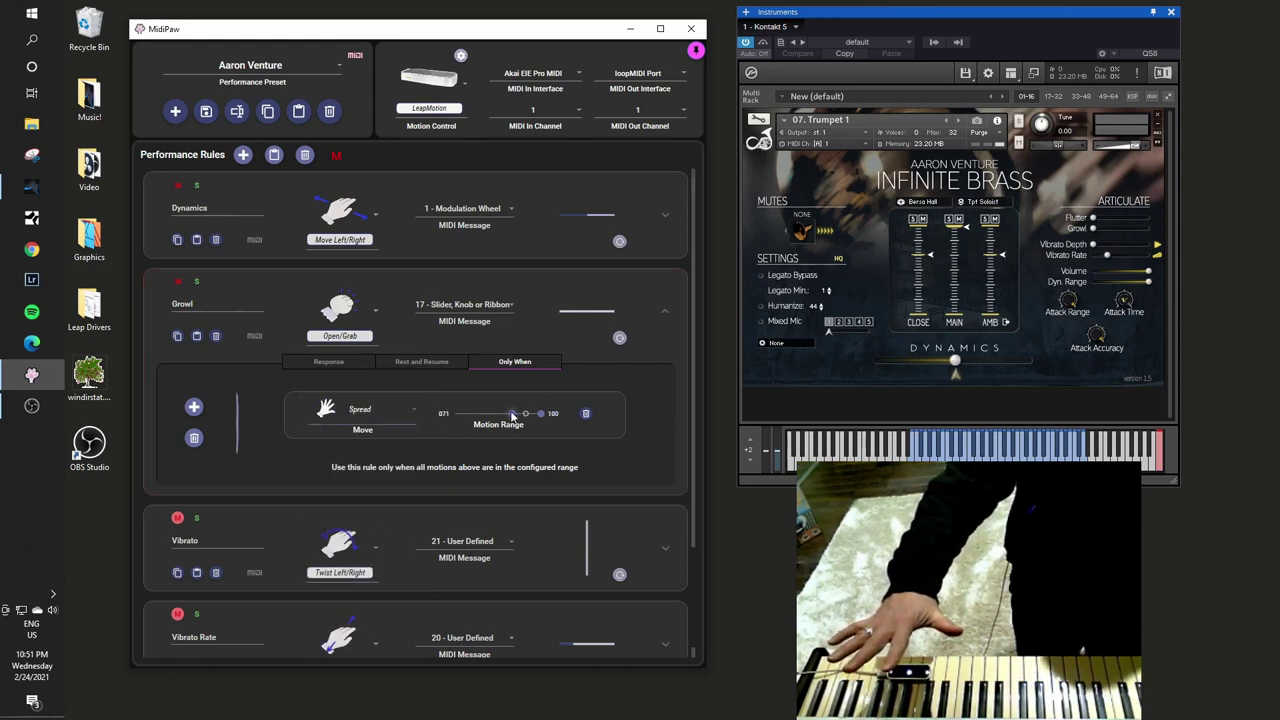
left_click_drag(511, 414, 509, 428)
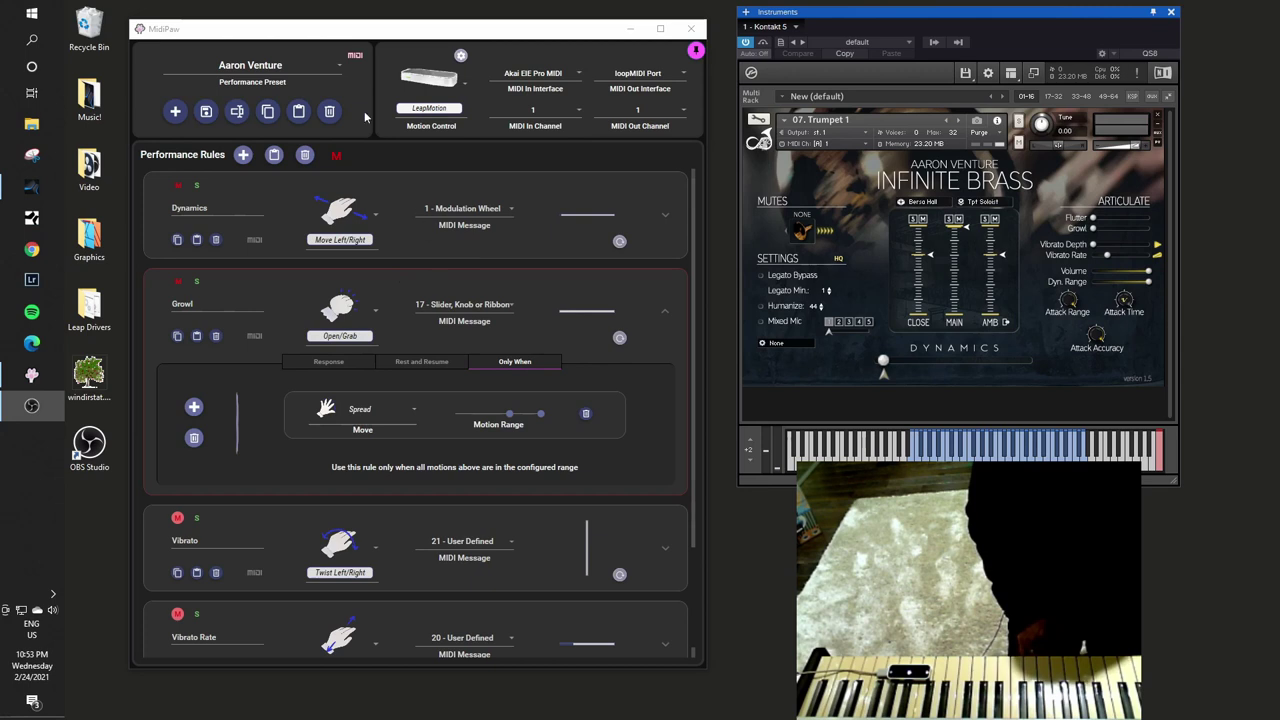
left_click(355, 57)
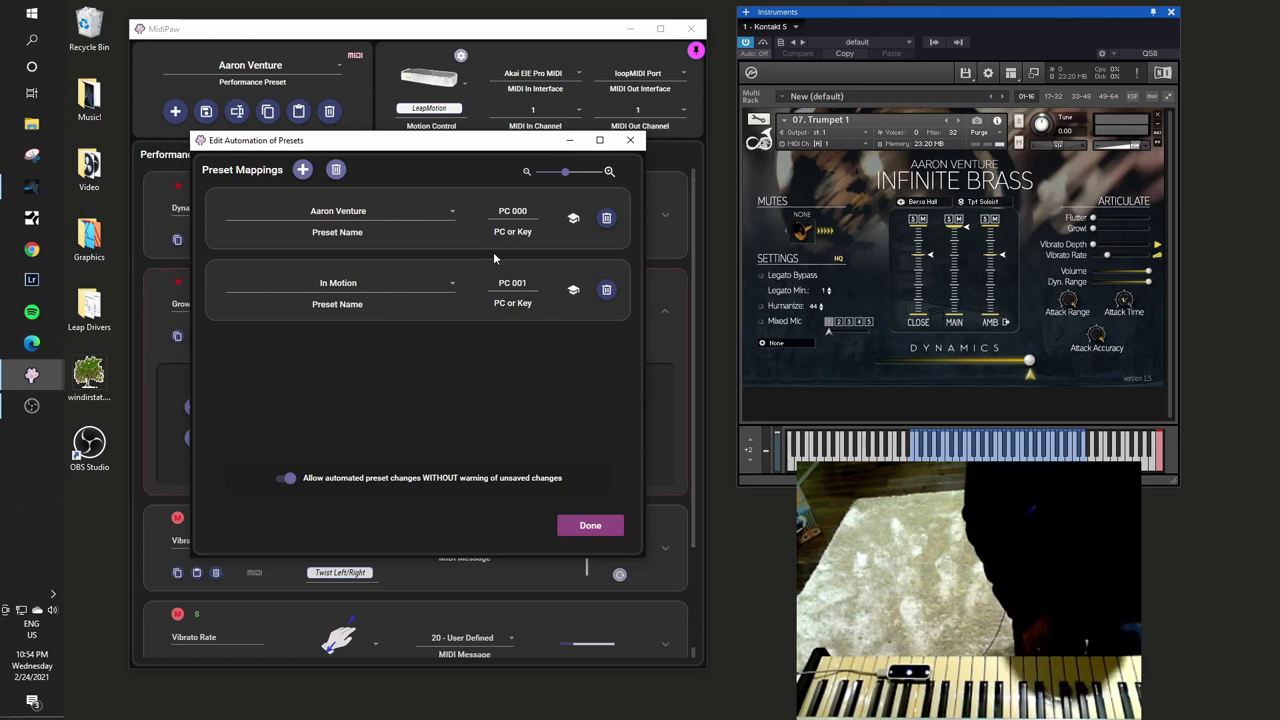
left_click(575, 228)
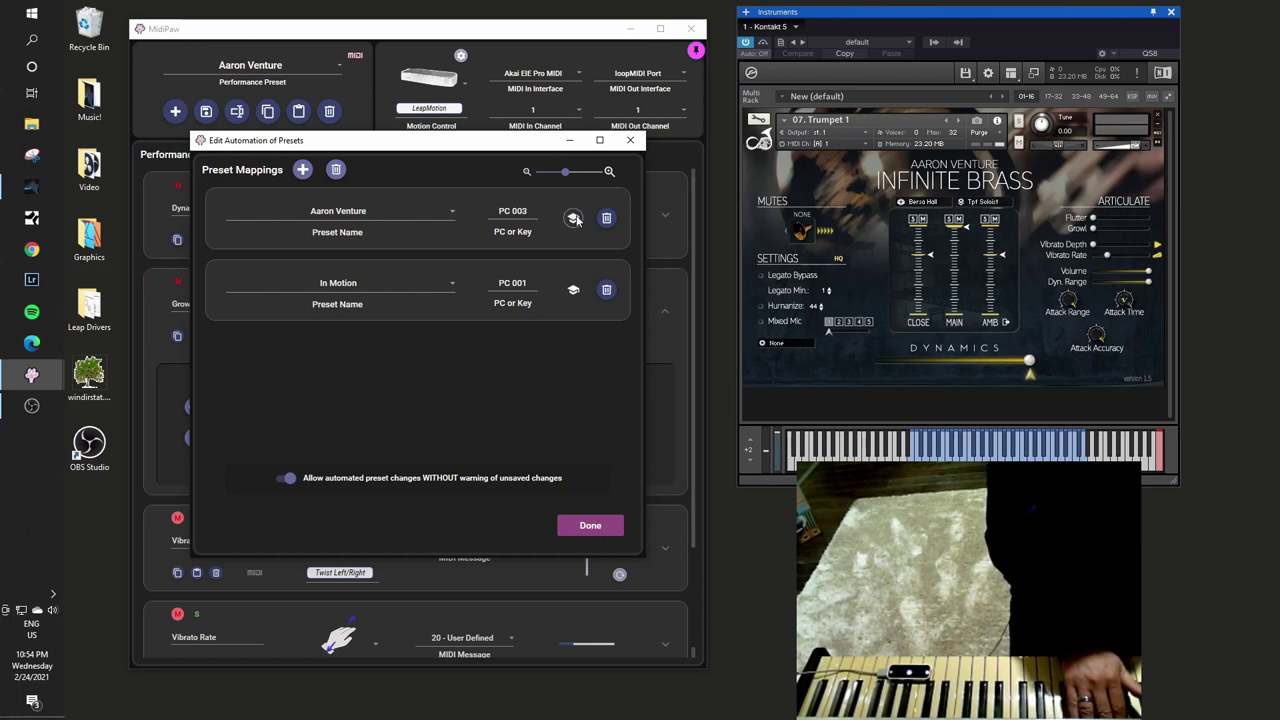
left_click(575, 220)
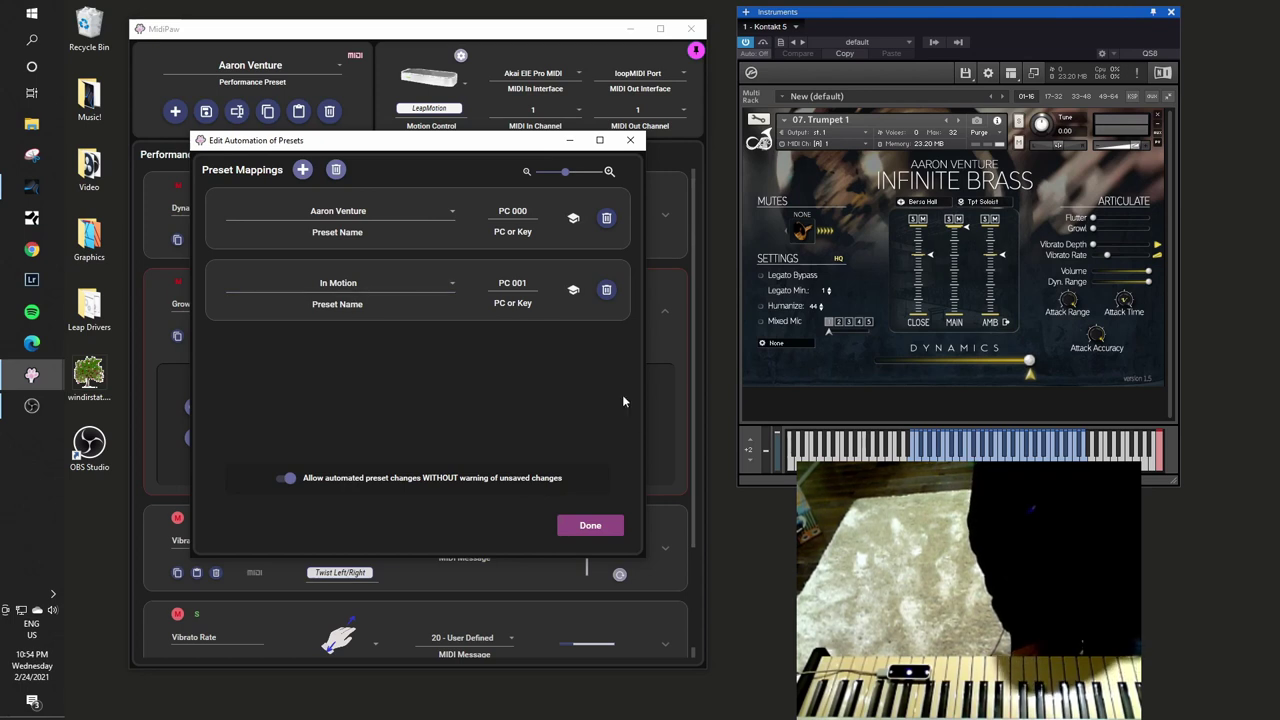
left_click(590, 527)
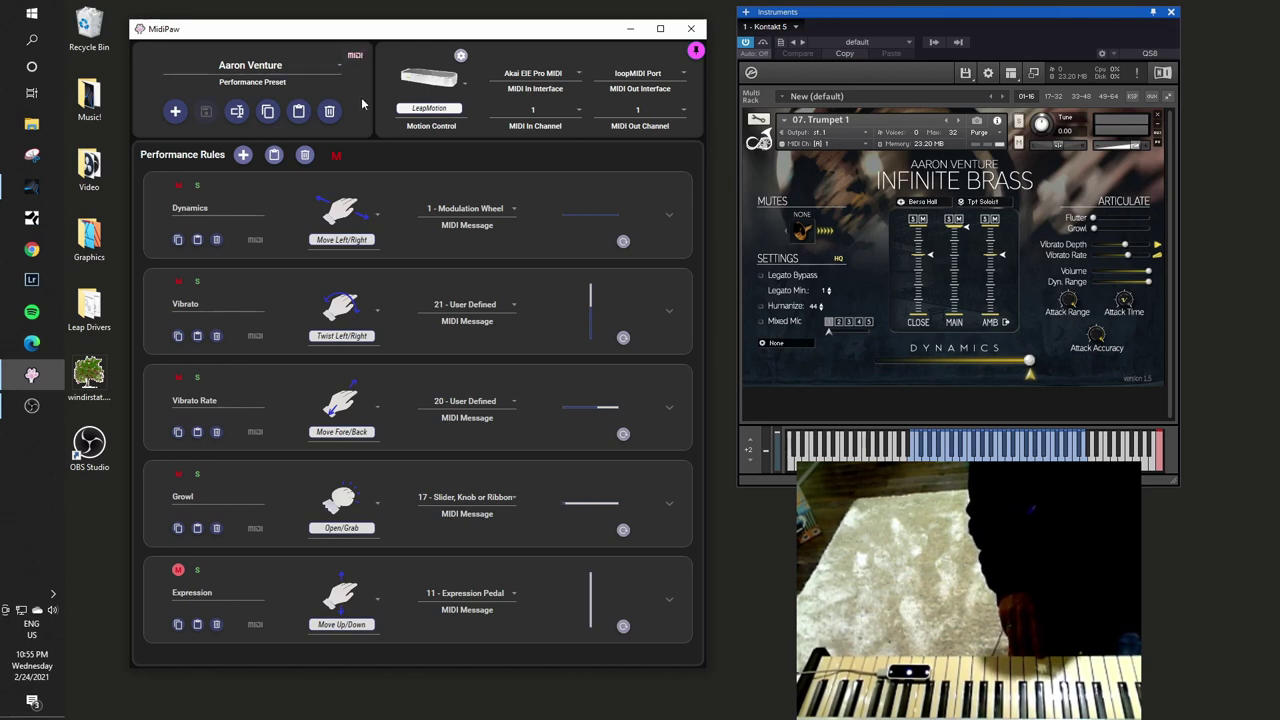
- Delete the Aaron Venture and In Motion preset mappings, confirming each, then close the automation settings
left_click(358, 55)
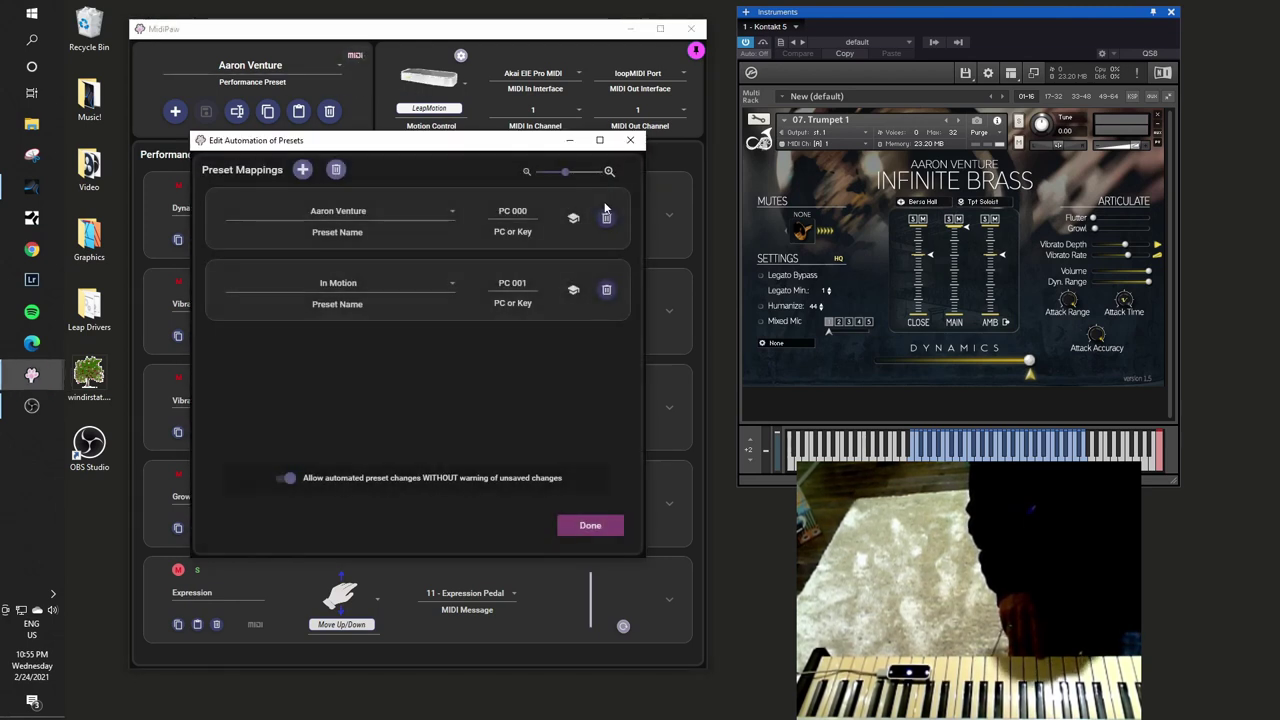
left_click(606, 217)
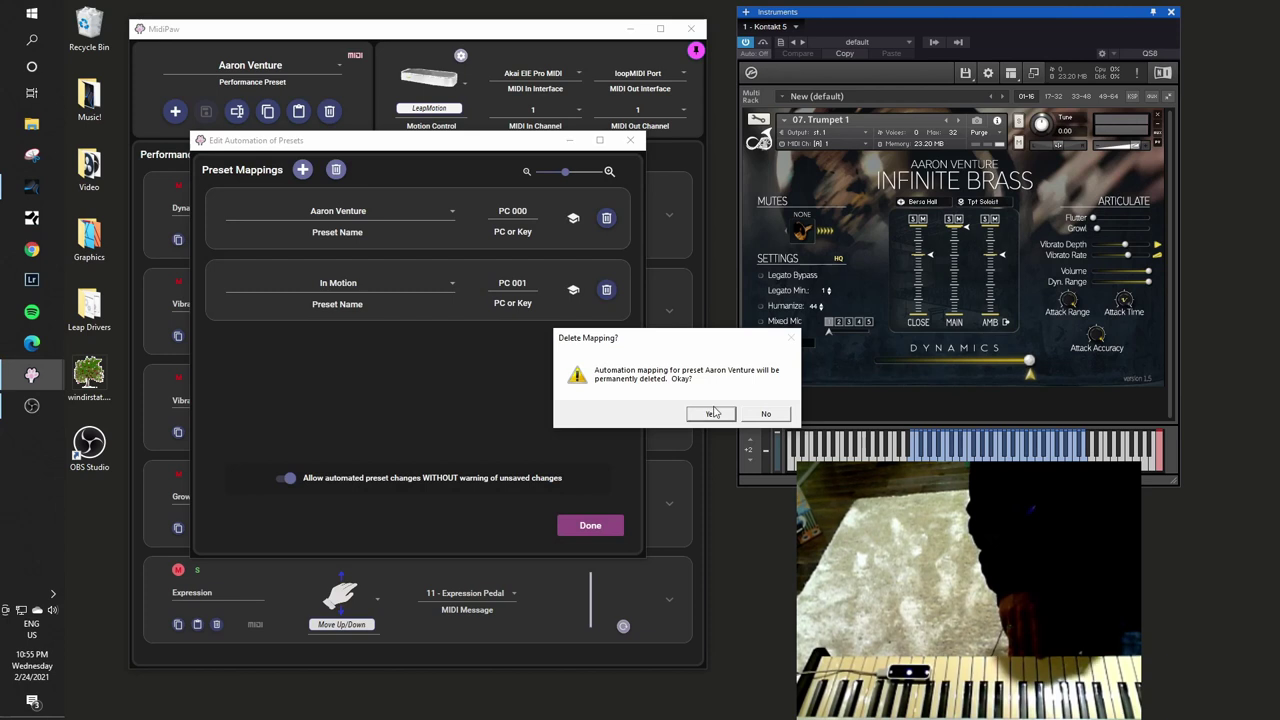
left_click(713, 413)
left_click(607, 219)
left_click(698, 412)
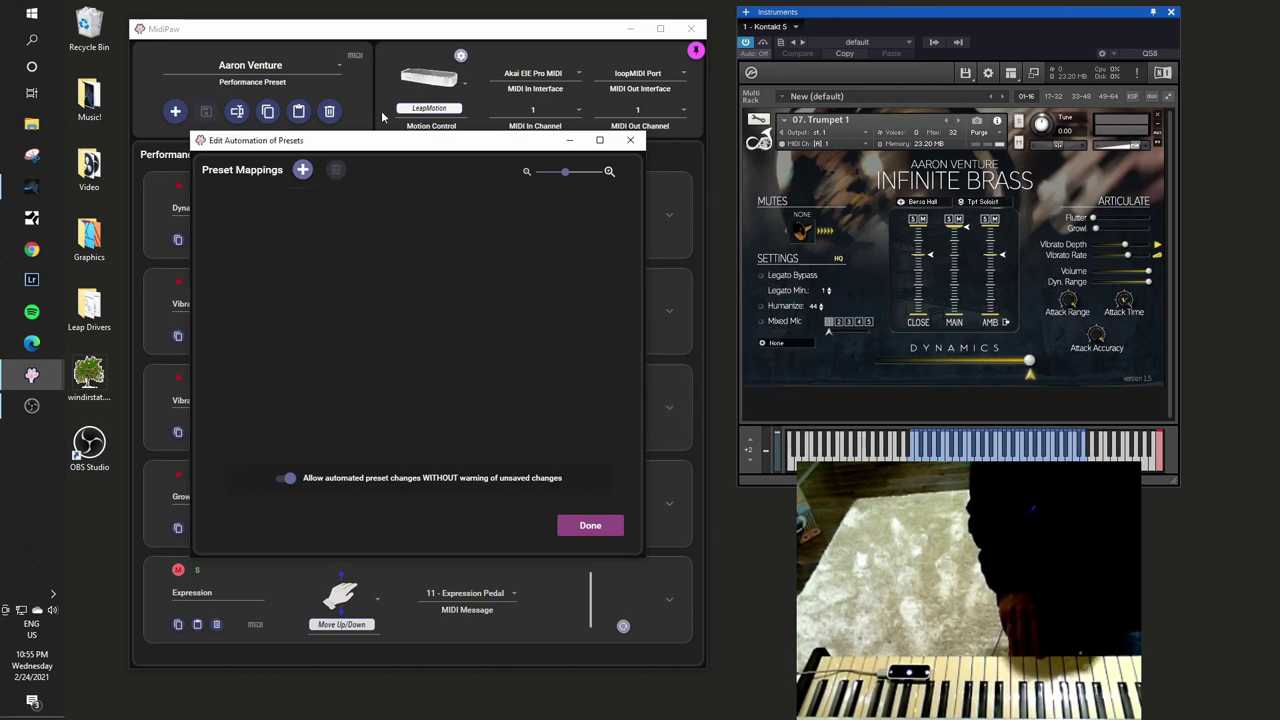
left_click(592, 526)
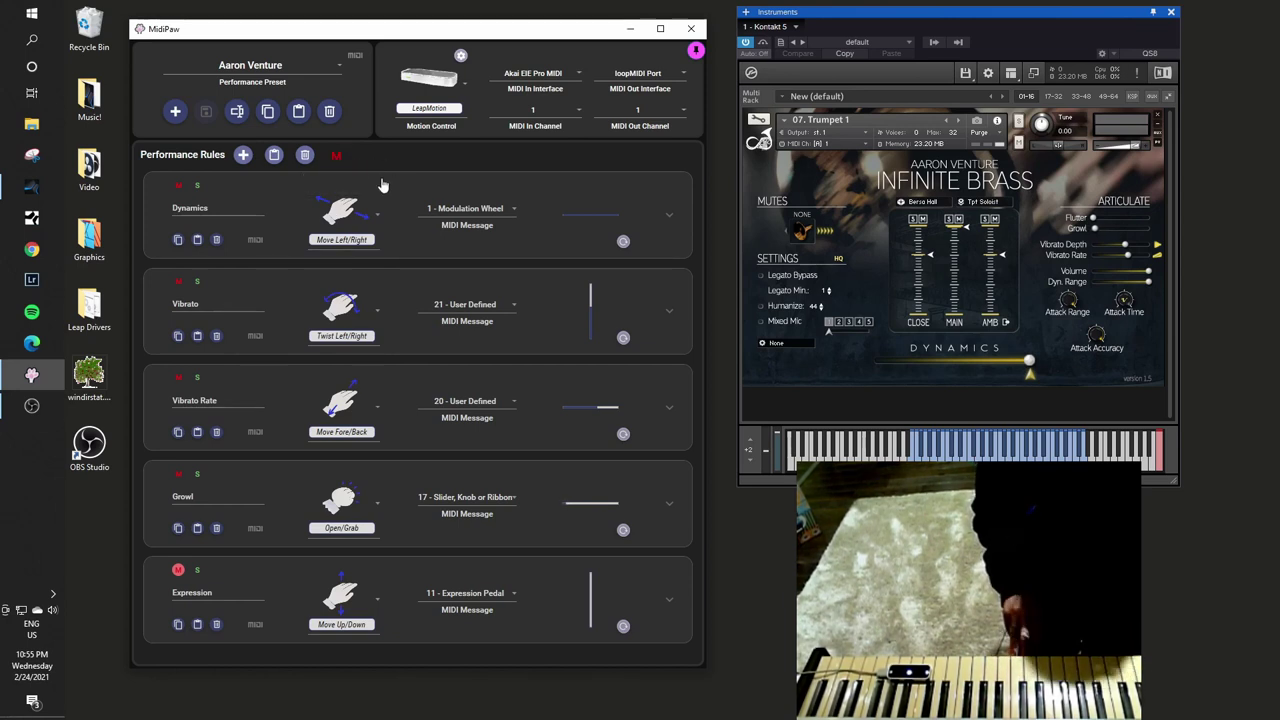
left_click(335, 157)
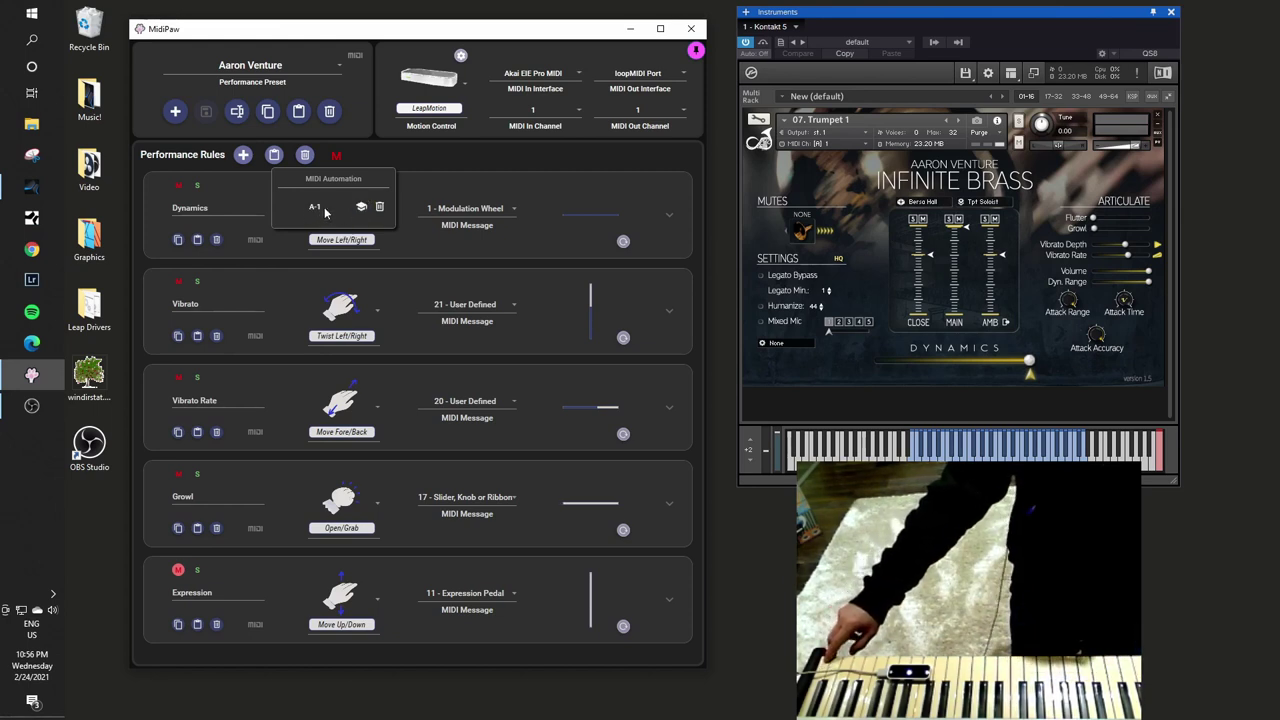
left_click(416, 156)
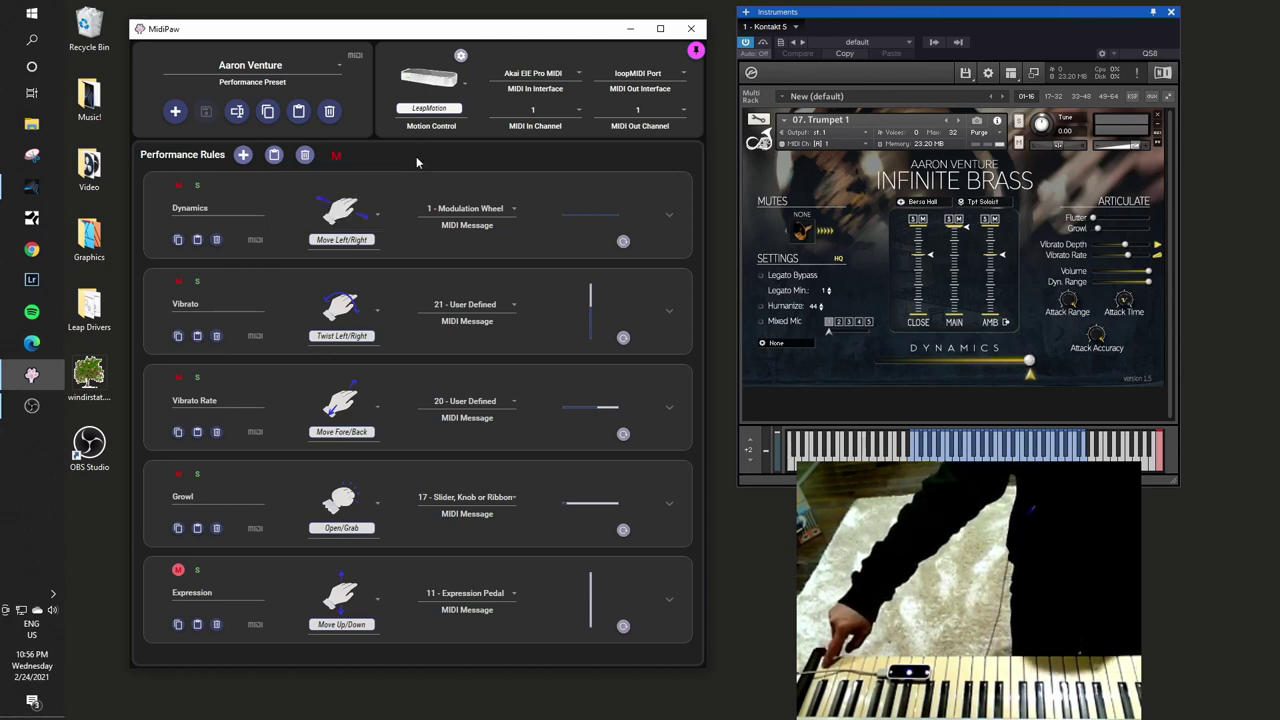
left_click(336, 155)
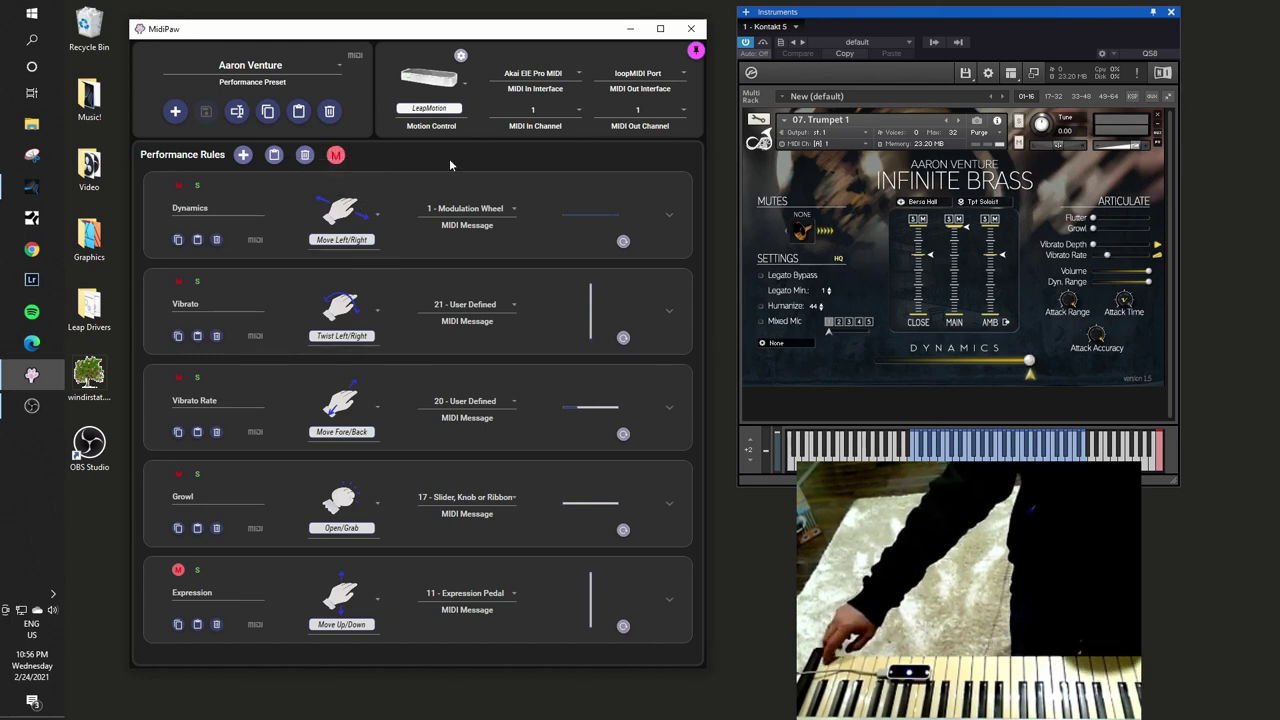
left_click(336, 155)
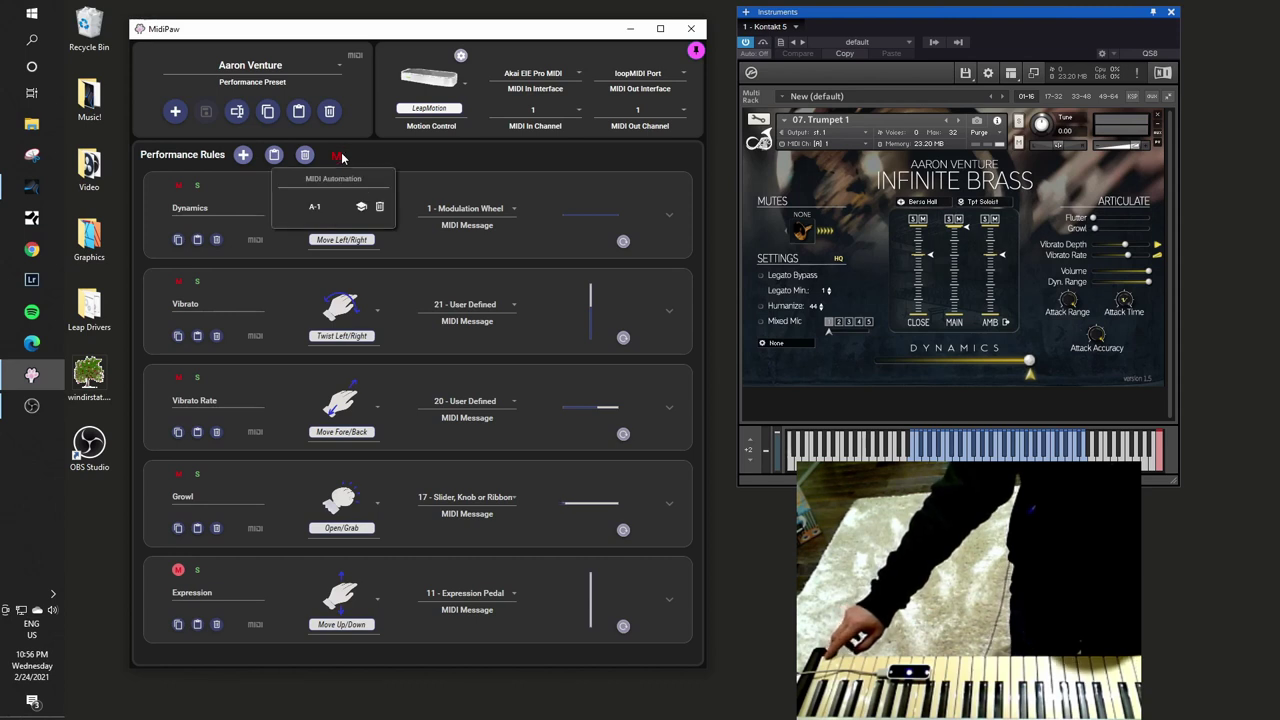
left_click(379, 207)
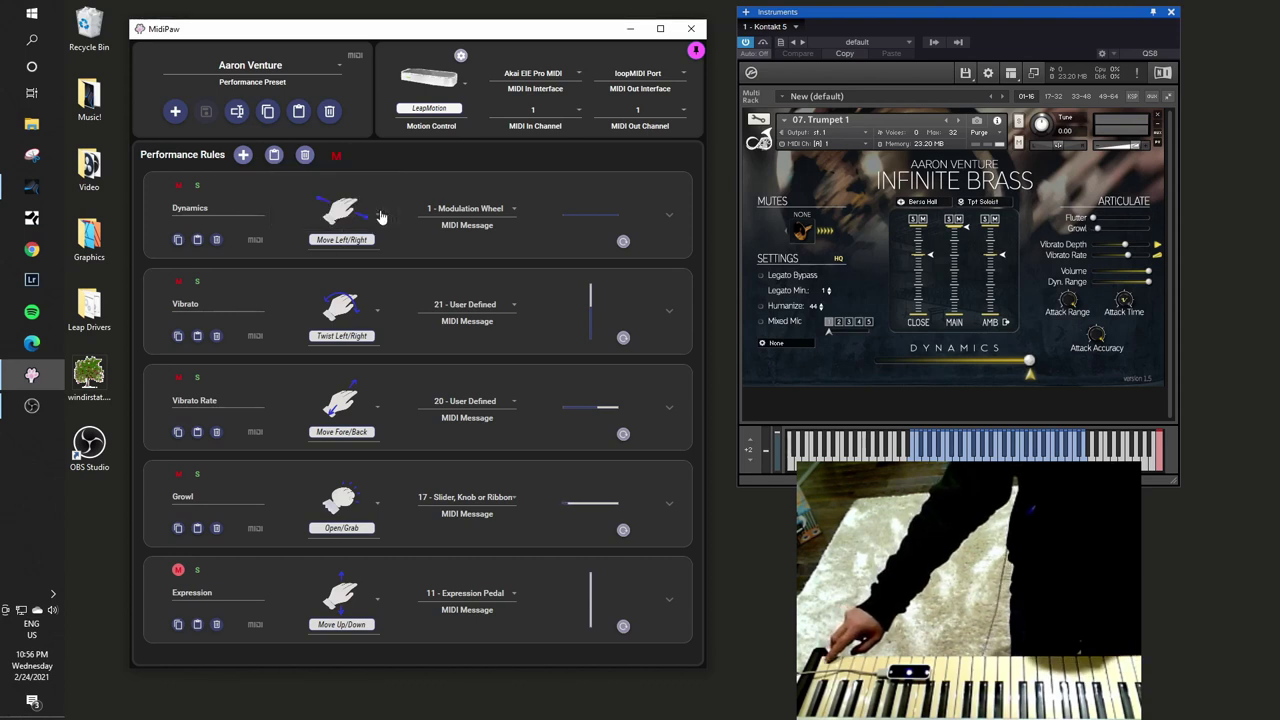
- Toggle the Dynamics rule's reverse response and MIDI-learn key B-1 to control it
left_click(484, 256)
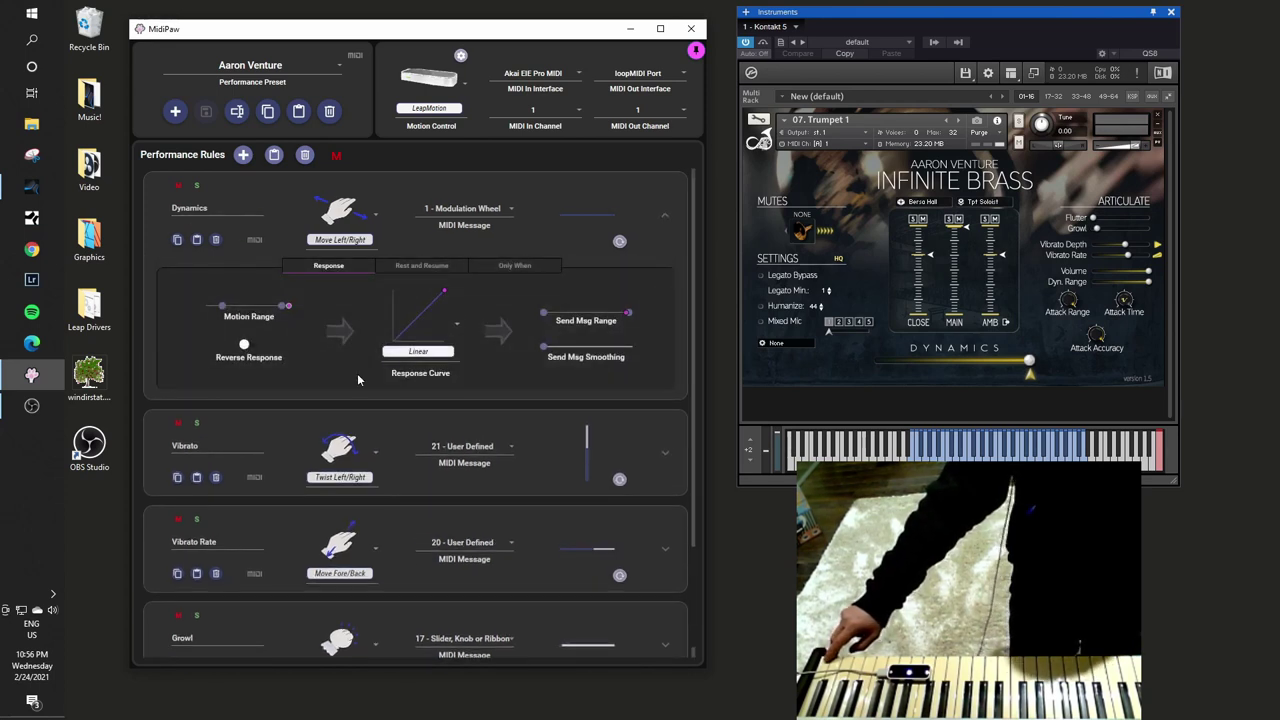
left_click(245, 347)
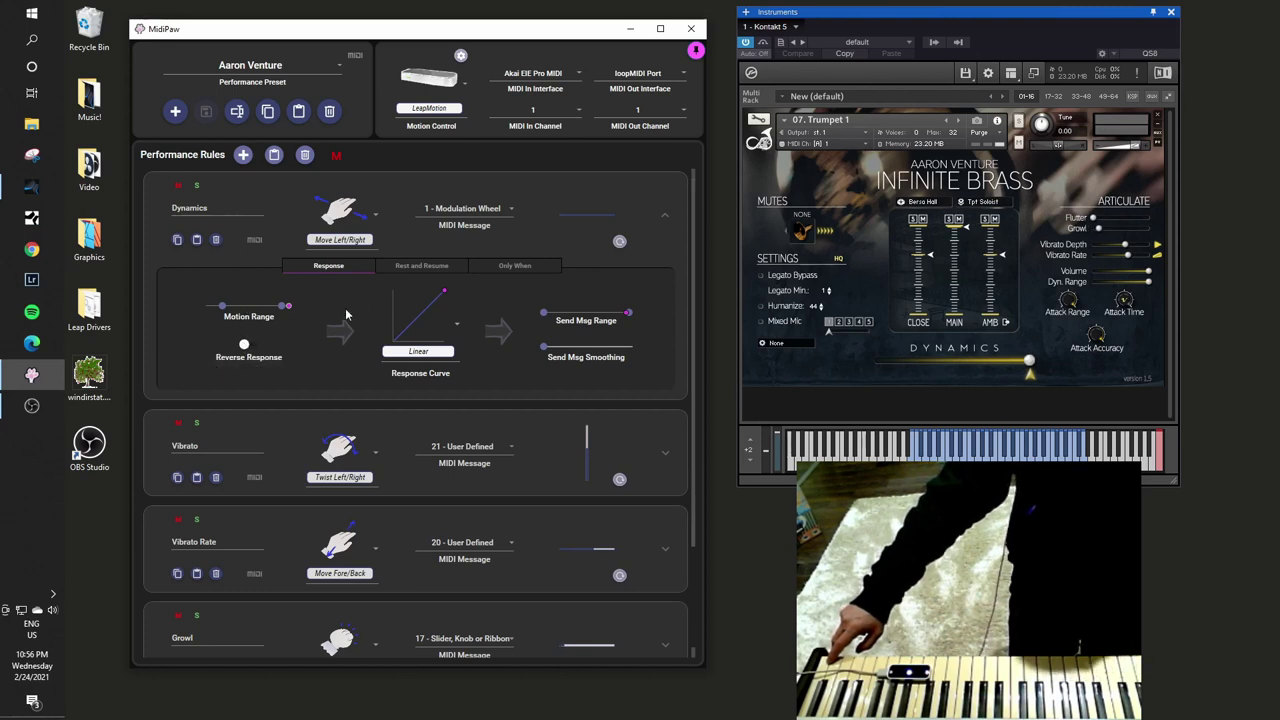
right_click(244, 346)
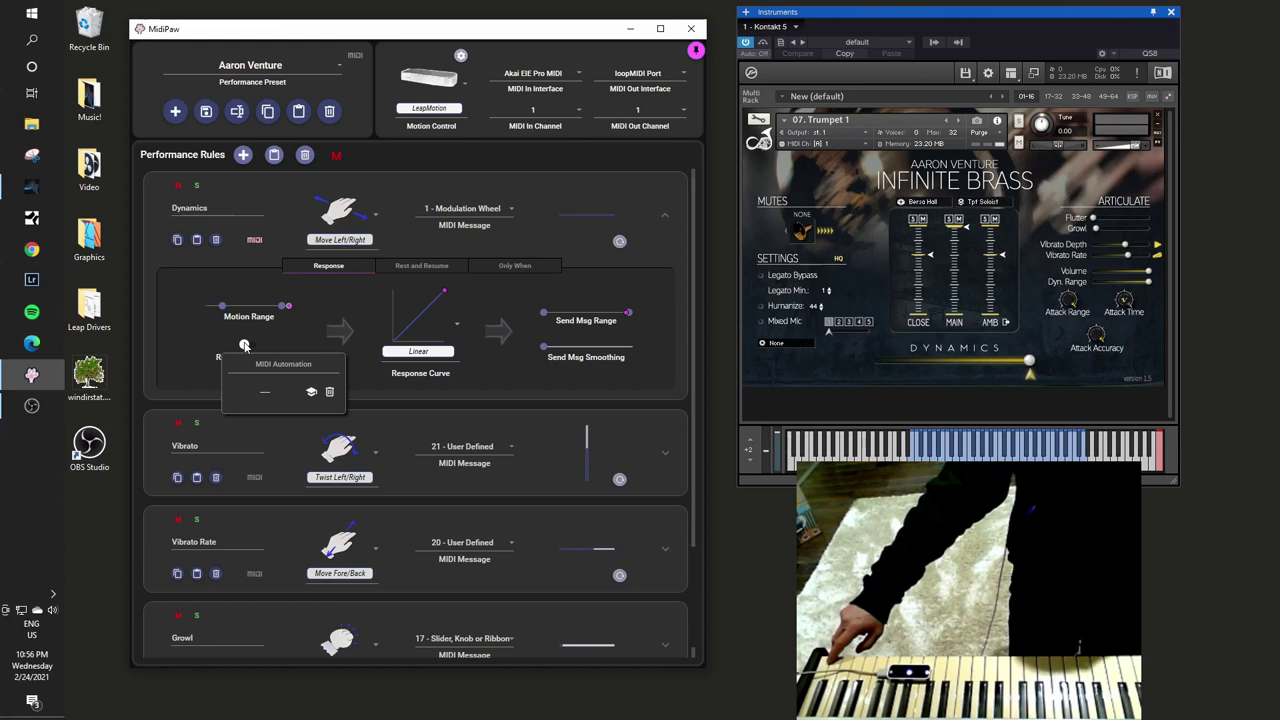
left_click(314, 395)
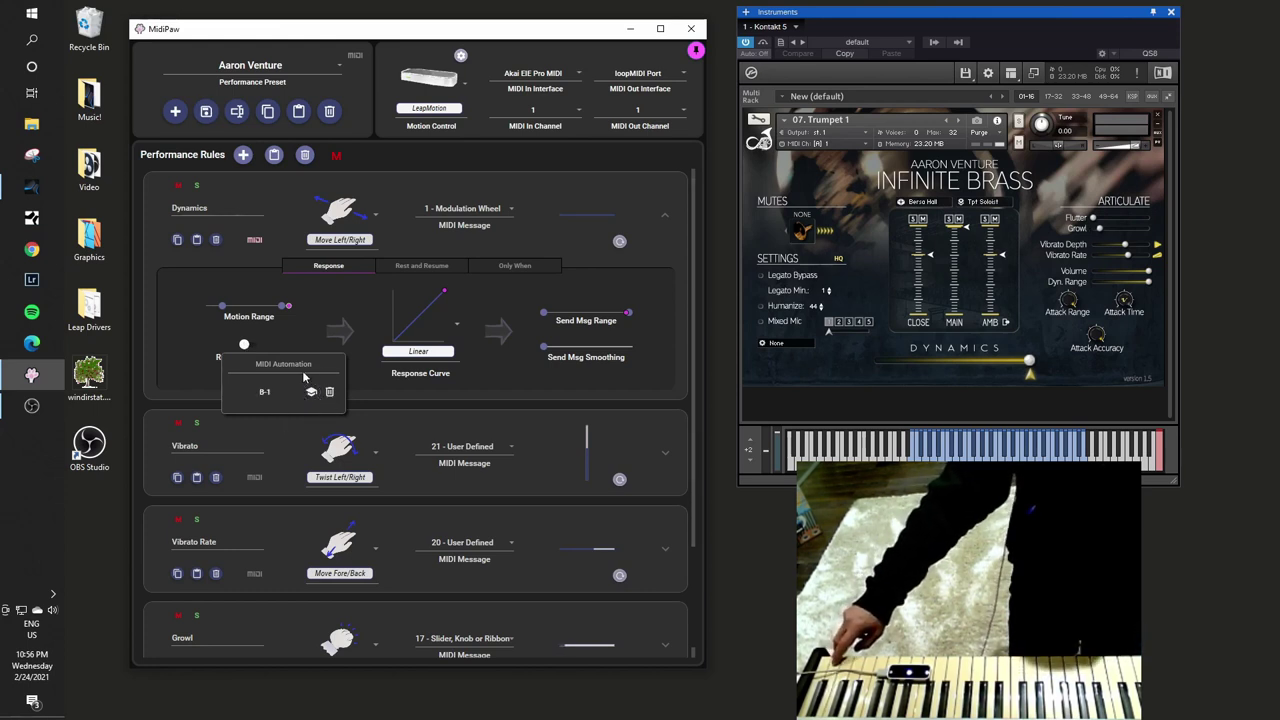
left_click(362, 395)
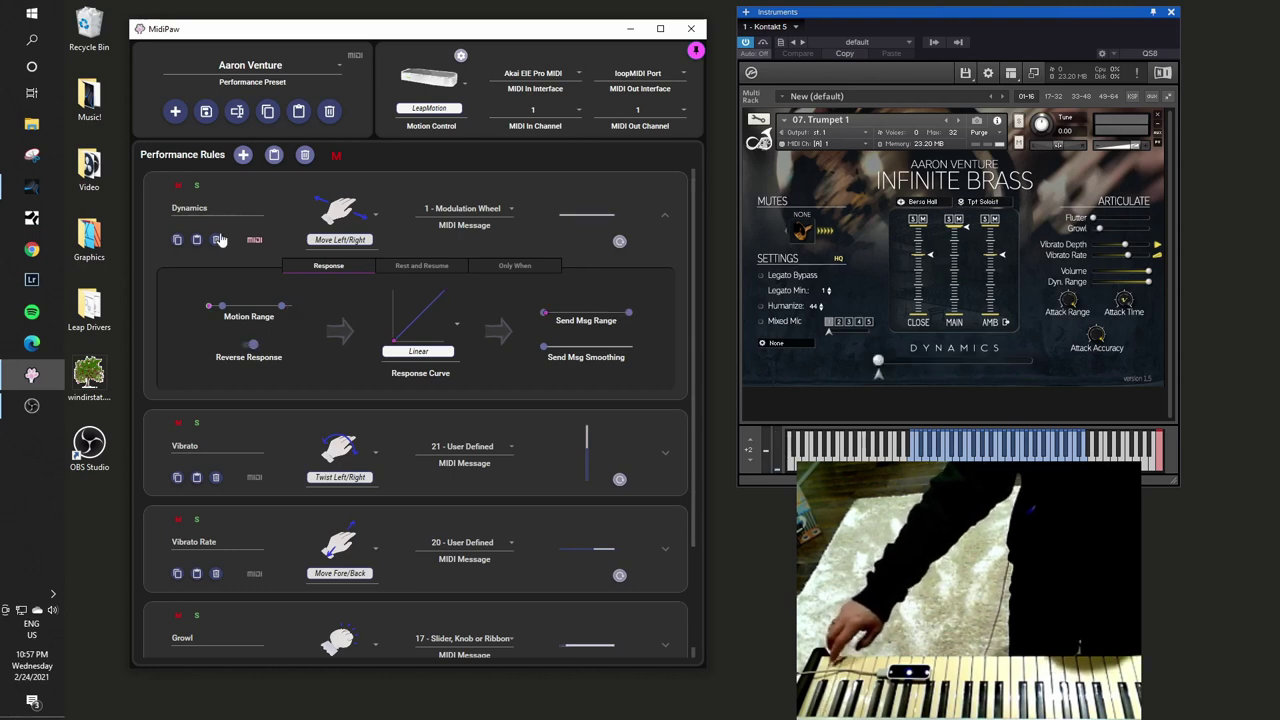
- MIDI-learn a key to mute the Dynamics rule
right_click(179, 192)
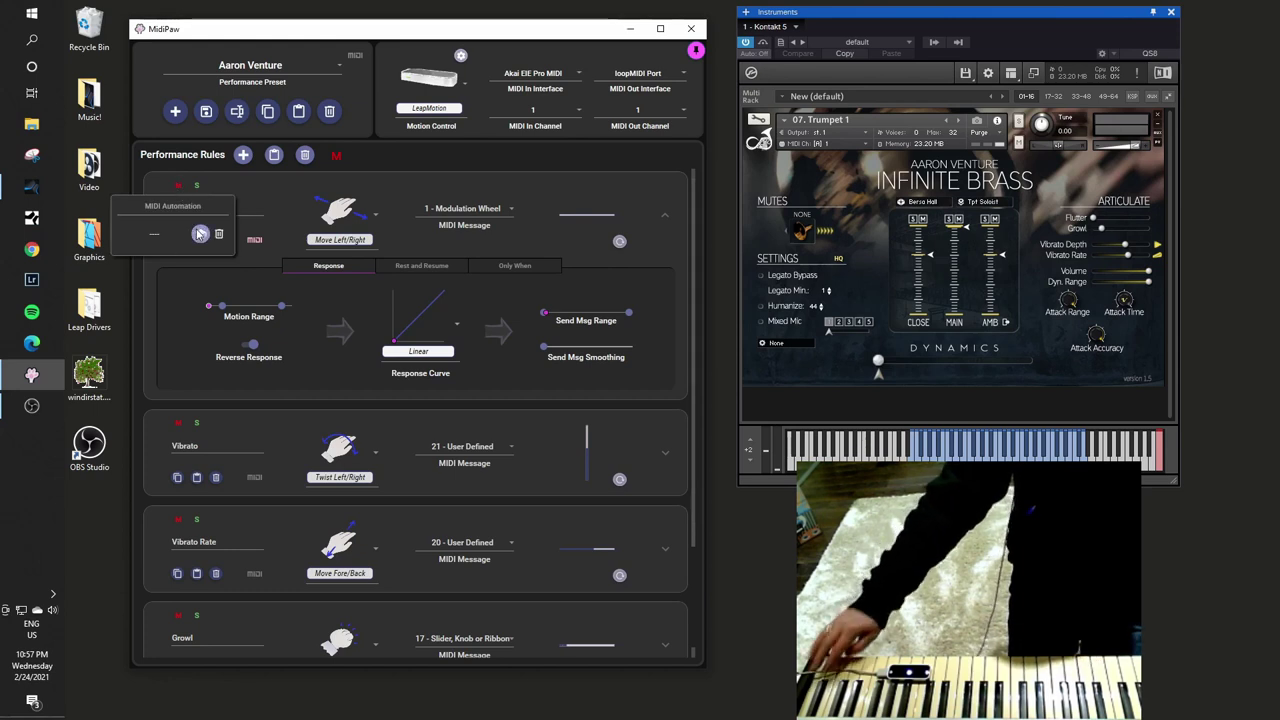
left_click(199, 233)
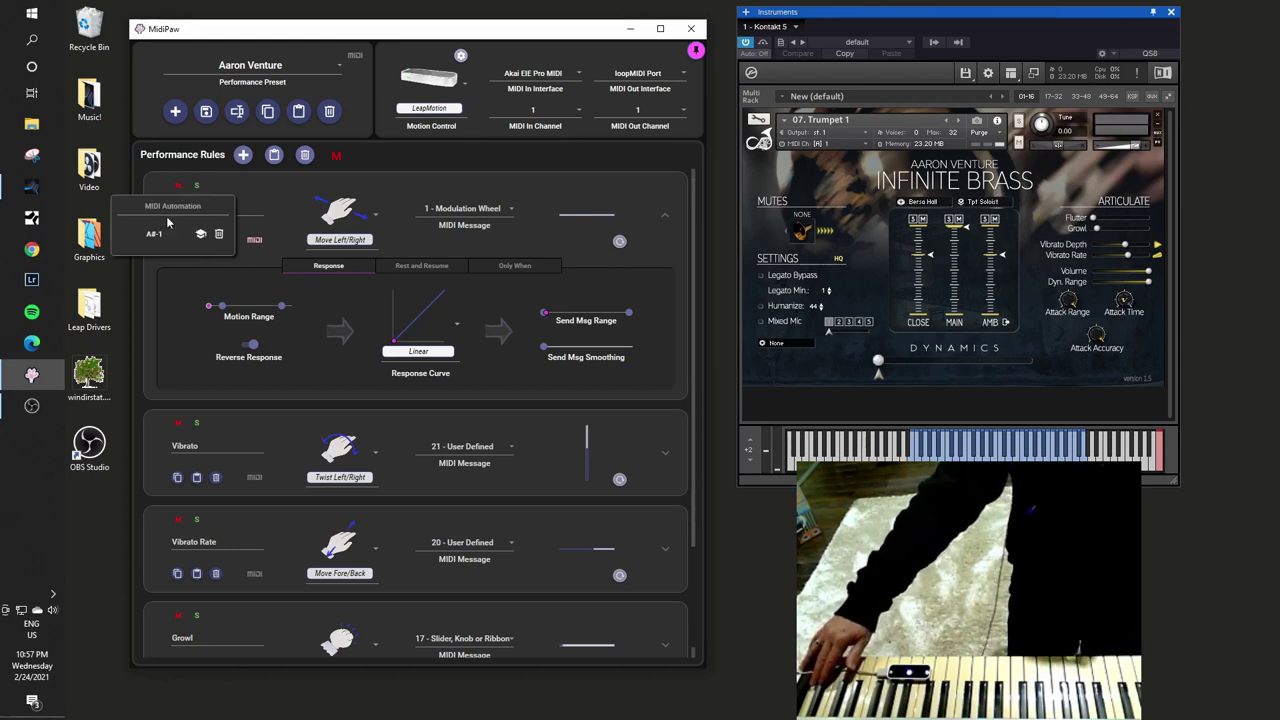
left_click(246, 183)
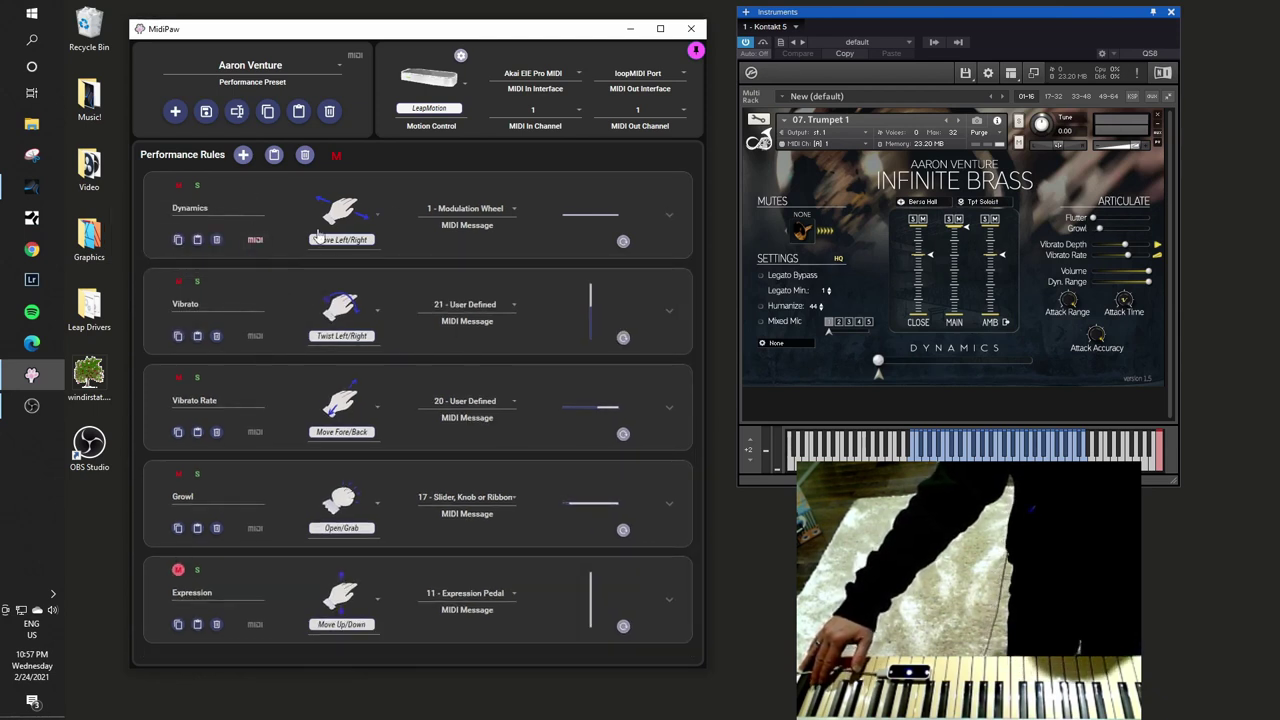
- Review Dynamics' active MIDI automations, then show its Rest and Resume settings
left_click(257, 241)
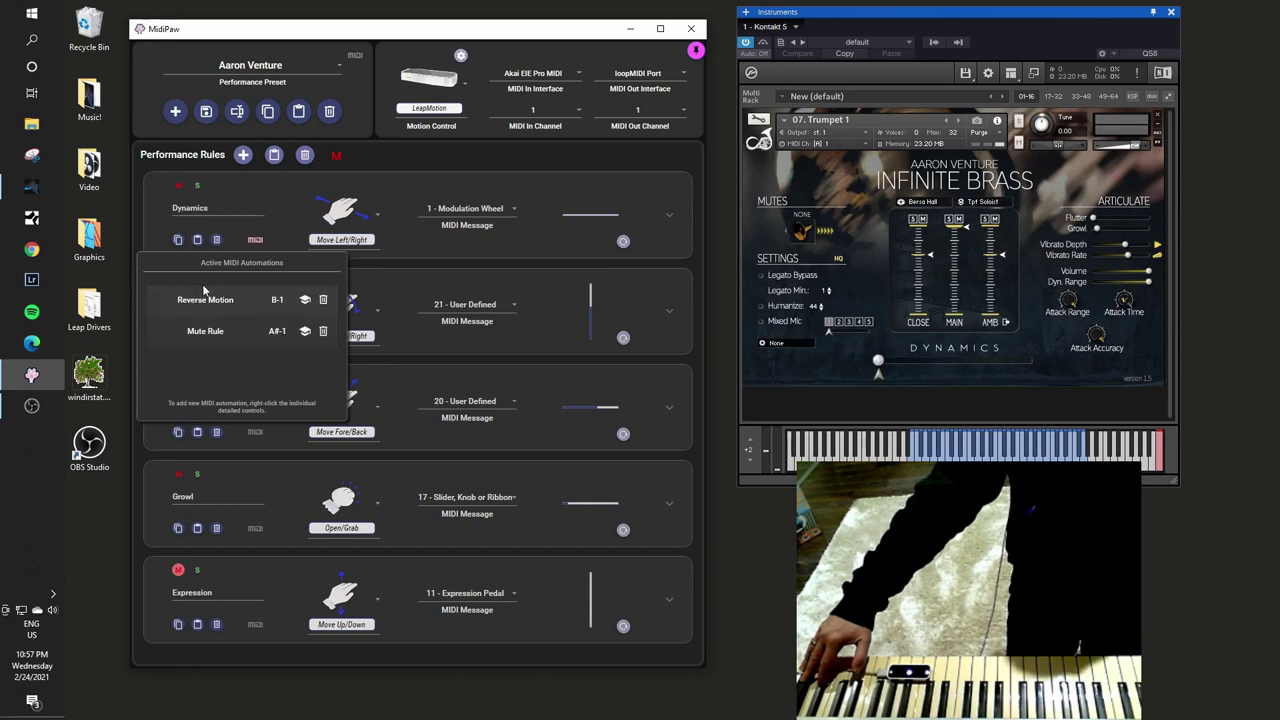
left_click(289, 241)
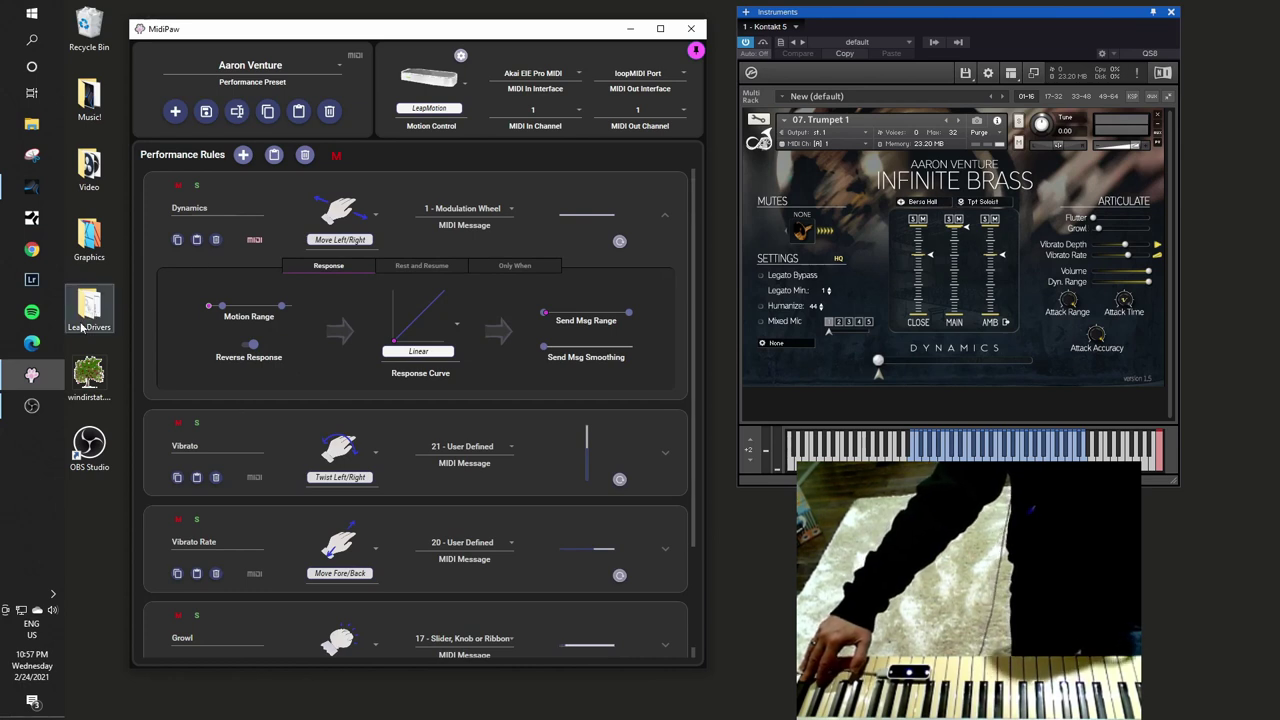
mouse_move(224, 310)
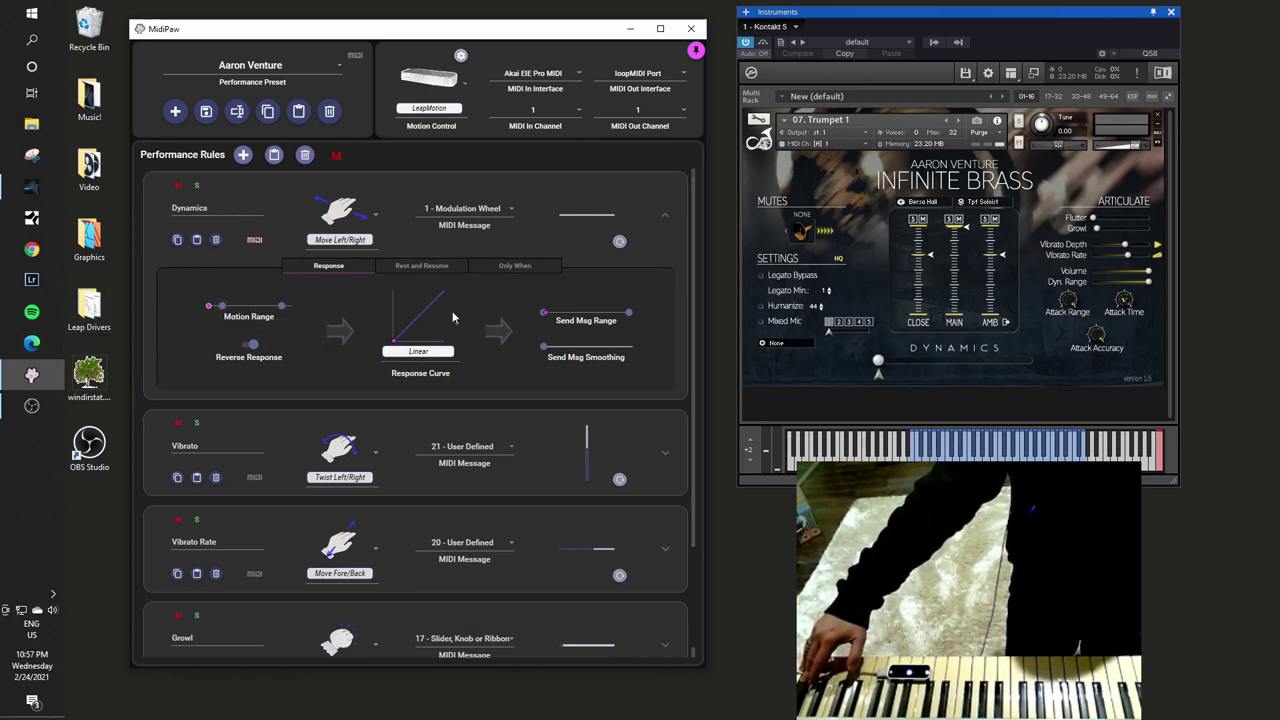
left_click(411, 265)
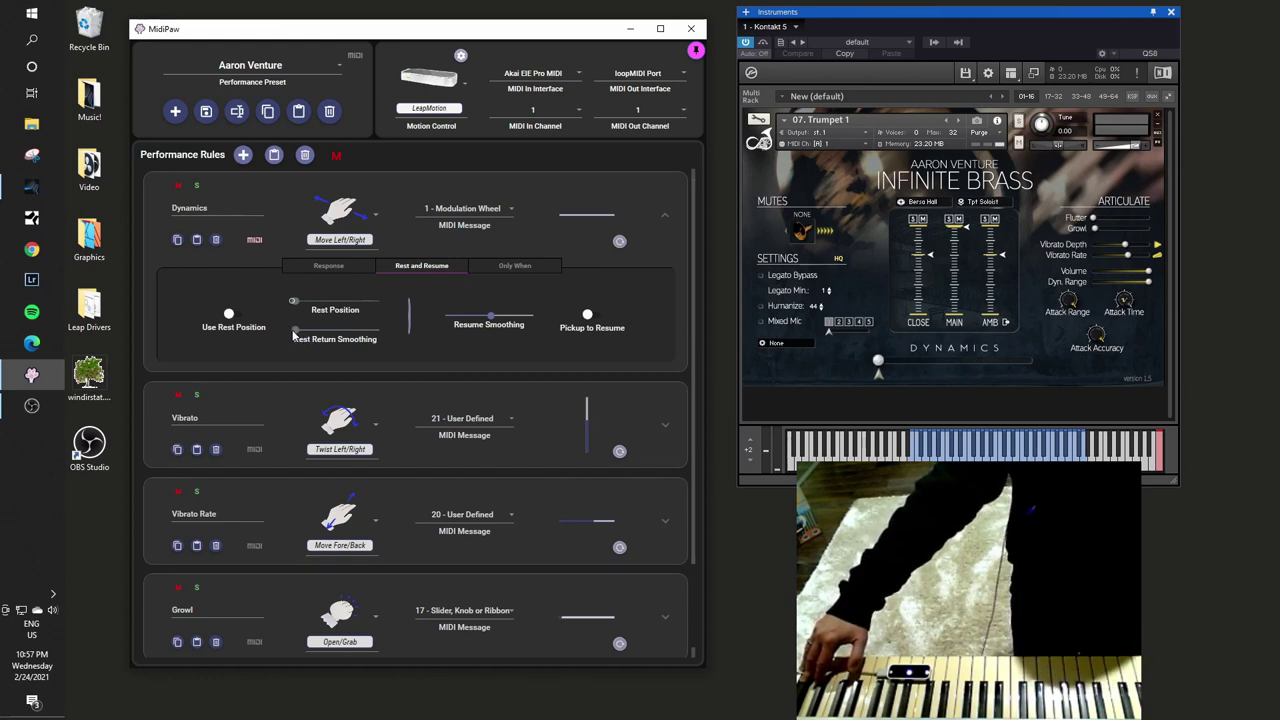
- Toggle Use Rest Position and start MIDI-learning the Rest Return Smoothing slider
left_click(234, 314)
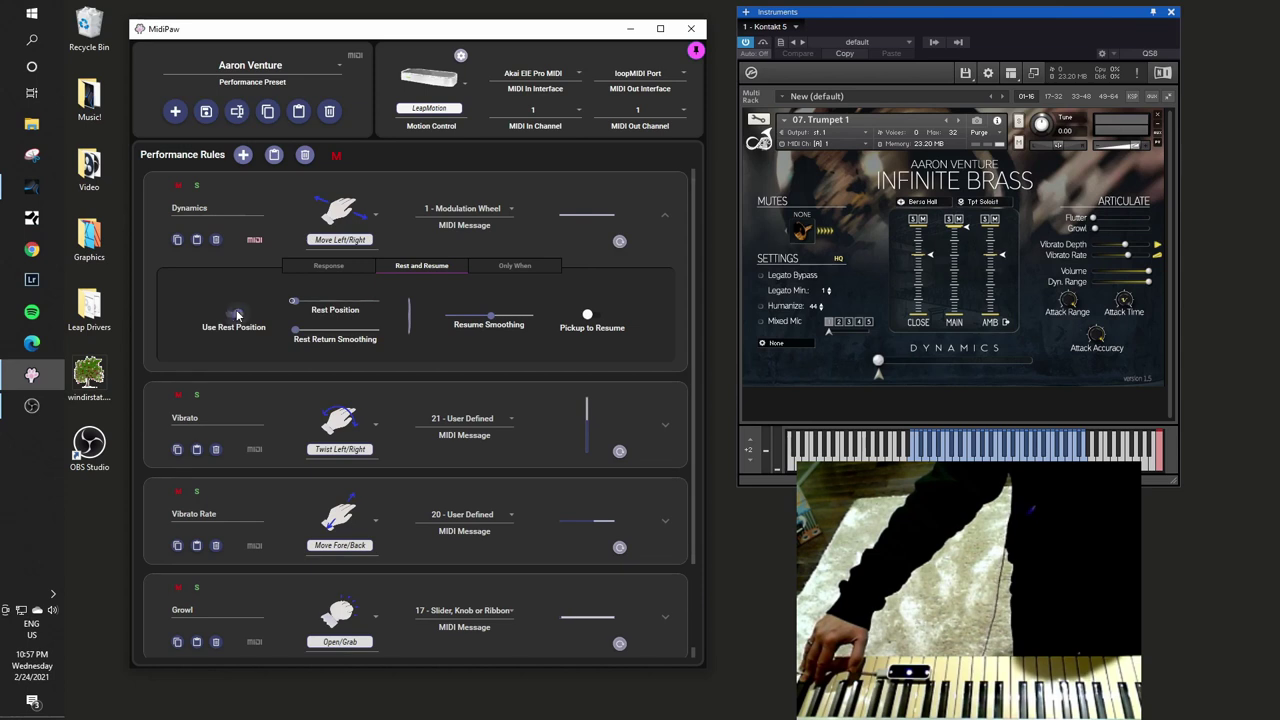
right_click(293, 334)
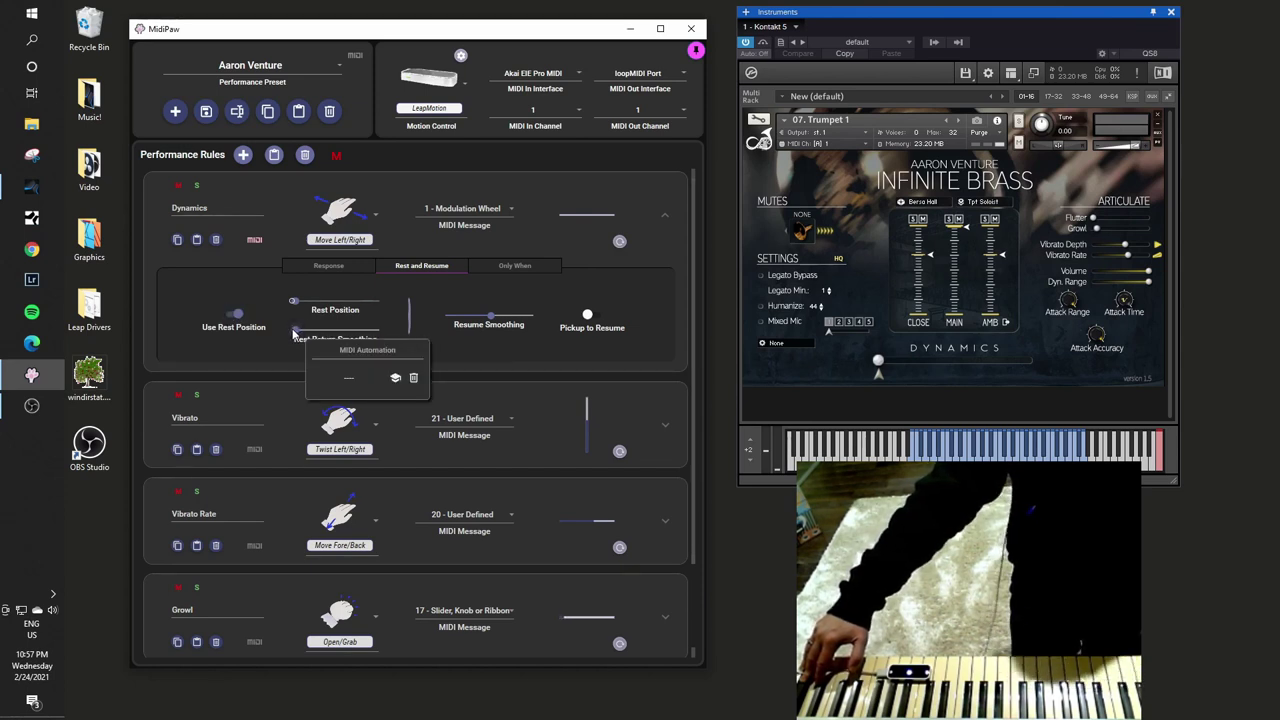
left_click(395, 381)
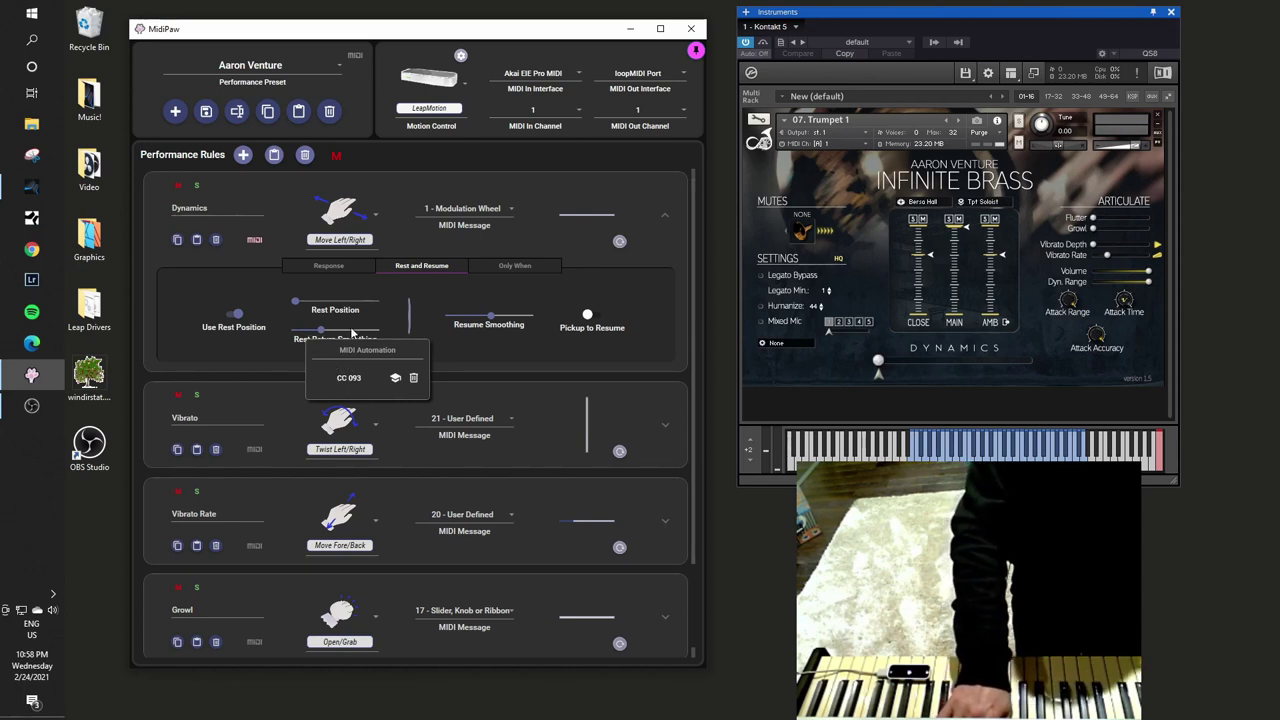
left_click(392, 380)
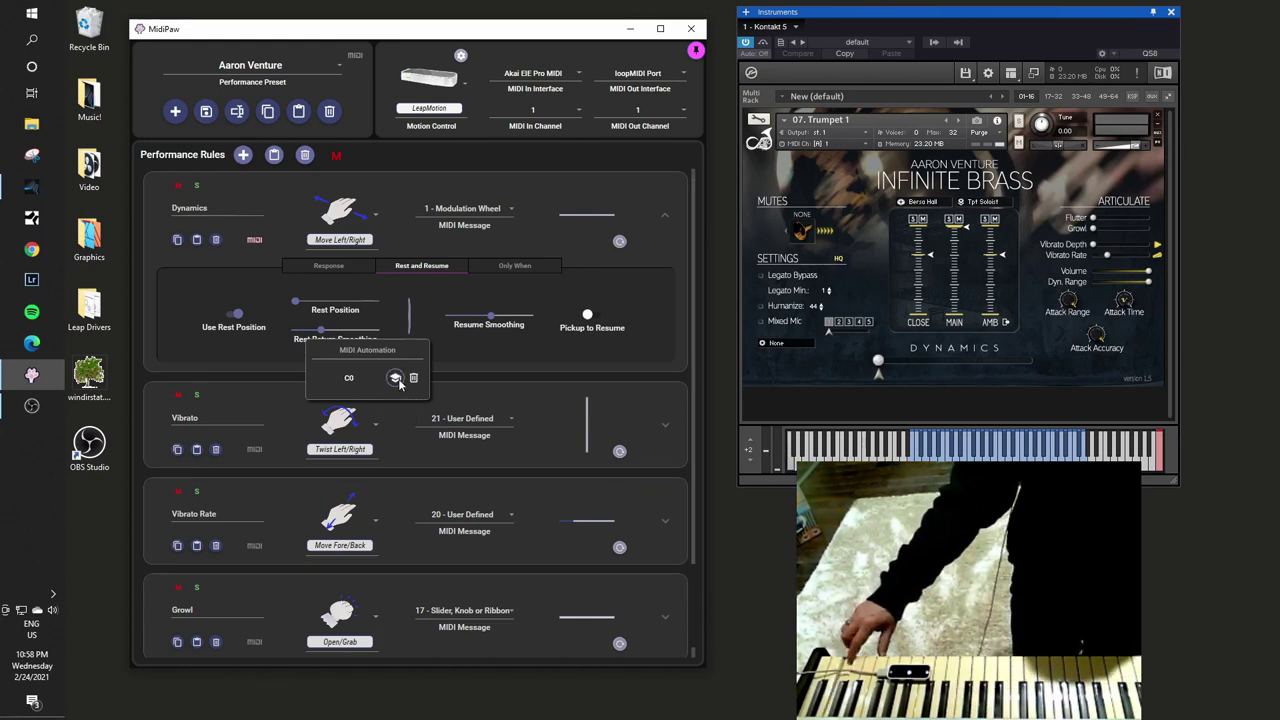
left_click(445, 374)
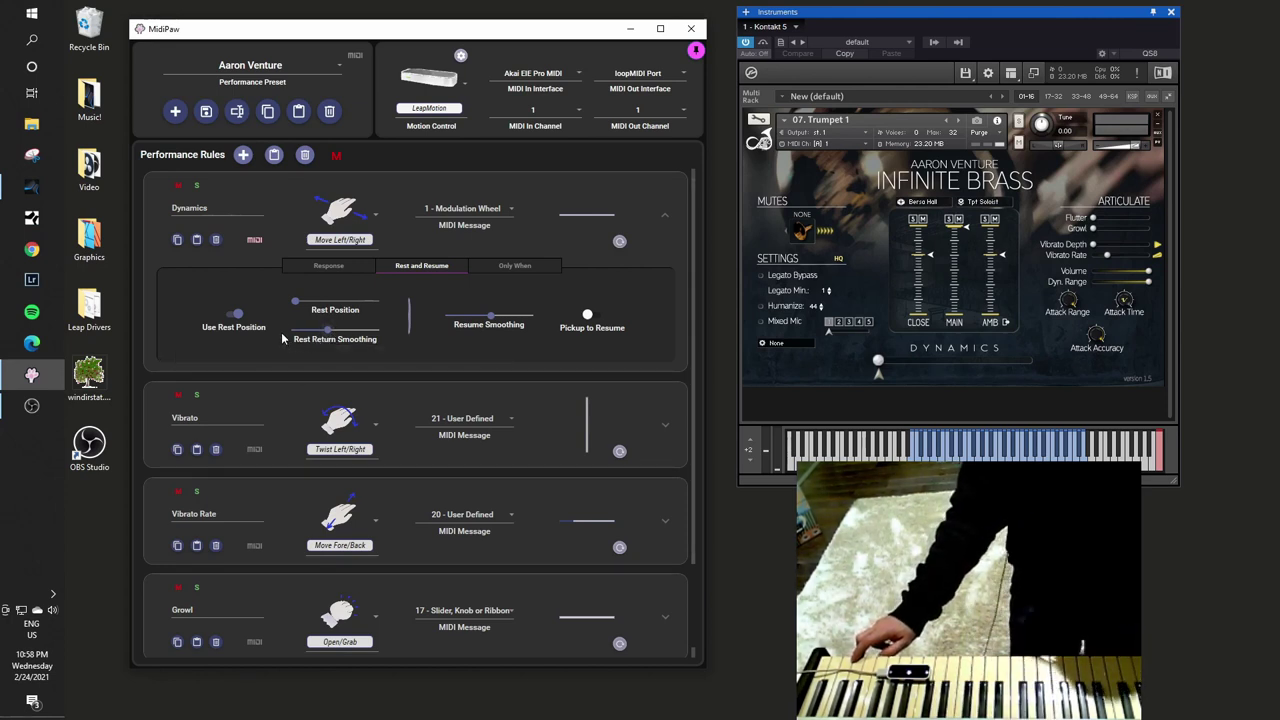
- Link Rest Return Smoothing to MIDI controller CC 093
right_click(318, 340)
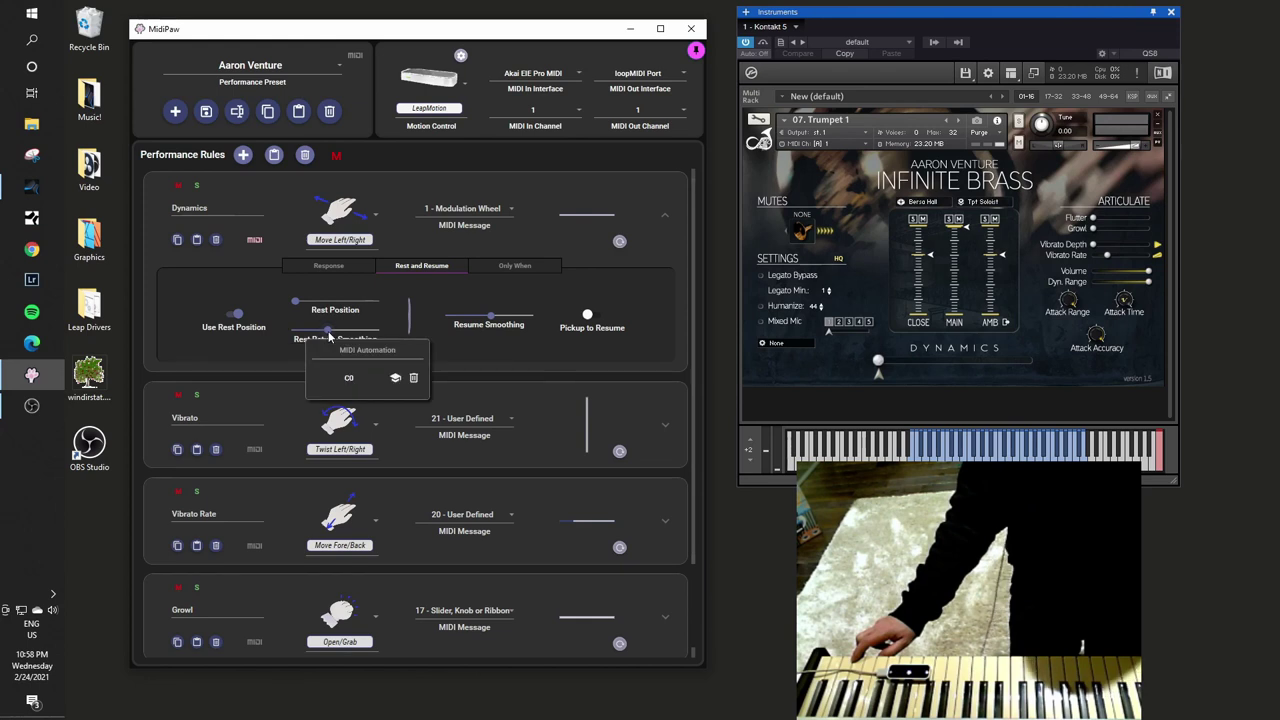
left_click(396, 381)
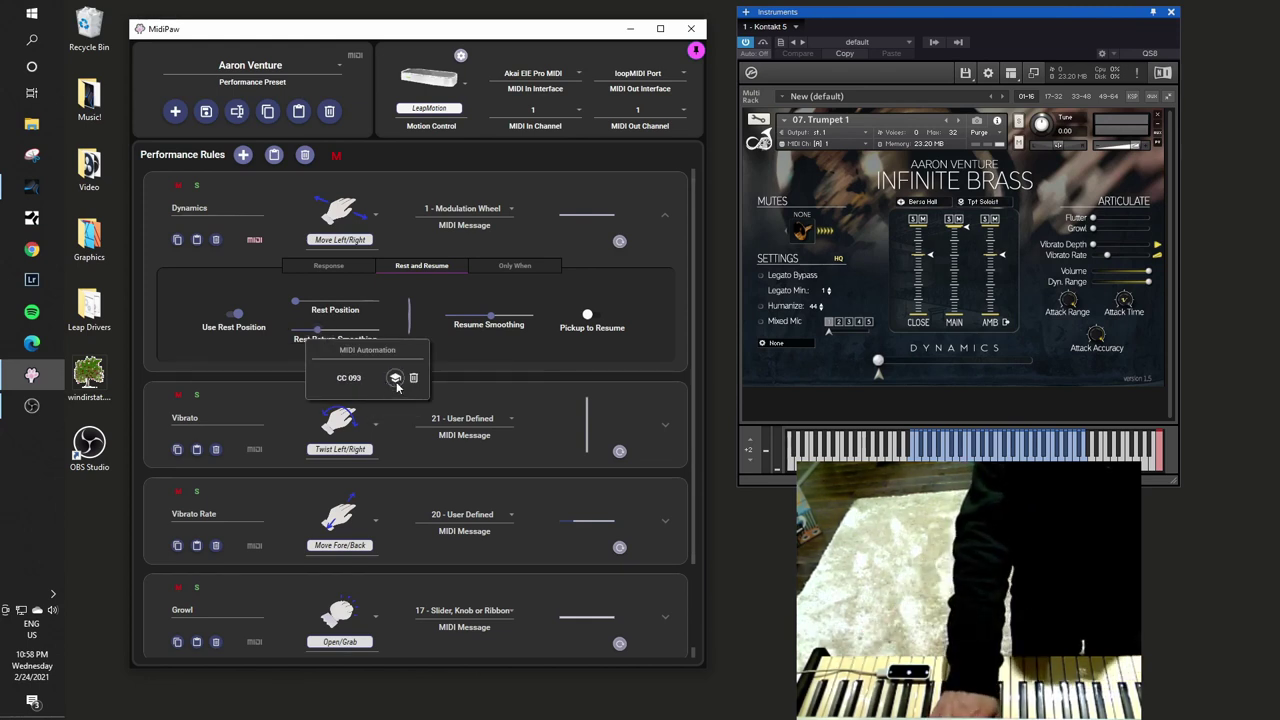
left_click(448, 367)
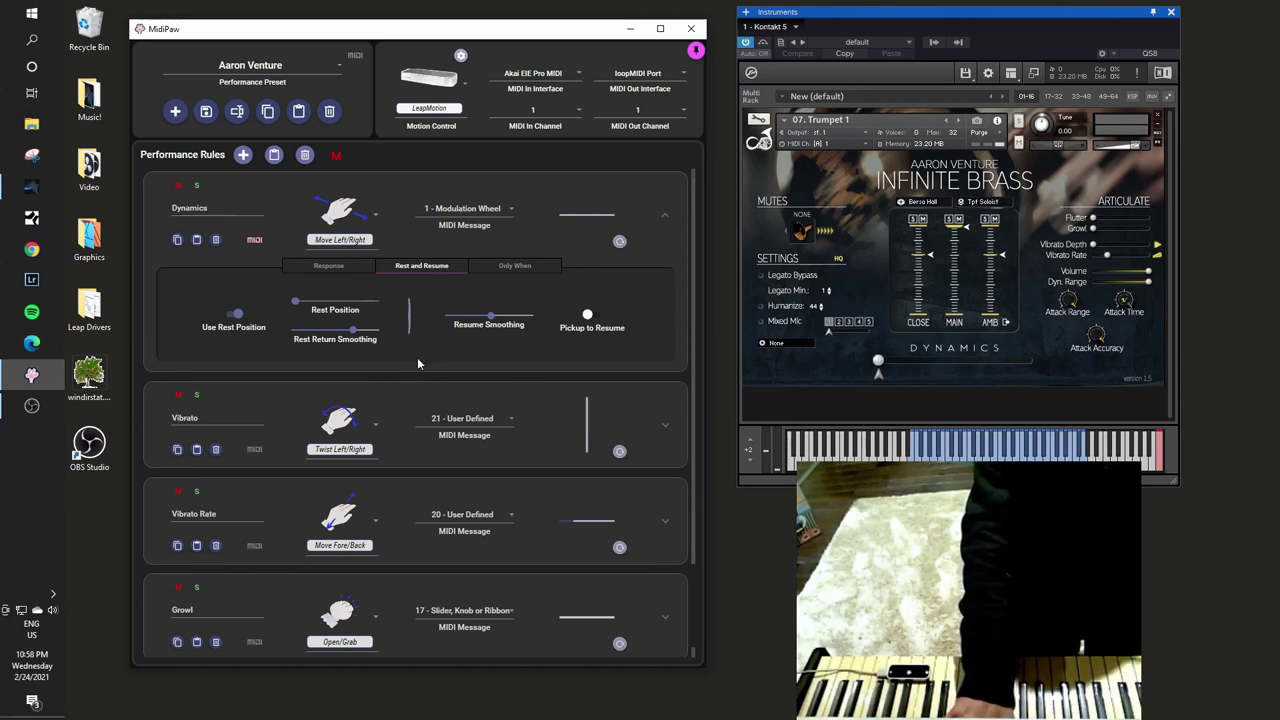
- Add a Move Left/Right condition in the Dynamics rule's Only When tab
left_click(328, 266)
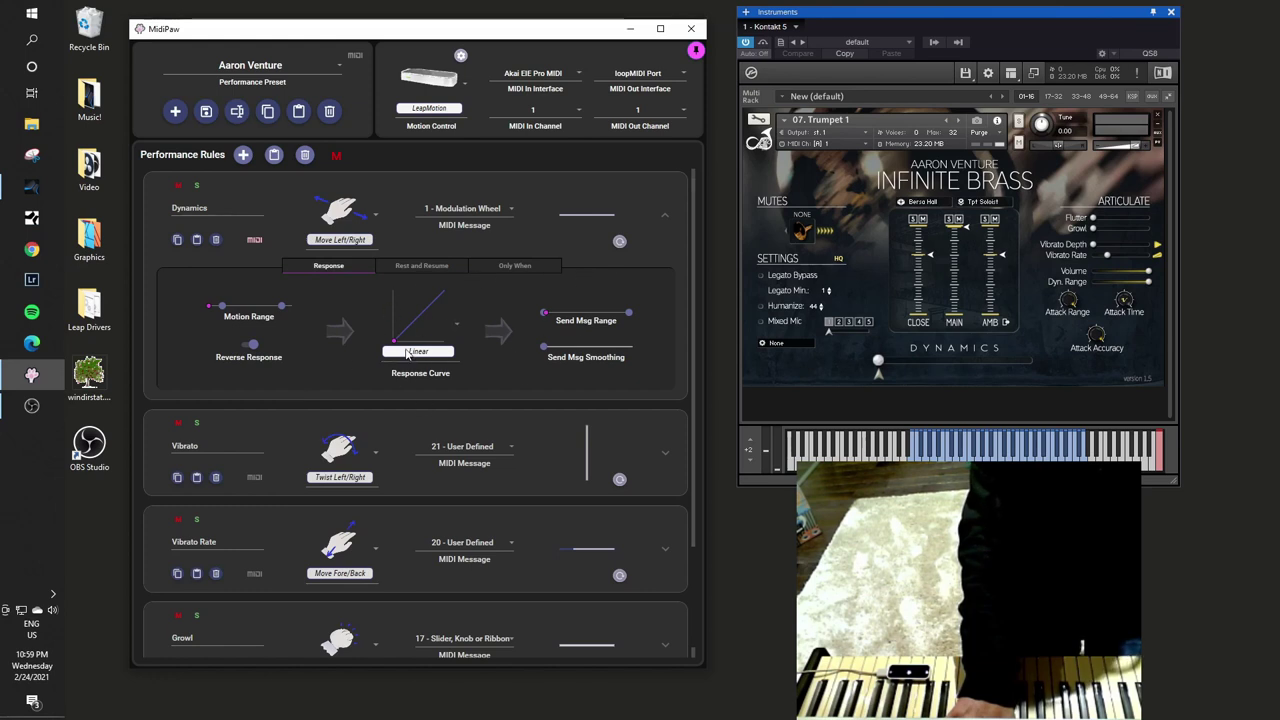
left_click(406, 268)
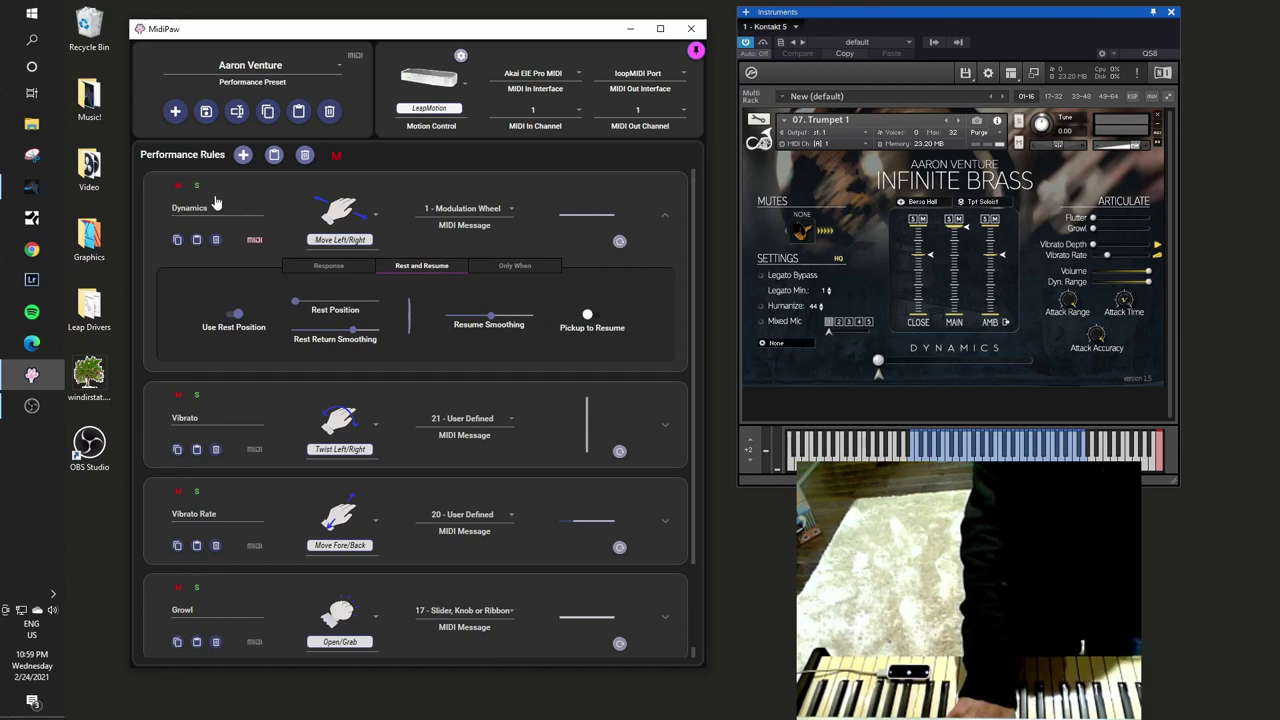
left_click(516, 266)
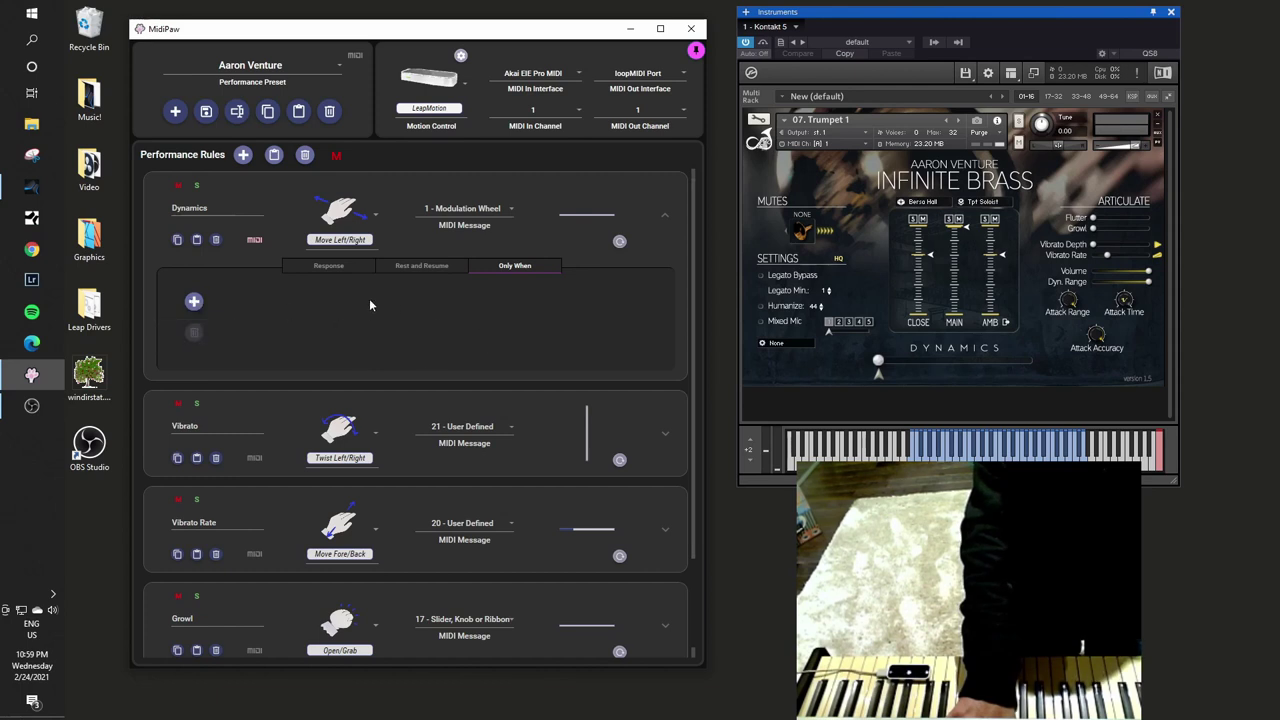
left_click(195, 303)
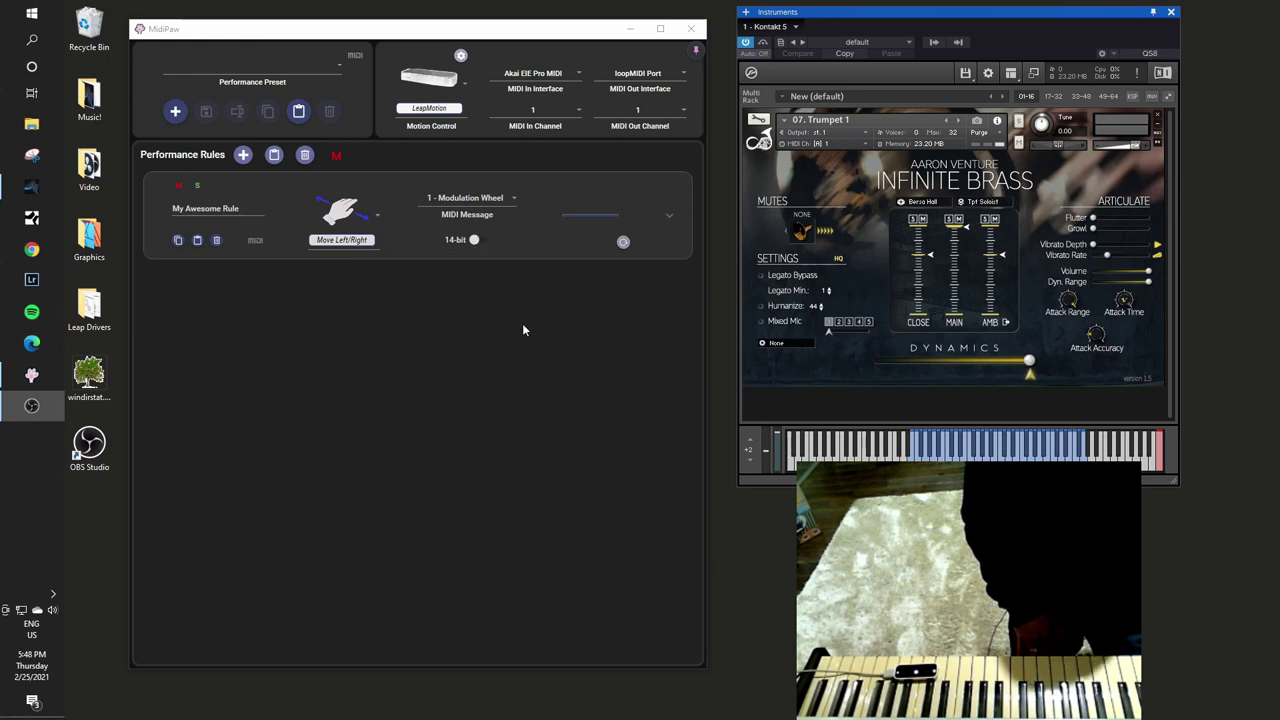
- Turn on 14-bit for My Awesome Rule's Modulation Wheel message
left_click(474, 241)
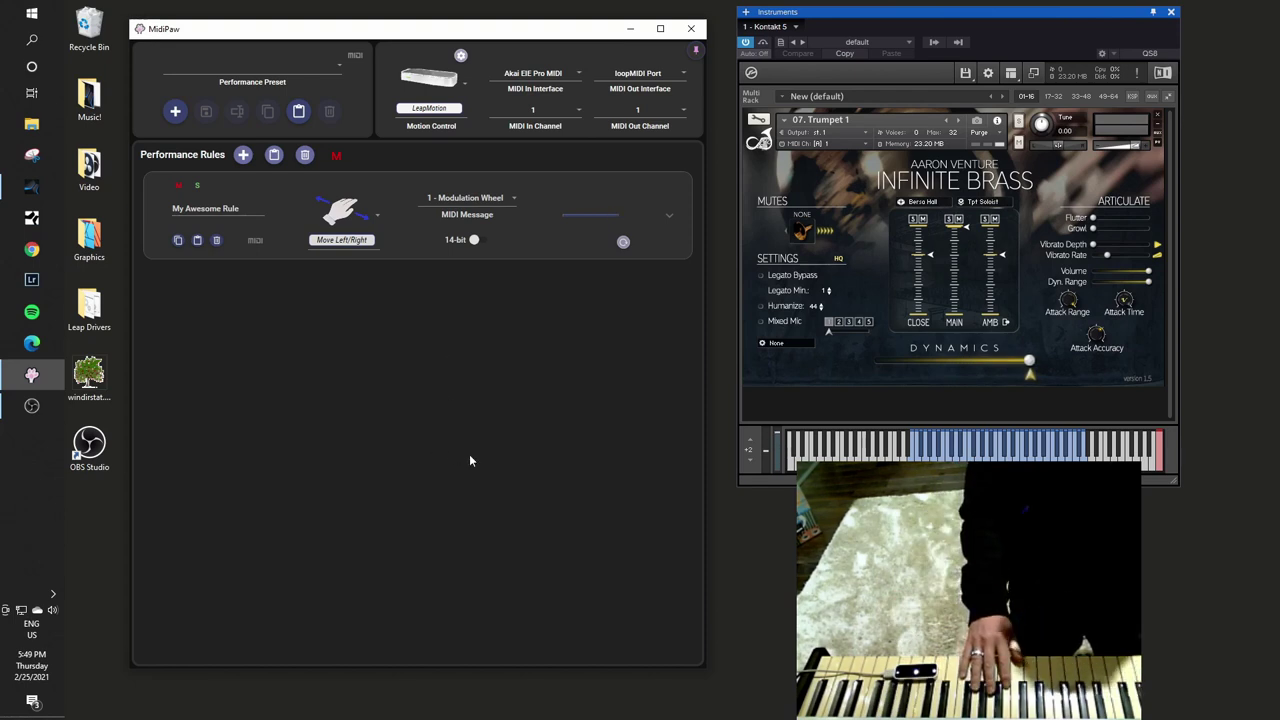
- Set My Awesome Rule to respond to the Turn Left/Right hand gesture
left_click(370, 218)
scroll(345, 360, "down", 1)
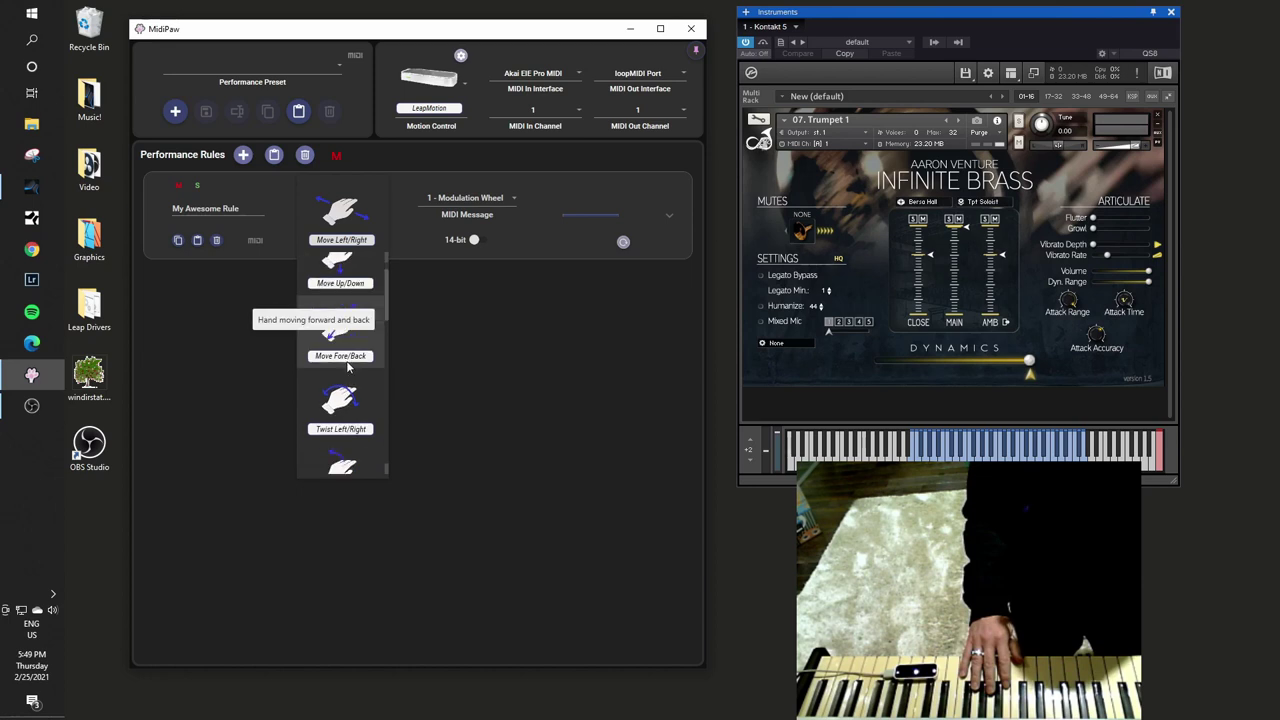
scroll(347, 368, "down", 1)
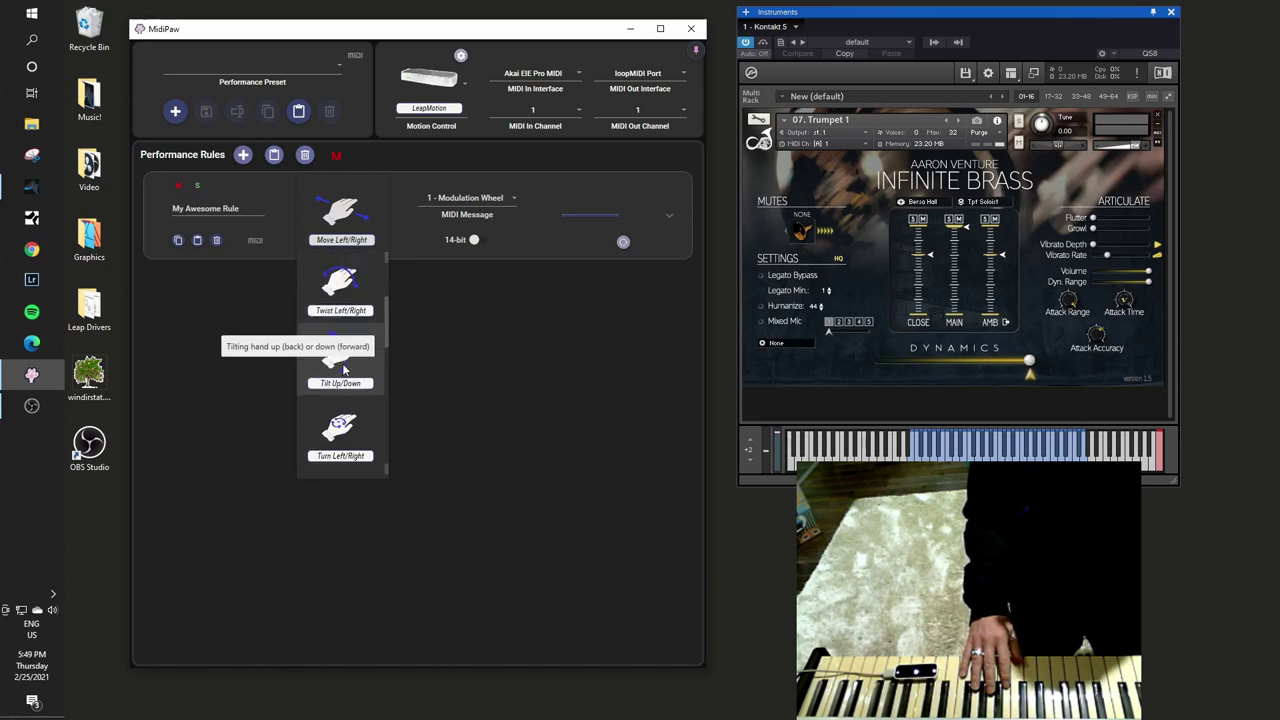
left_click(336, 427)
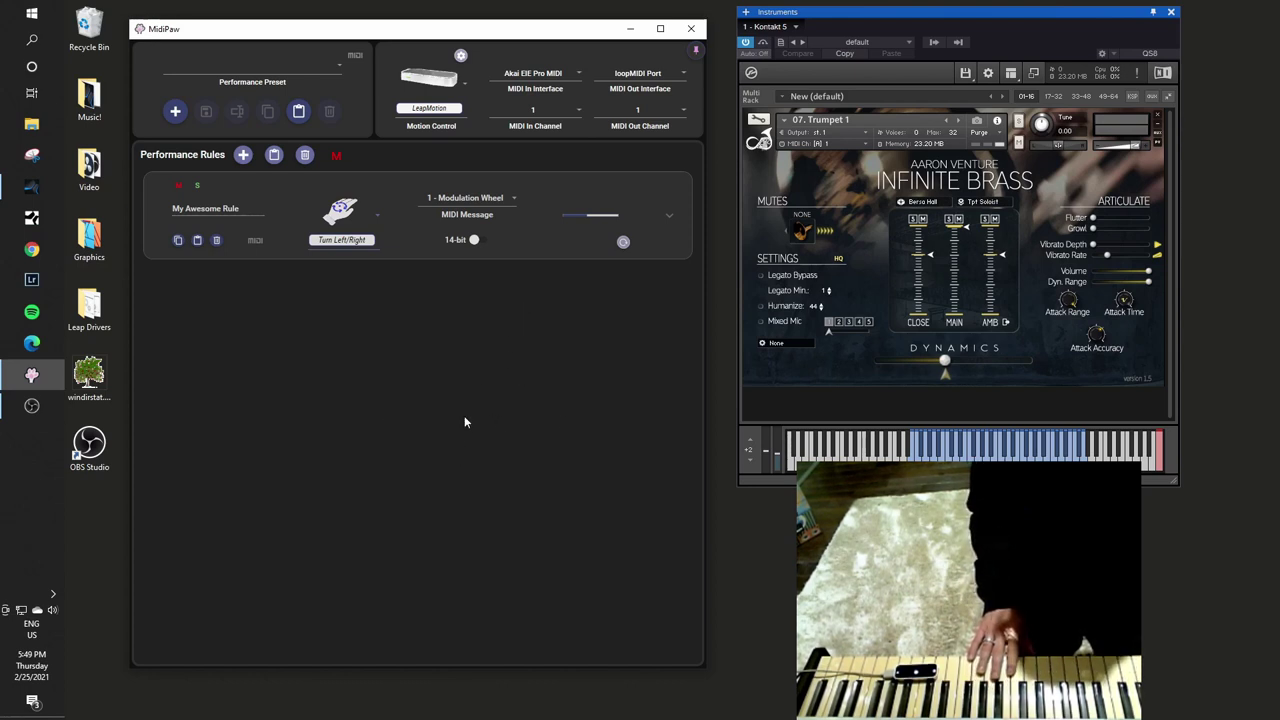
- Learn the Leap Motion working space from hand movement, giving 12.9 cm side to side
left_click(460, 56)
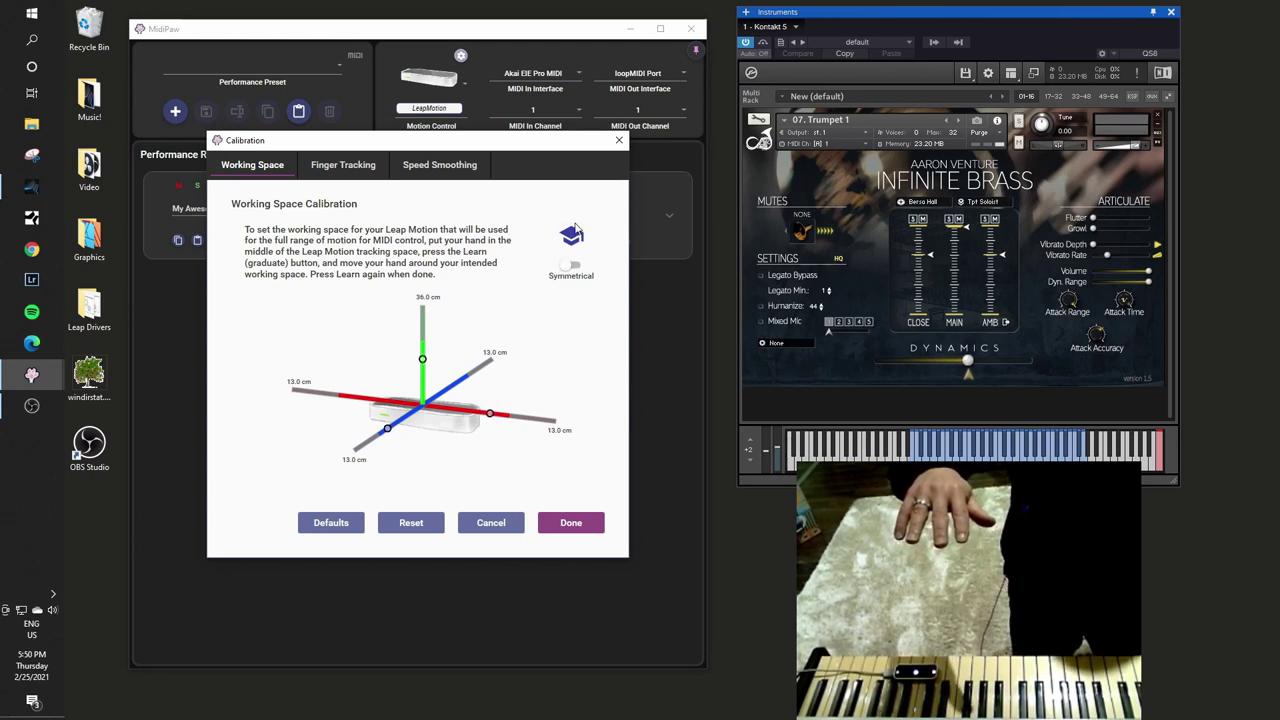
left_click(573, 240)
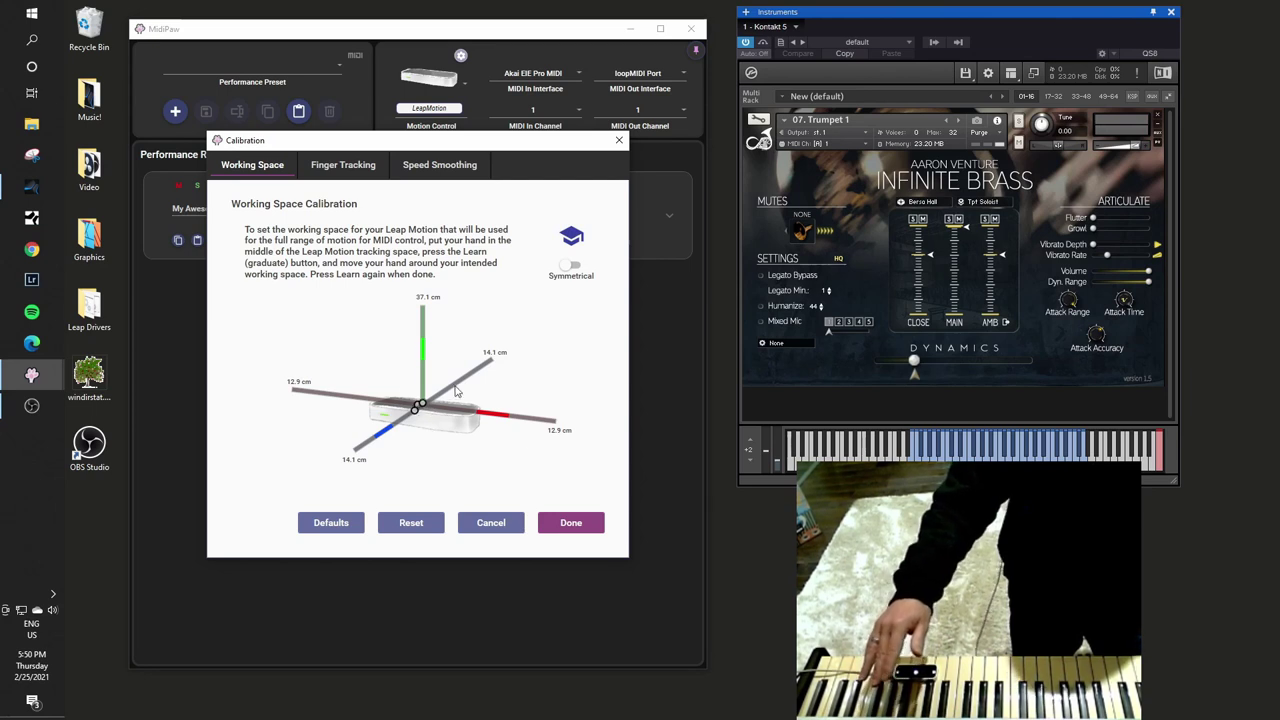
left_click(576, 528)
- Switch My Awesome Rule back to Move Left/Right and expand its Response settings
left_click(340, 211)
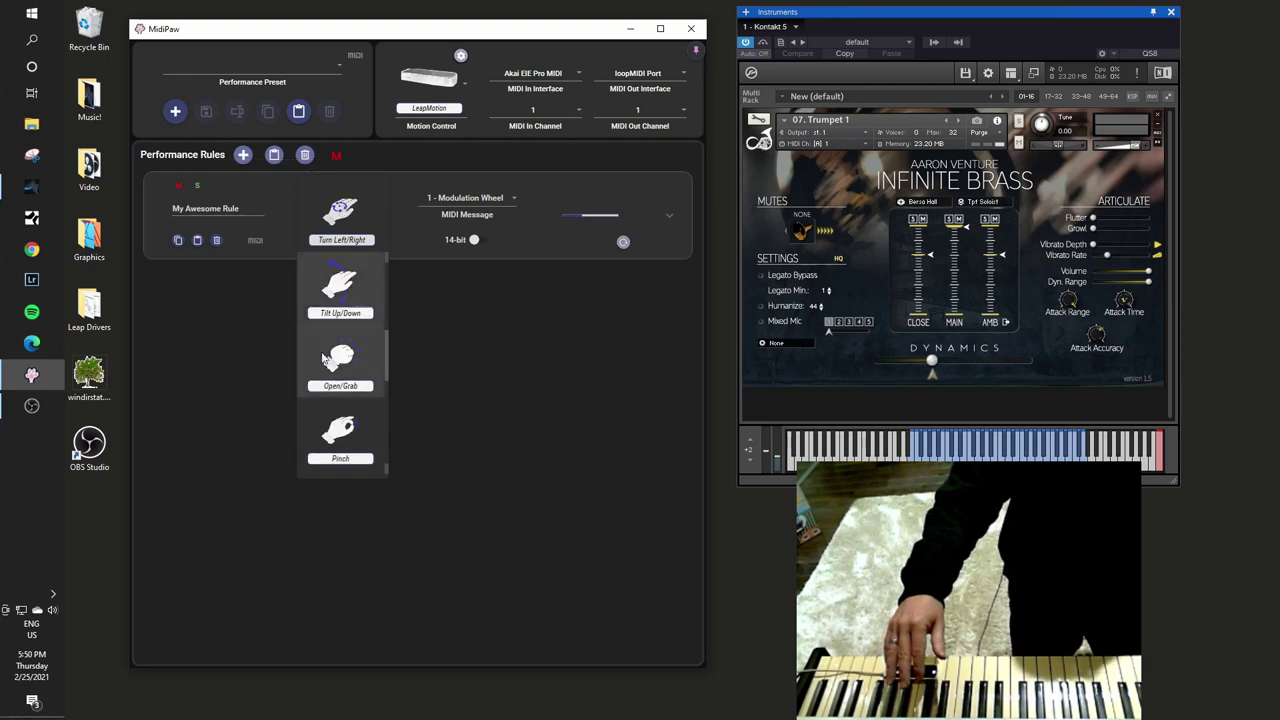
scroll(335, 375, "up", 5)
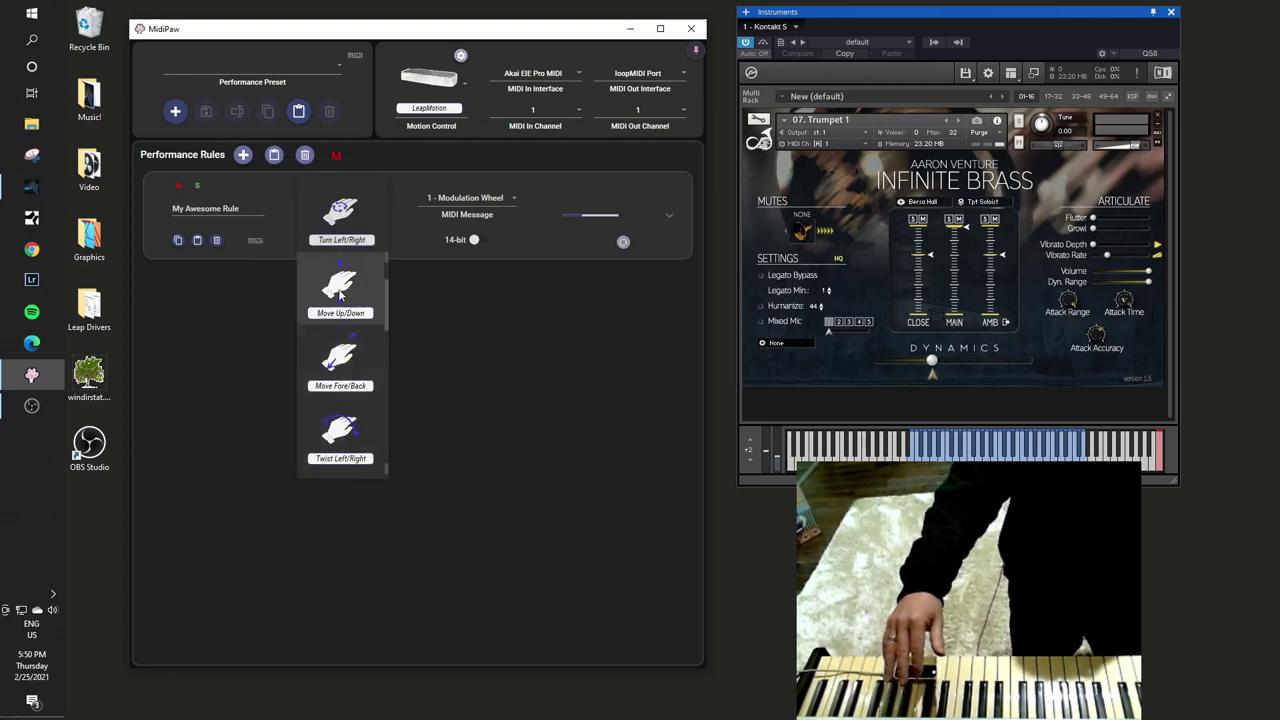
scroll(340, 292, "up", 2)
left_click(337, 293)
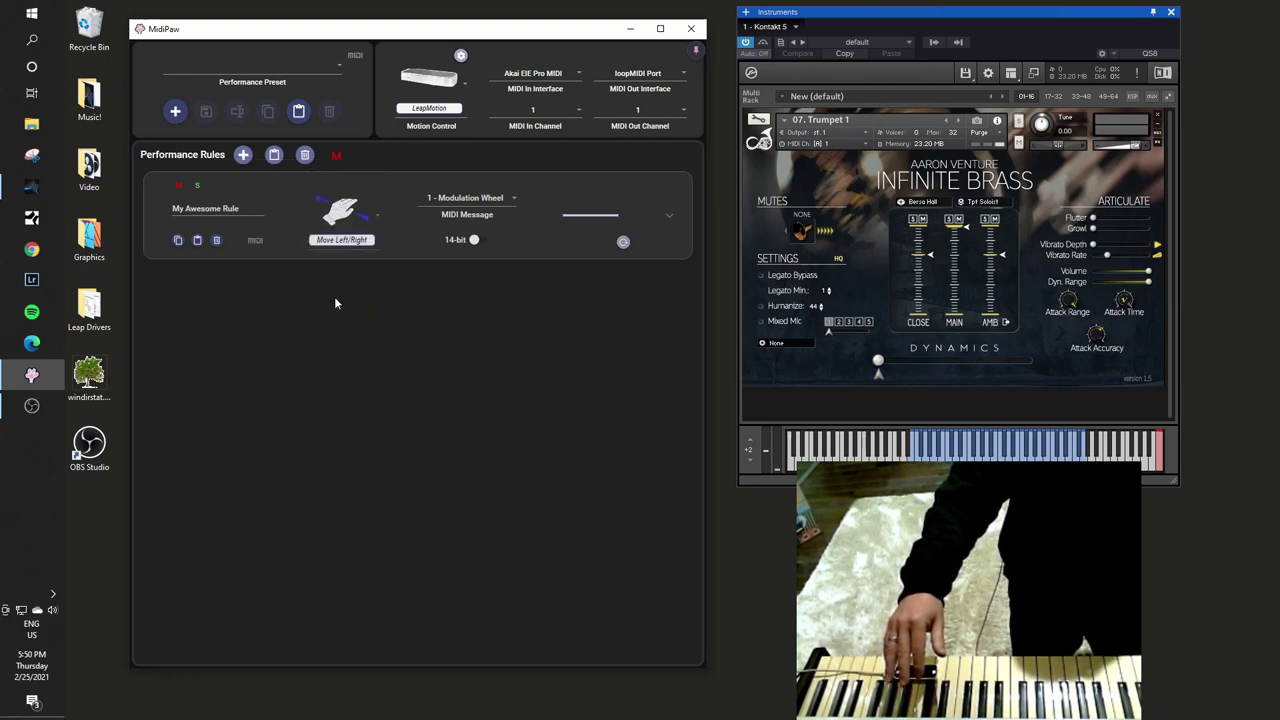
left_click(556, 254)
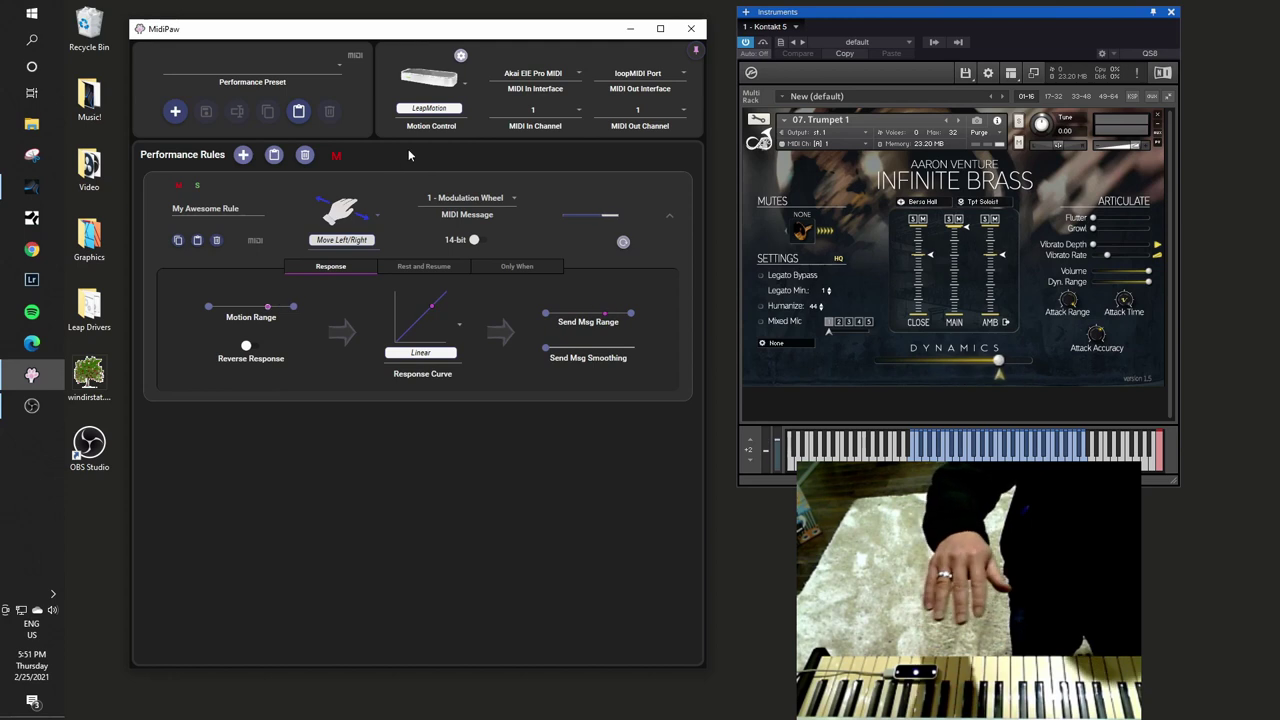
- Restore default Leap Motion calibration: 13.0 cm horizontal ranges and 36.0 cm height
left_click(460, 56)
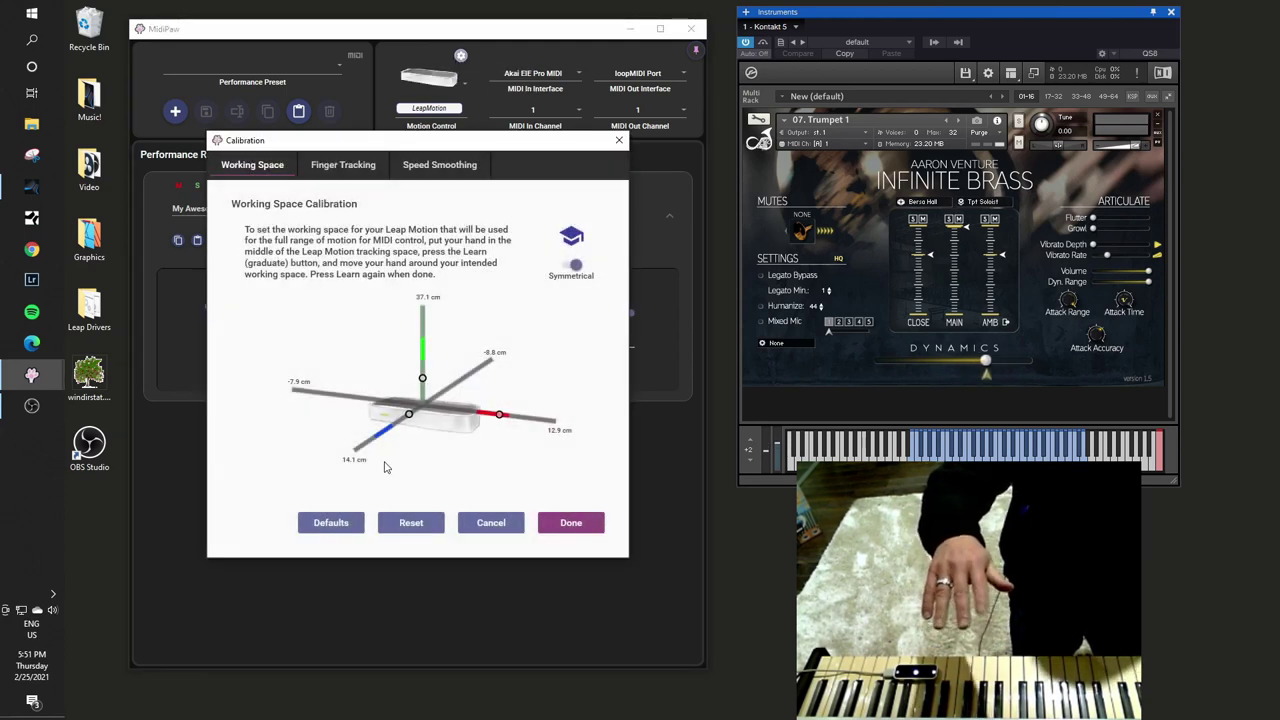
left_click(323, 526)
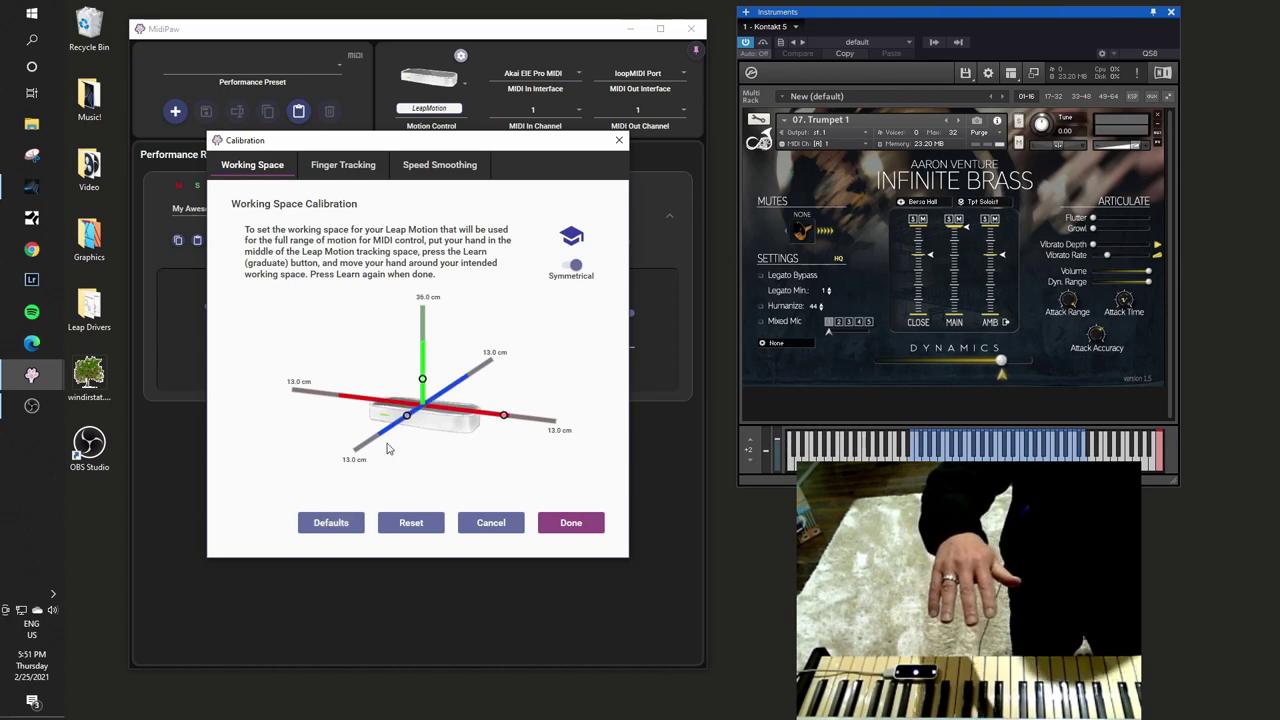
left_click(571, 526)
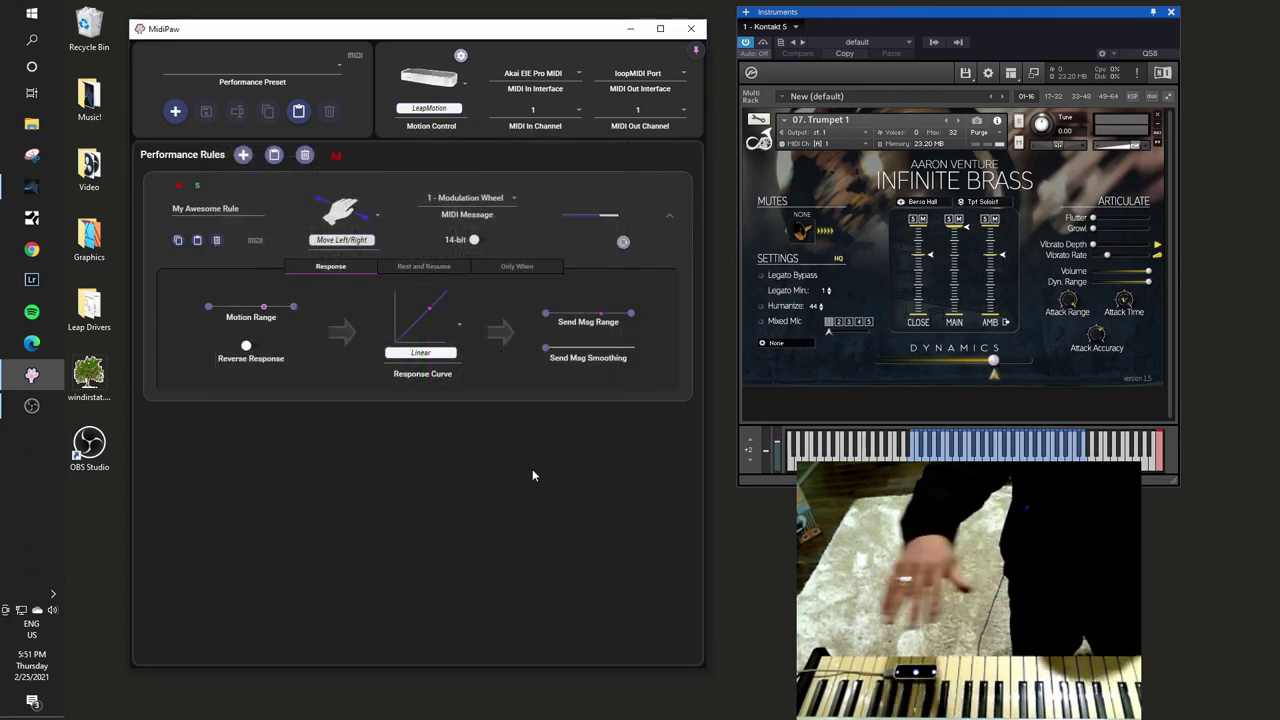